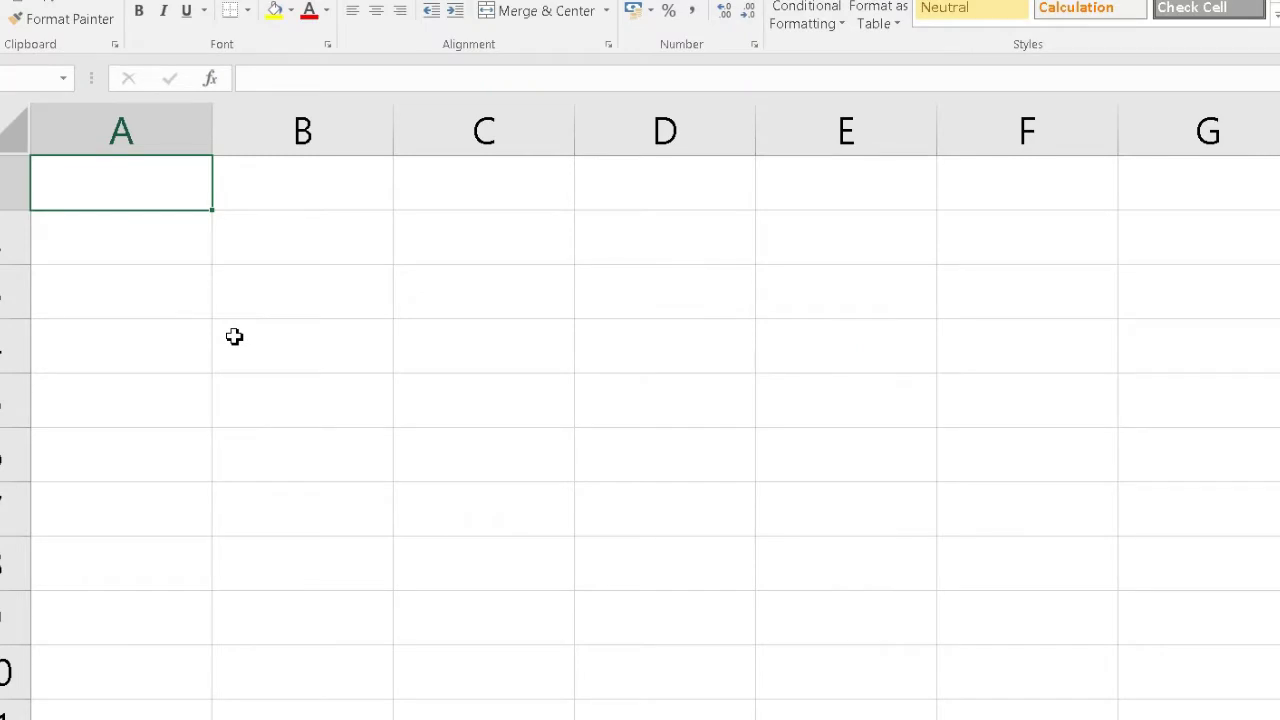
Enter the title 'Salary Sheet' in cell A1.
left_click(474, 411)
left_click(190, 258)
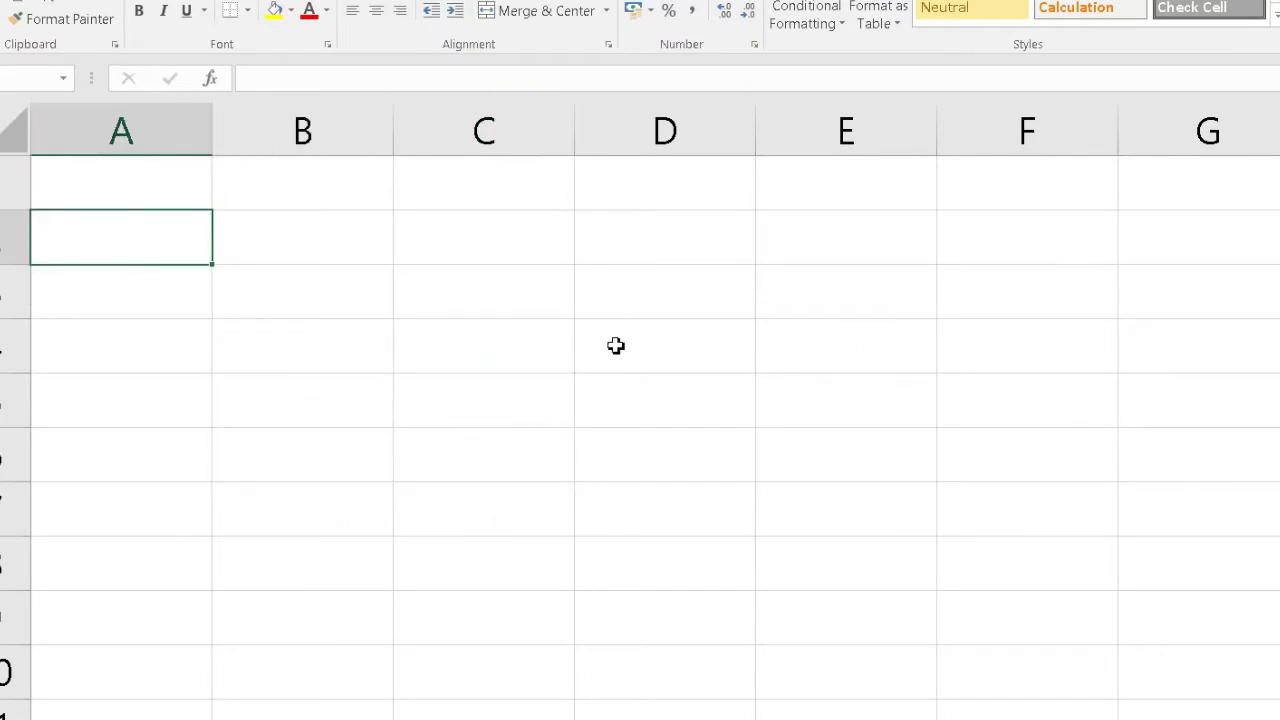
left_click(178, 181)
type("S")
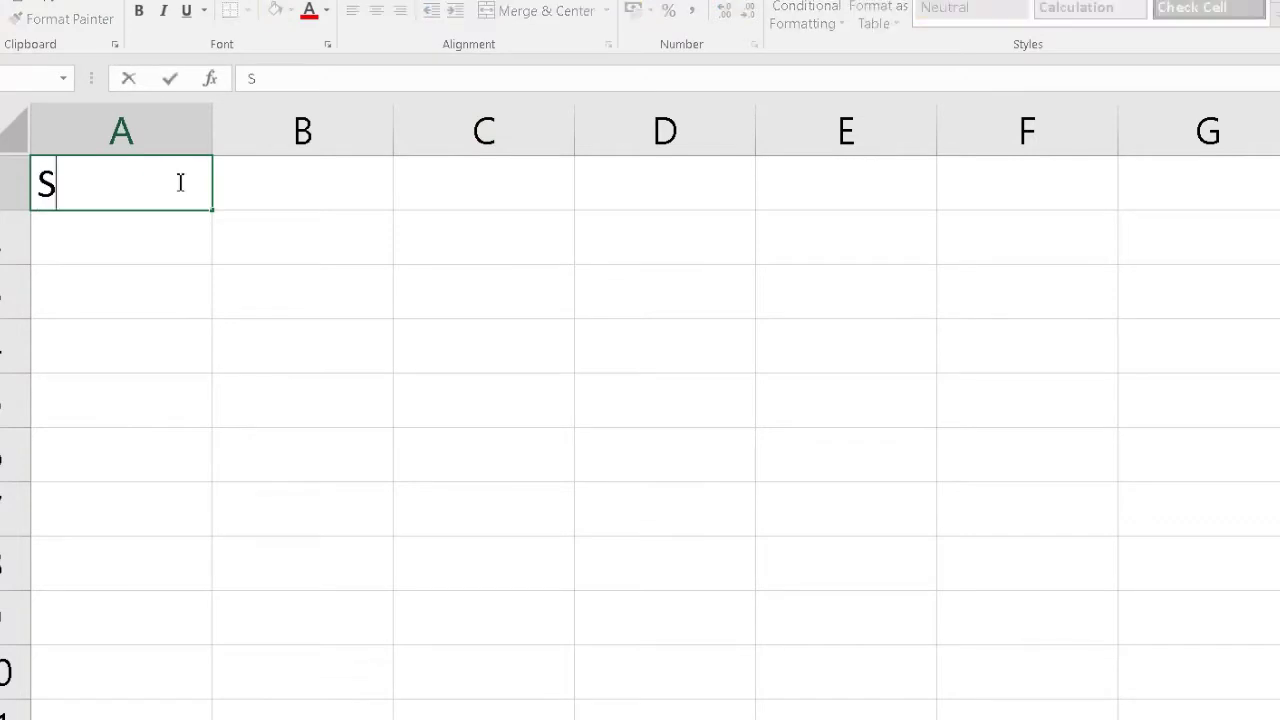
type("alary Sheet")
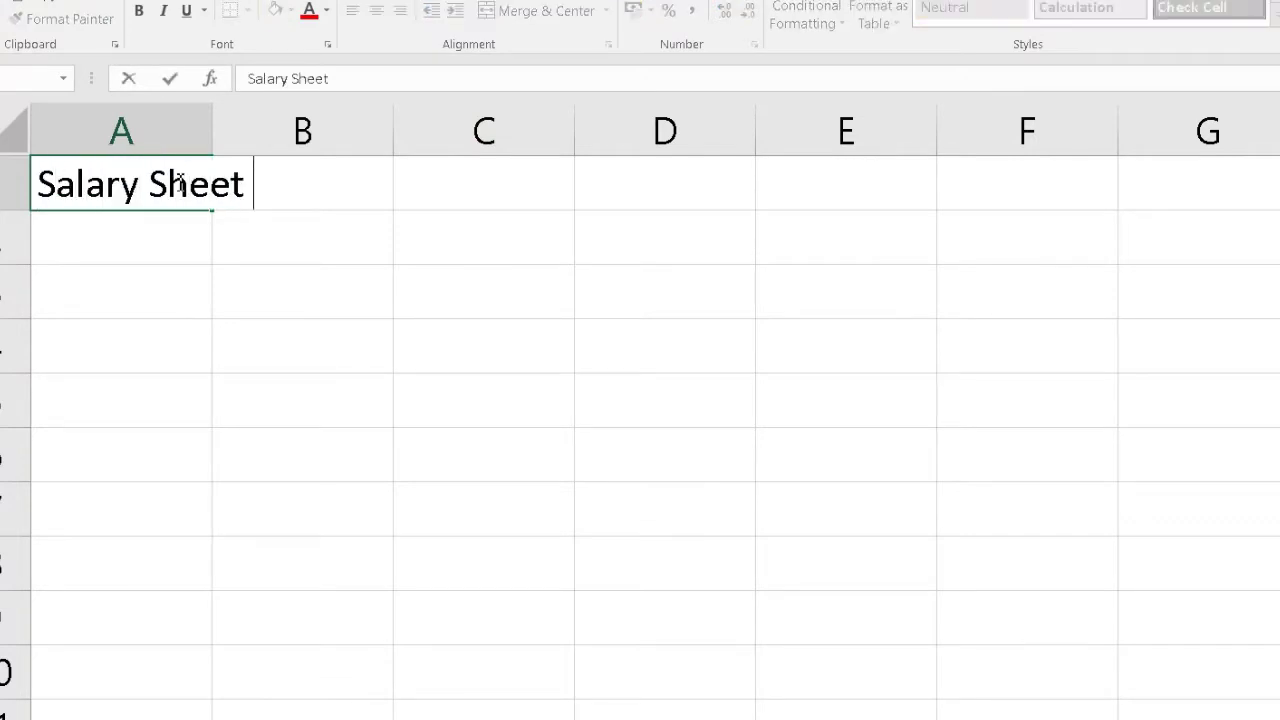
key("Return")
left_click(178, 182)
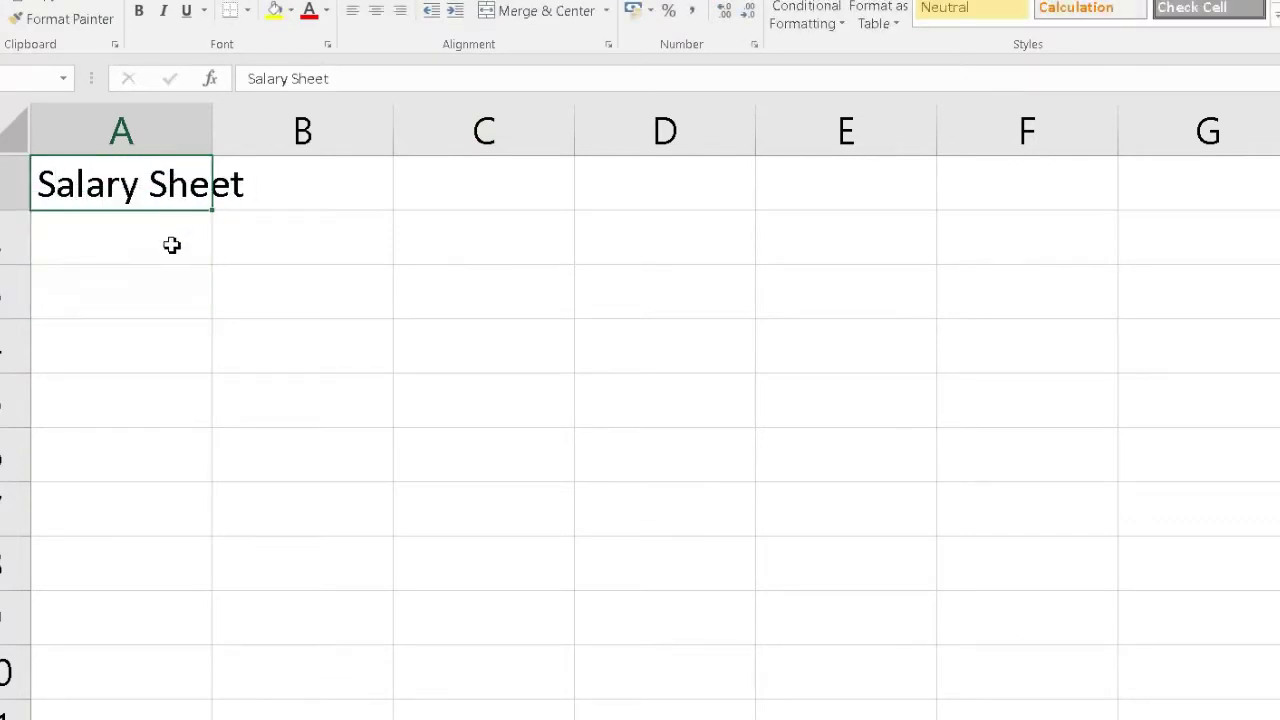
Add the headers S.N. and Employee Name in A2:B2, widening column B to fit.
left_click(172, 245)
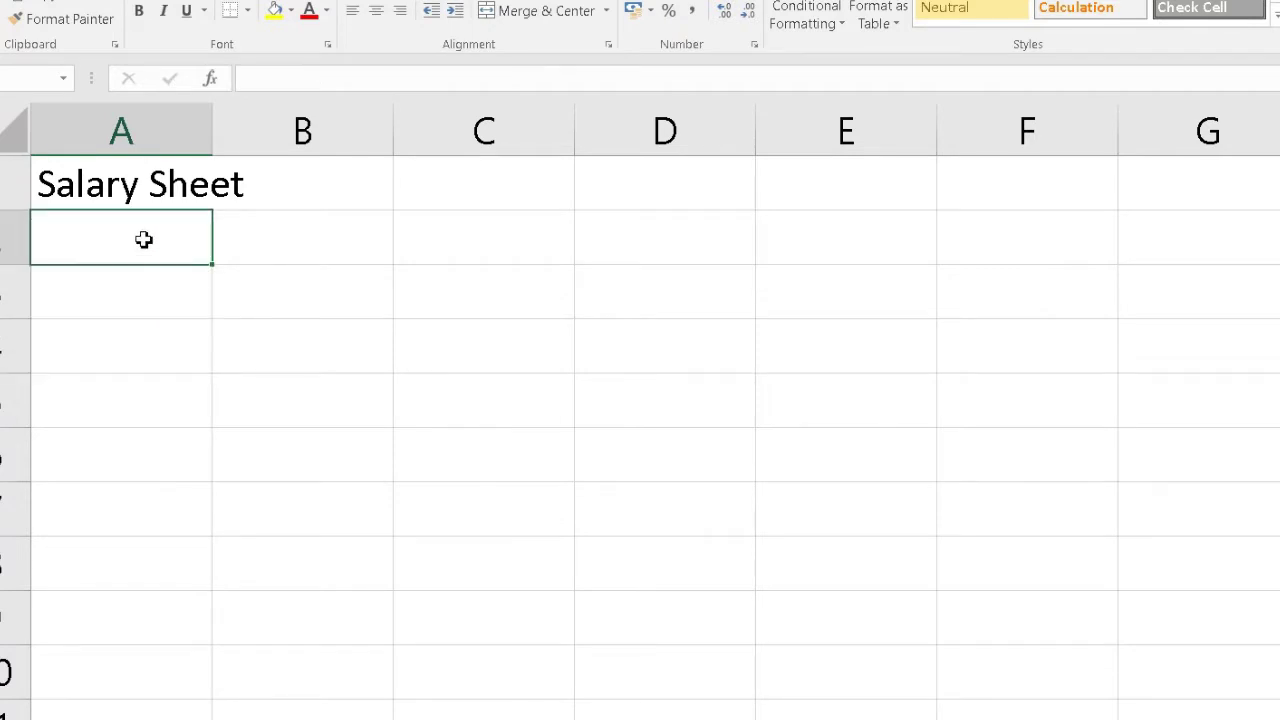
type("S.N.")
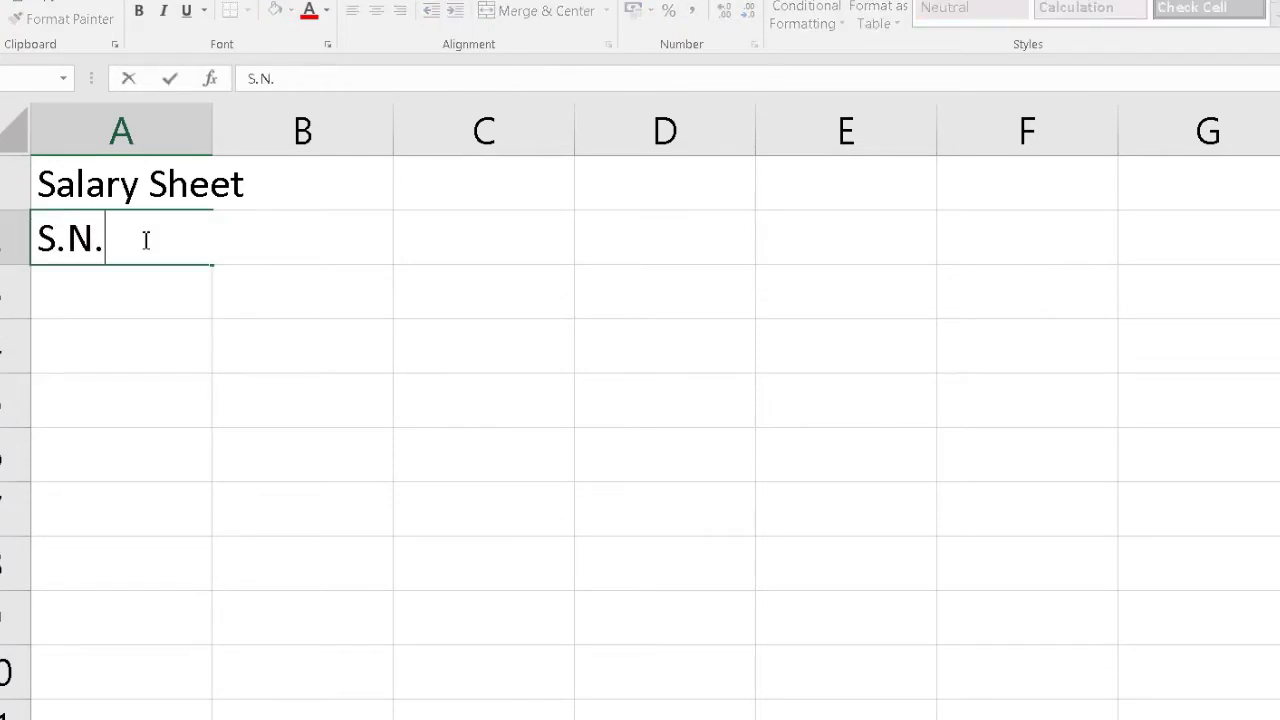
key("Tab")
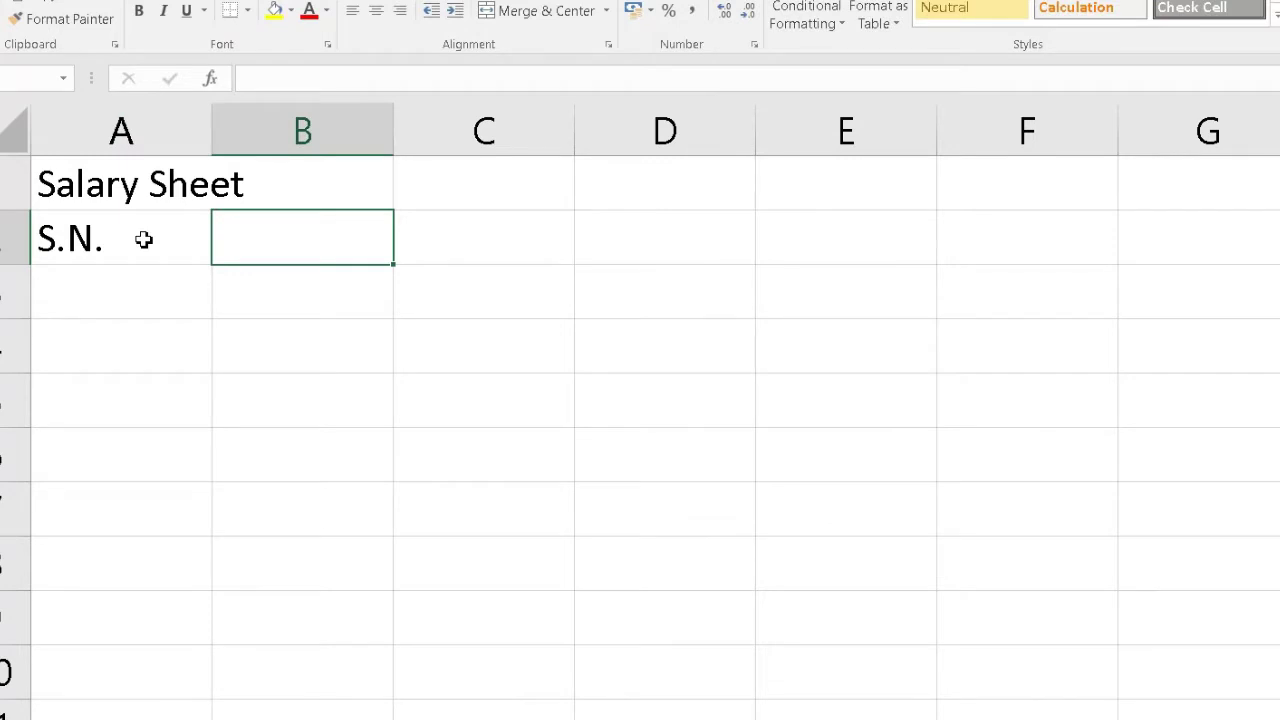
type("name")
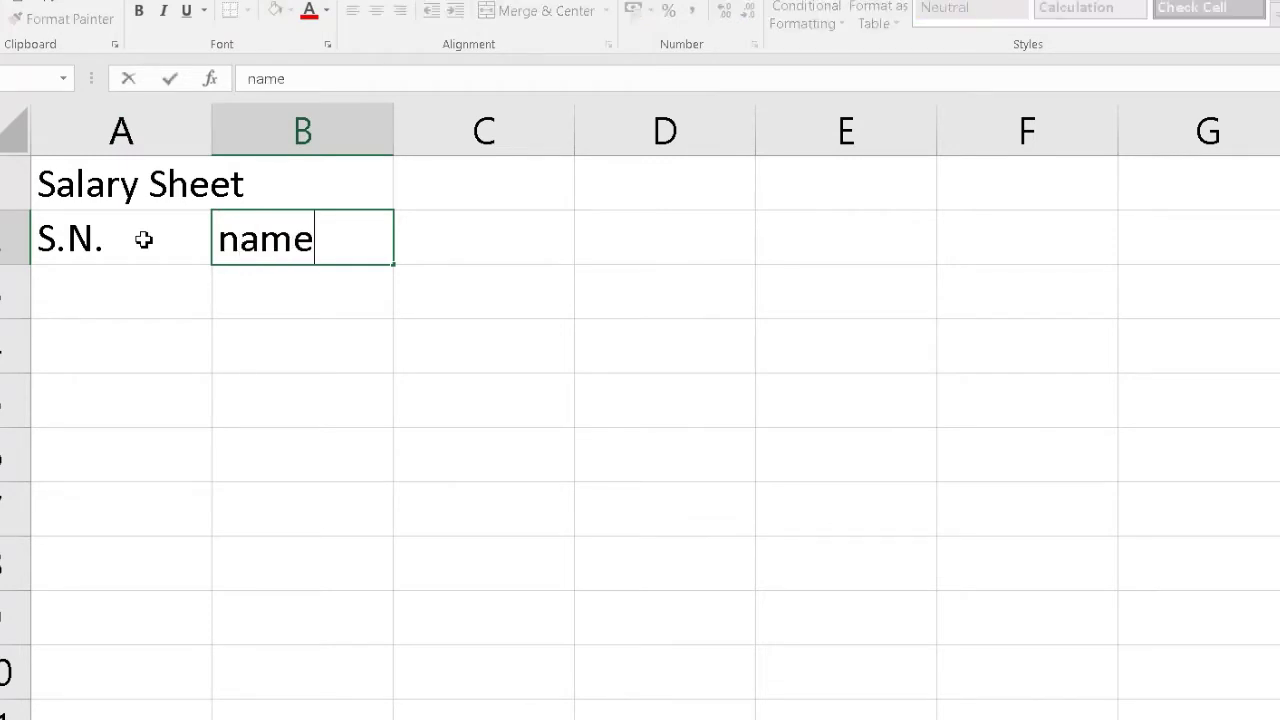
key("BackSpace")
key("BackSpace")
key("BackSpace")
key("BackSpace")
type("Name")
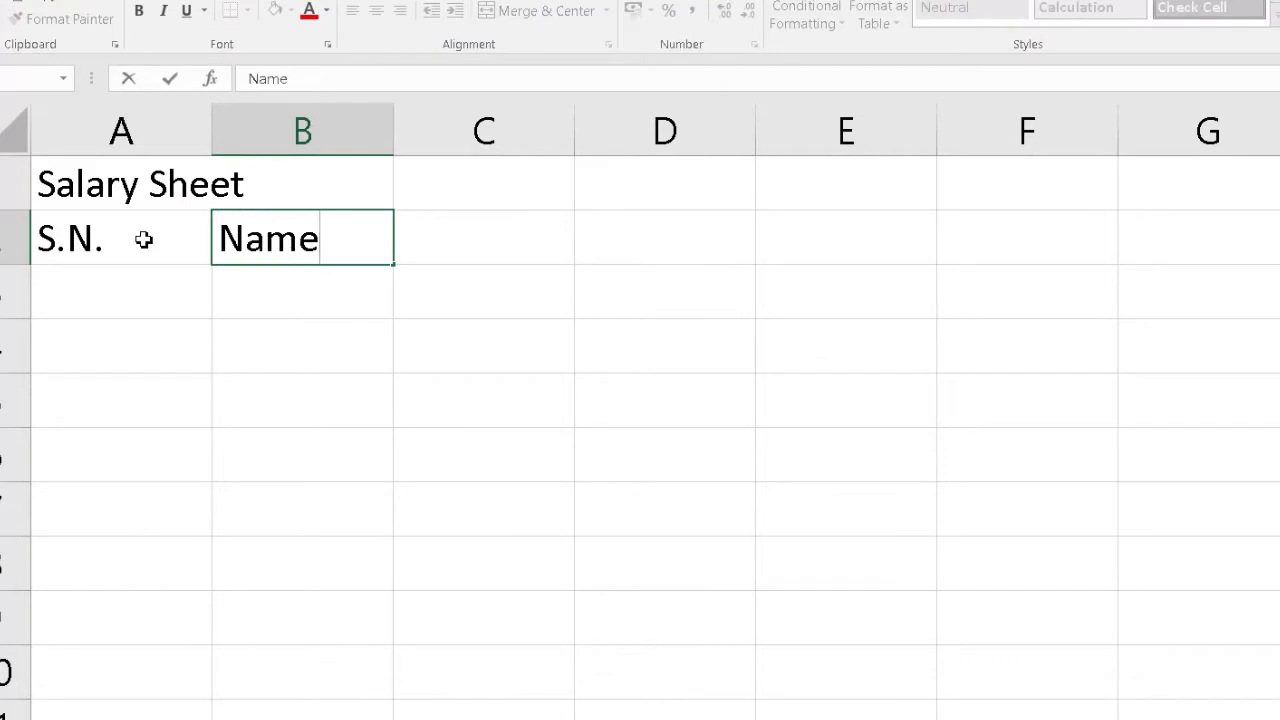
left_click(144, 239)
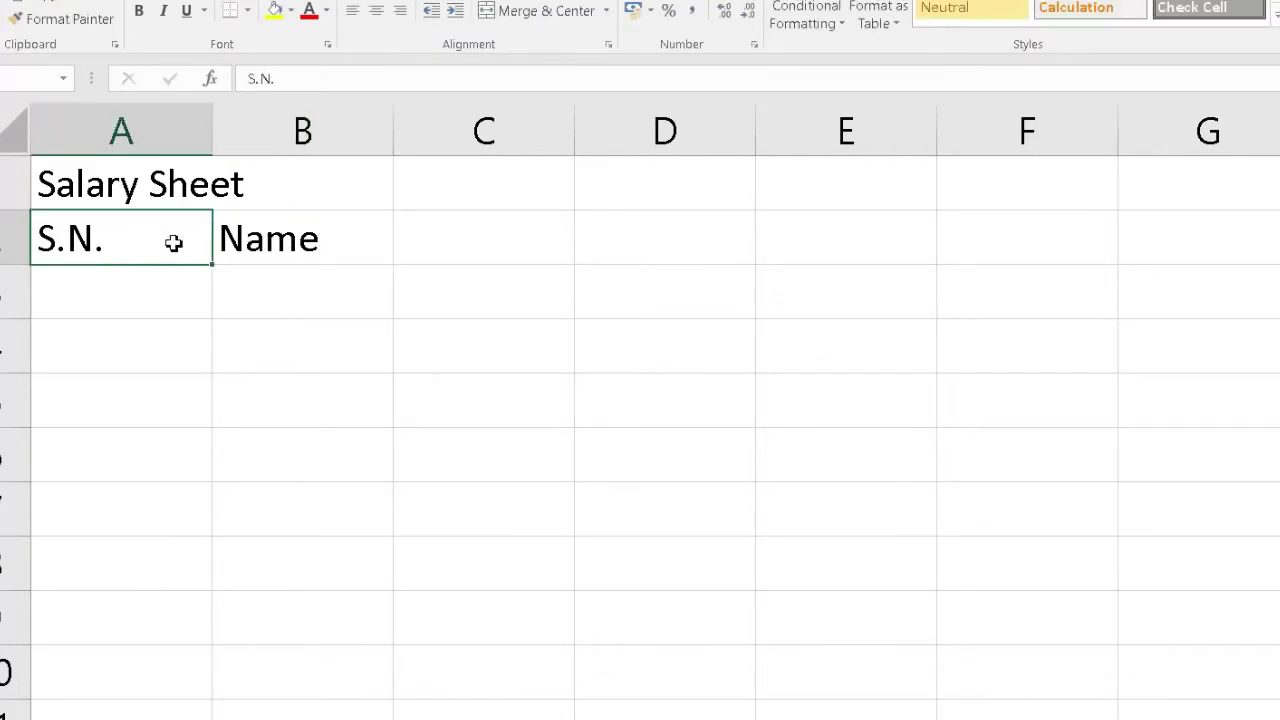
left_click(224, 238)
double_click(224, 238)
type("Em")
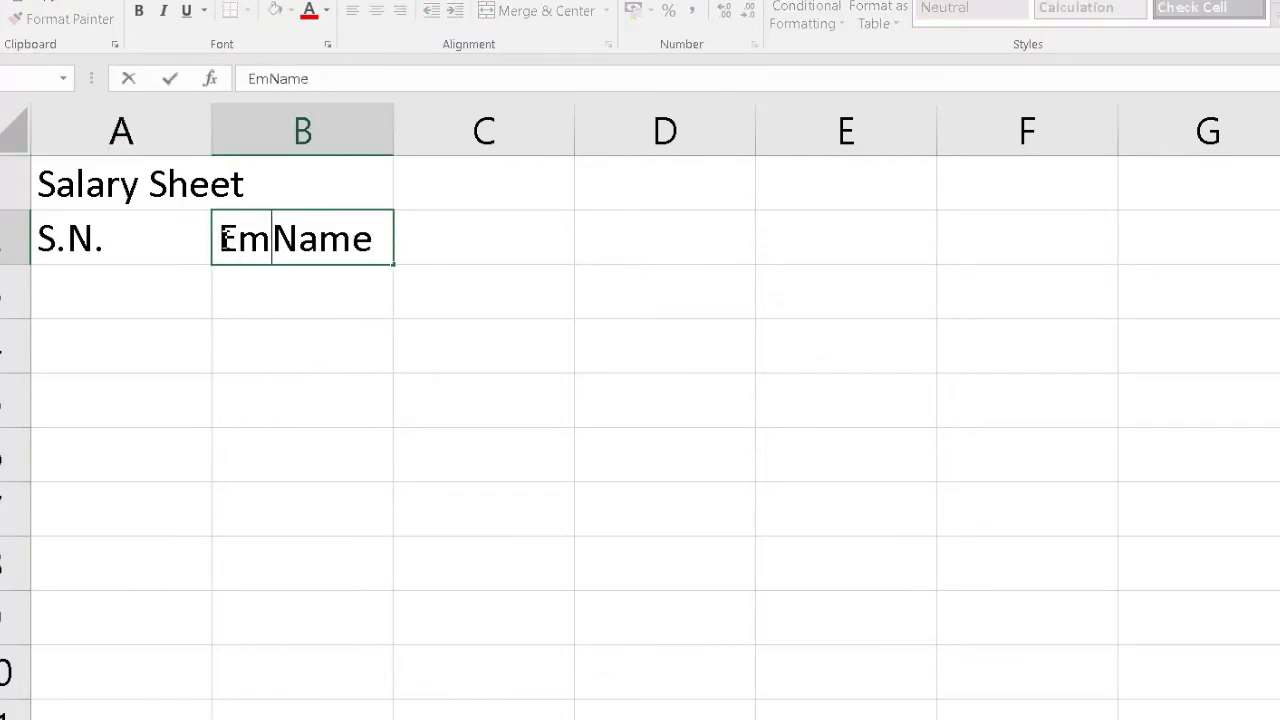
type("plo")
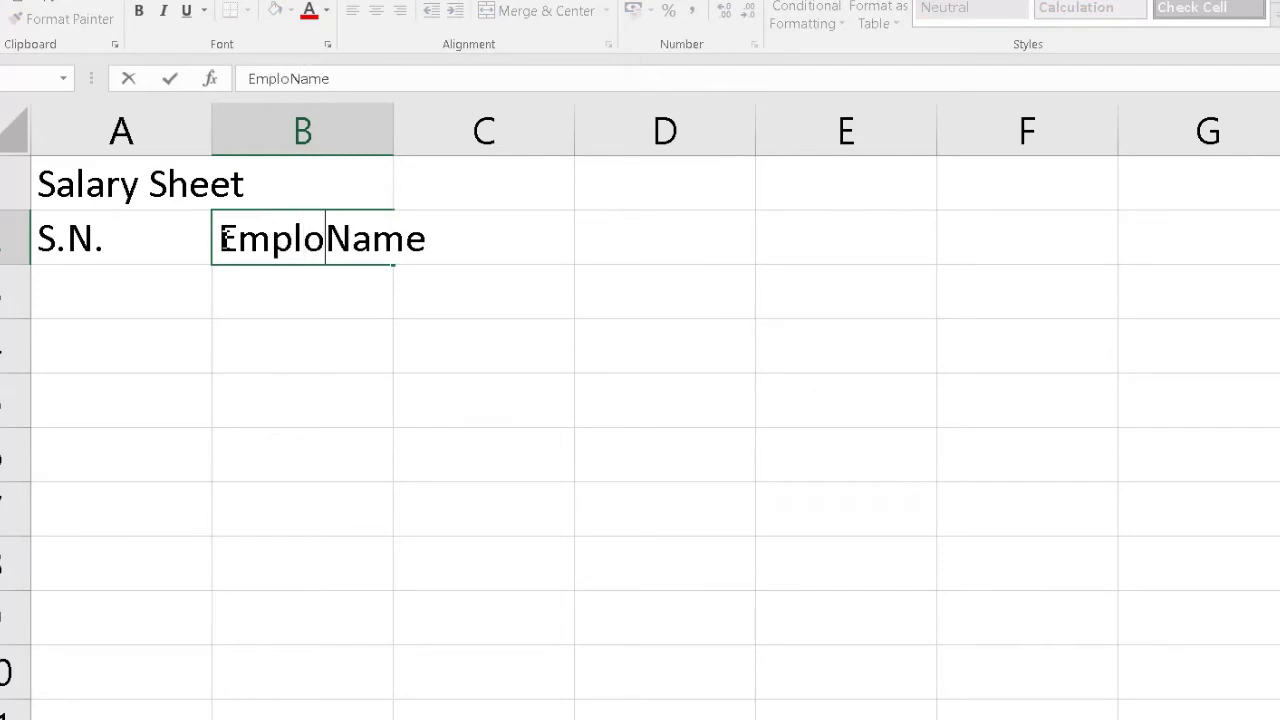
type("yee")
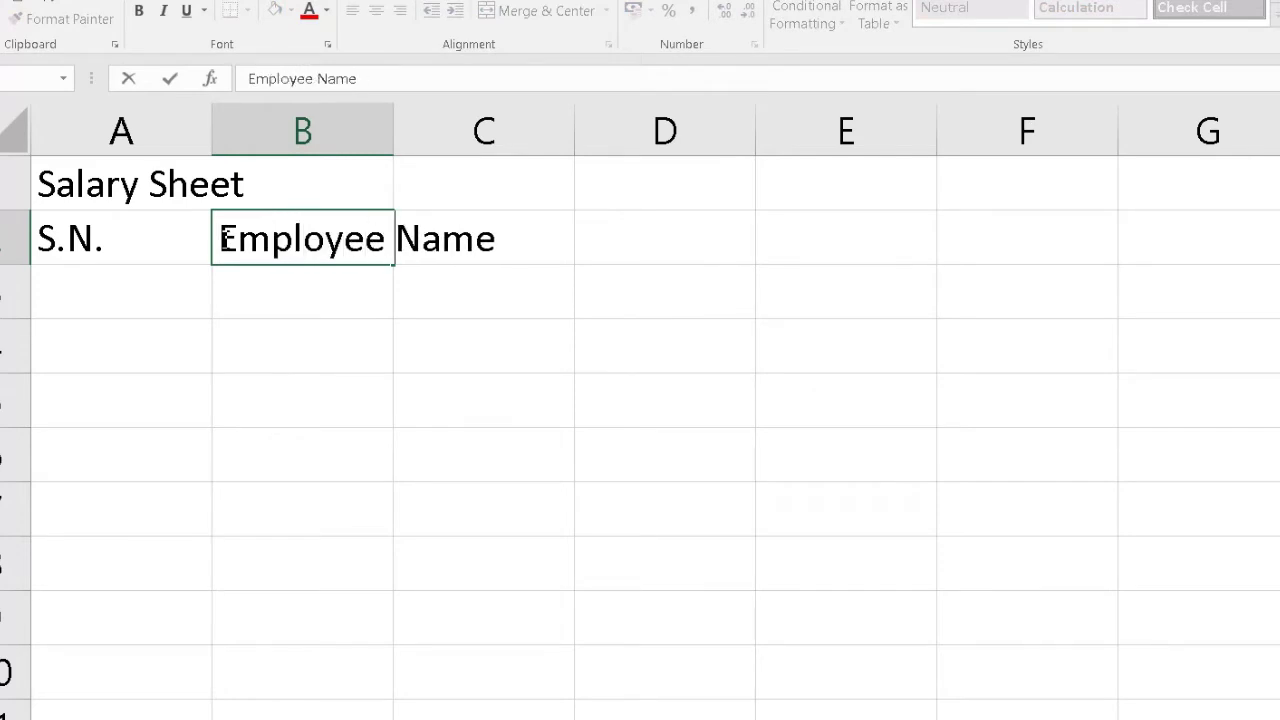
key("Return")
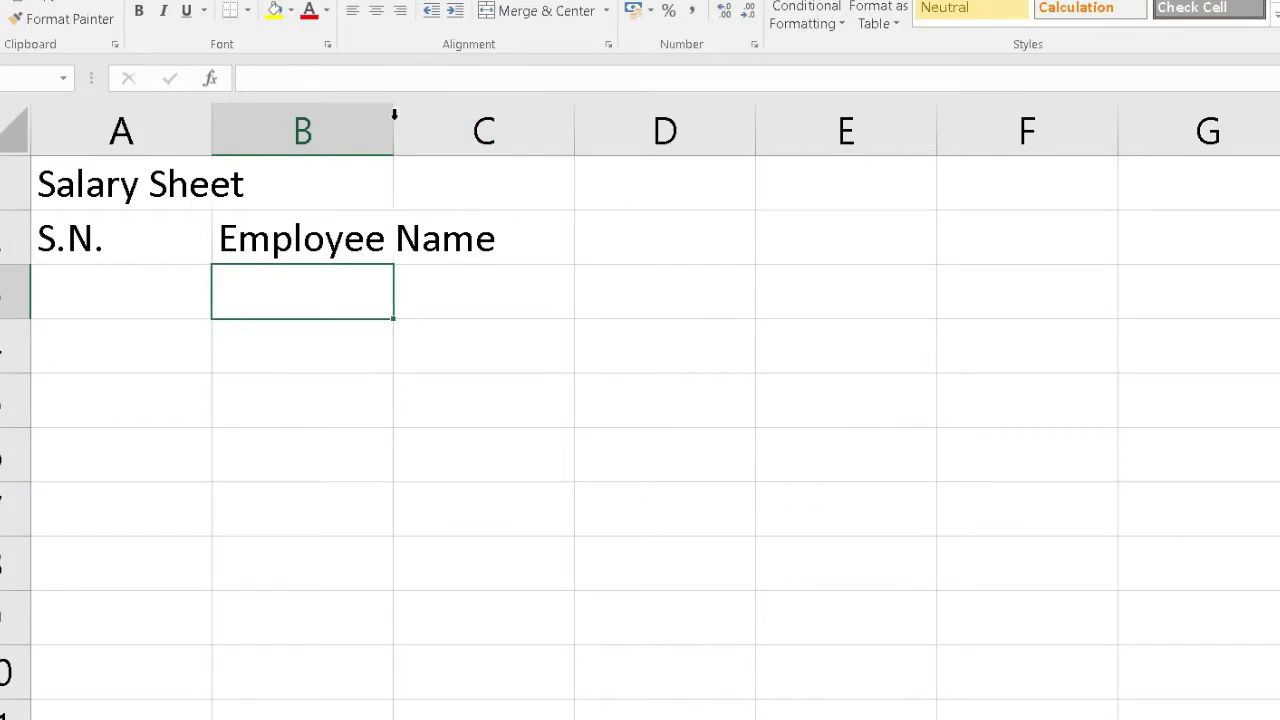
double_click(394, 114)
Add the headers Baisc Salary, Extra Income and PF 5% in C2:E2.
left_click(617, 224)
type("Bai")
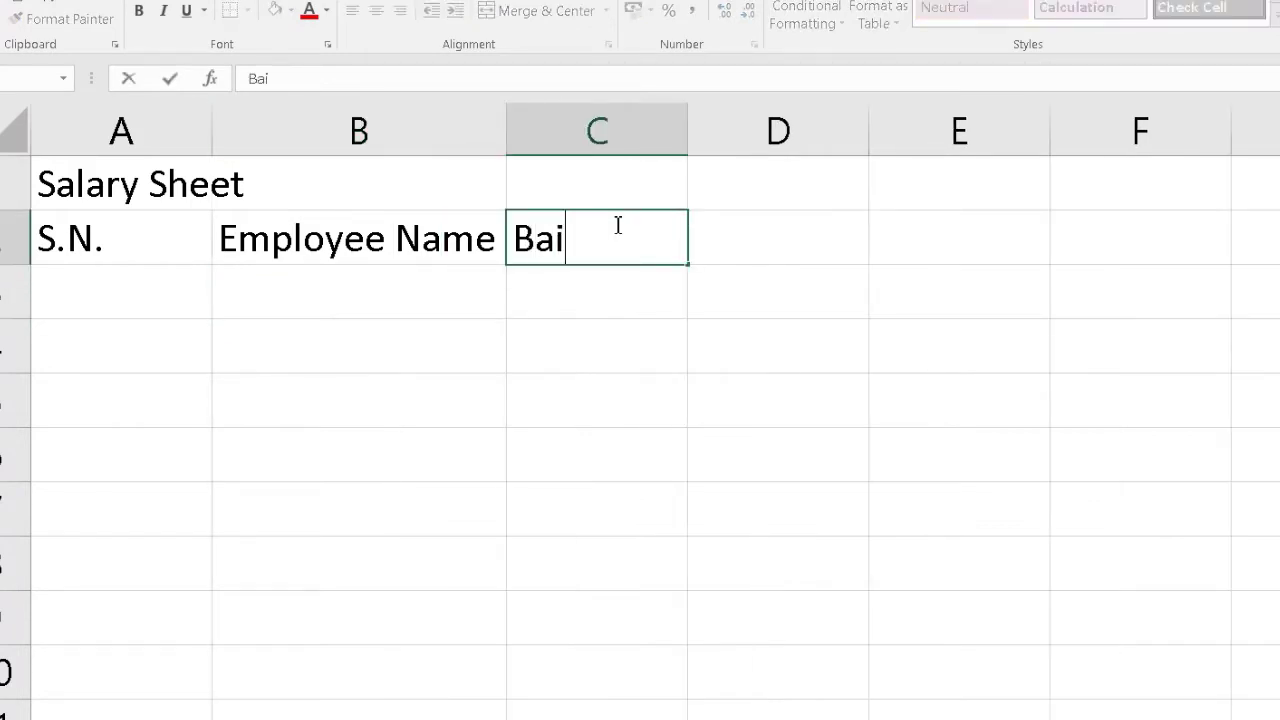
type("sc Sala")
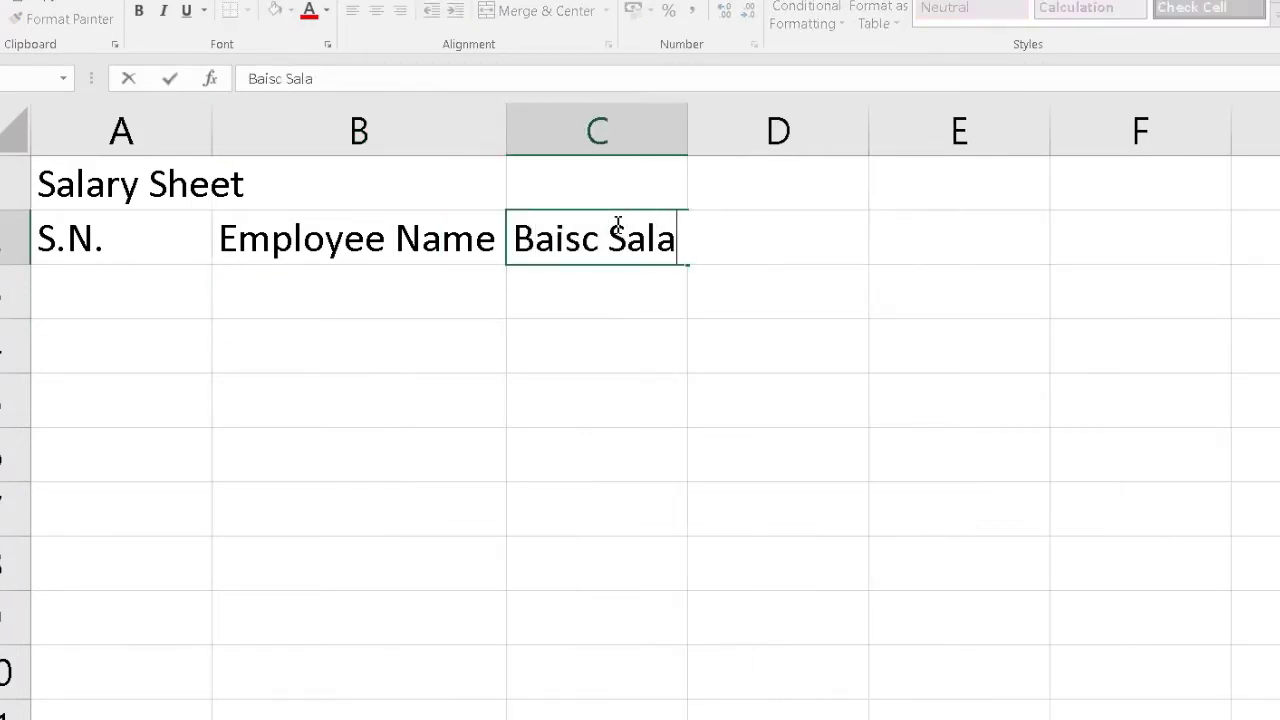
type("ry")
key("Return")
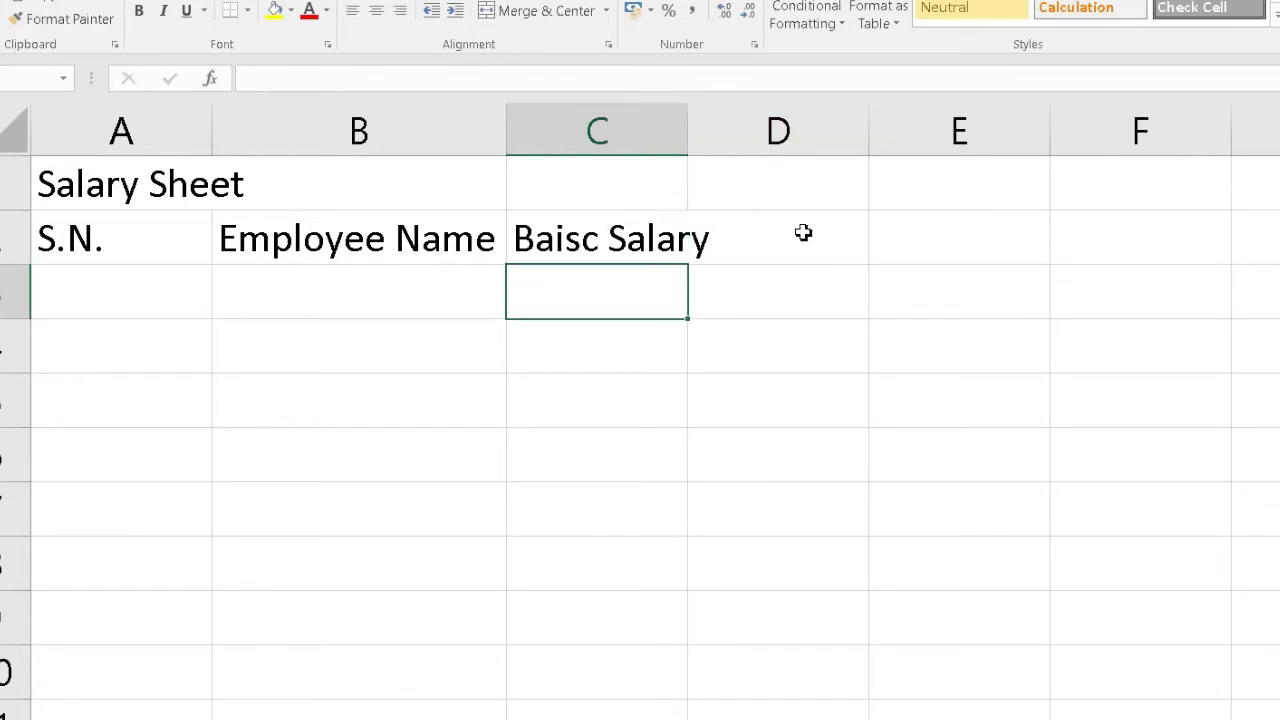
left_click(805, 232)
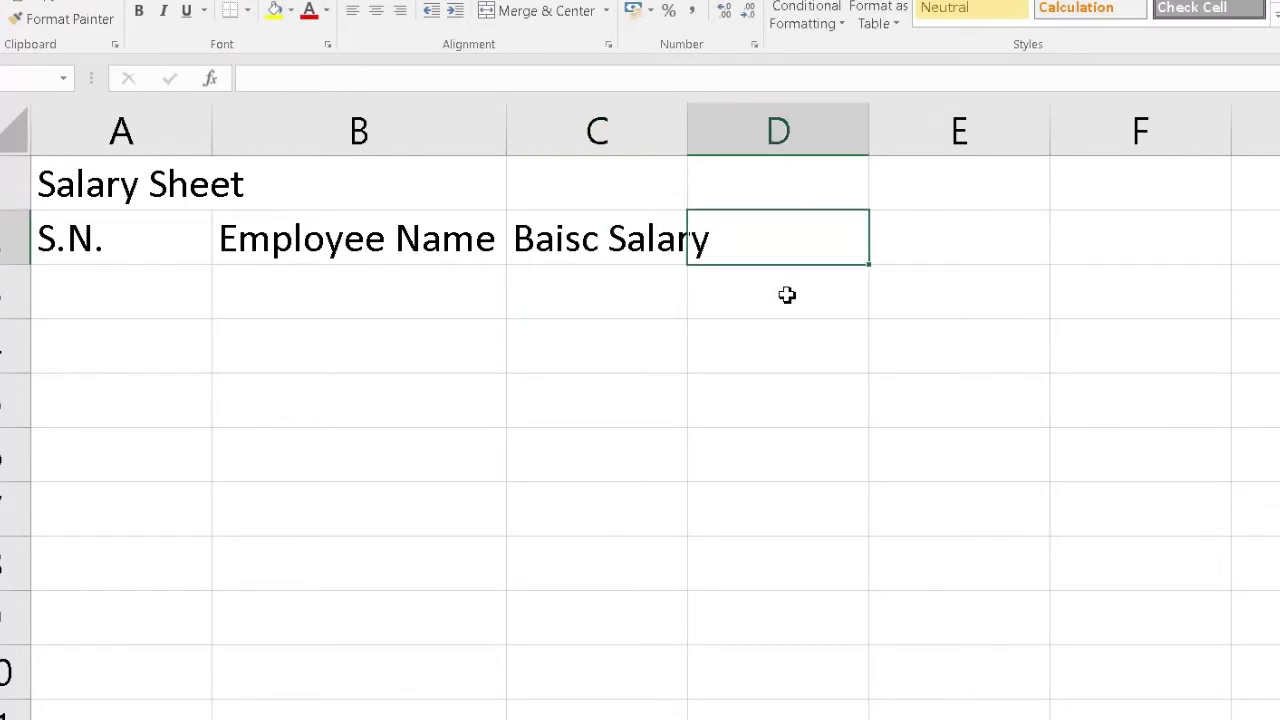
type("Extra In")
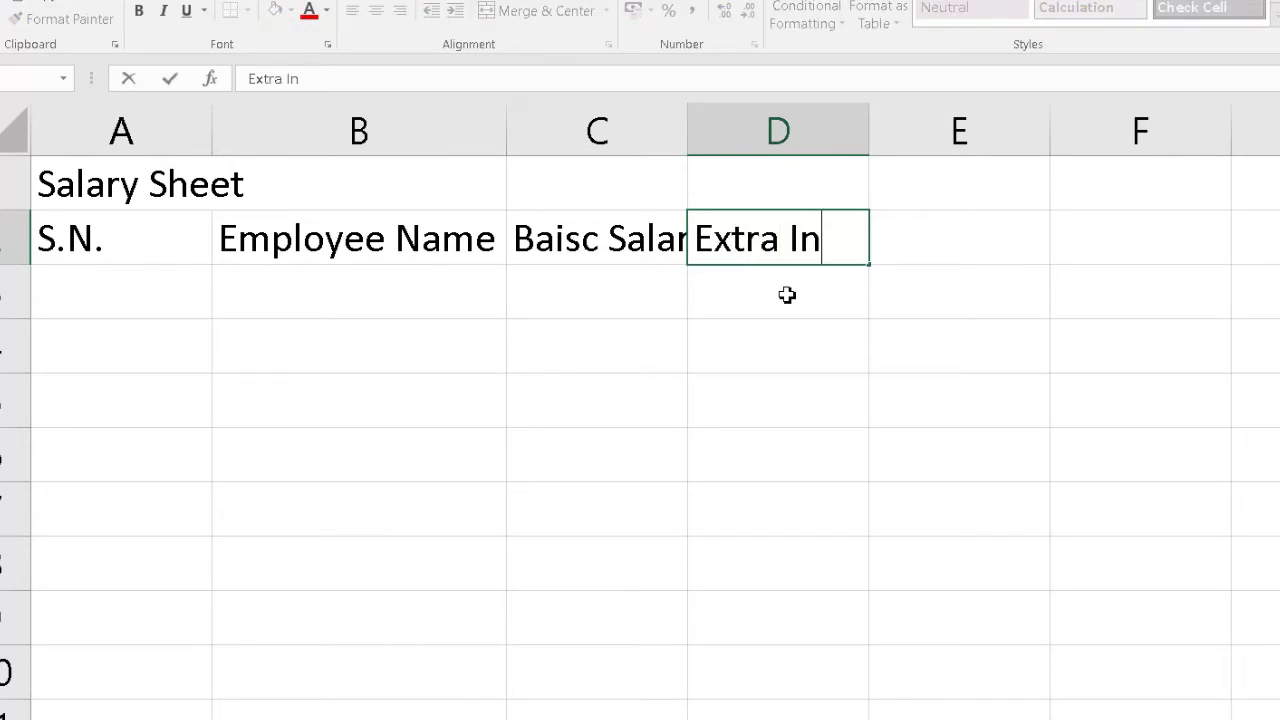
type("come")
key("Return")
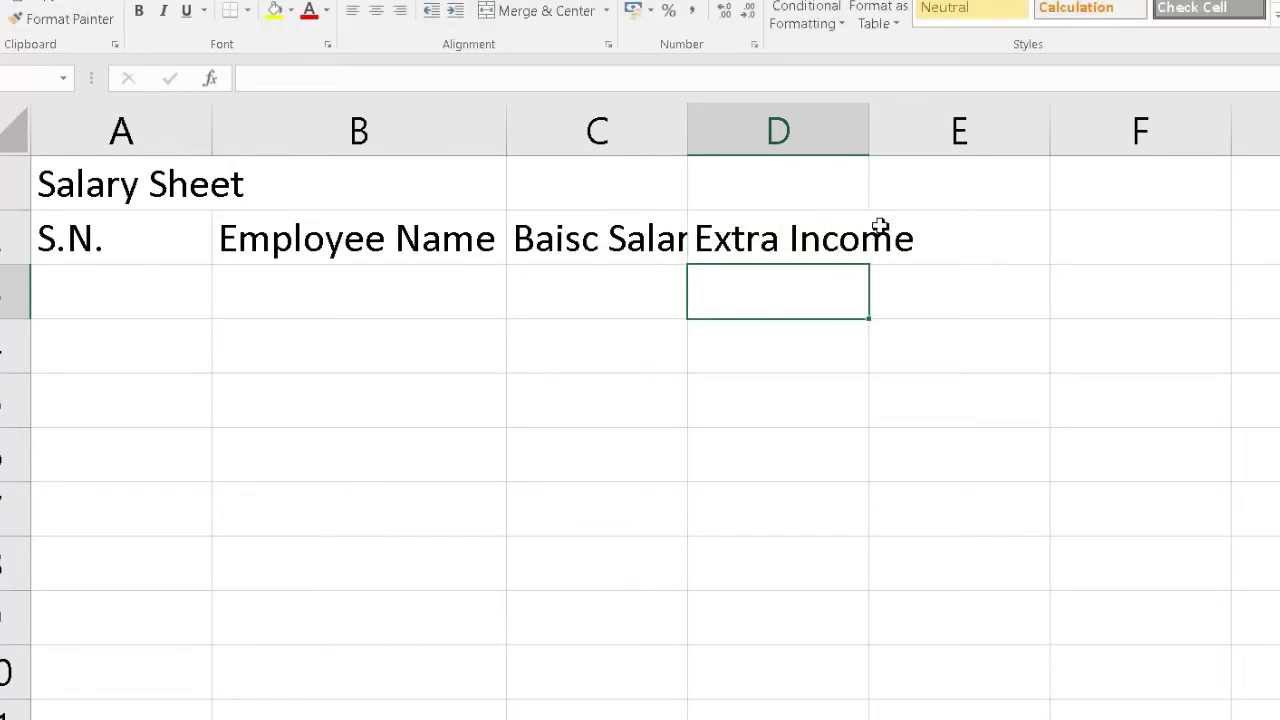
left_click(980, 241)
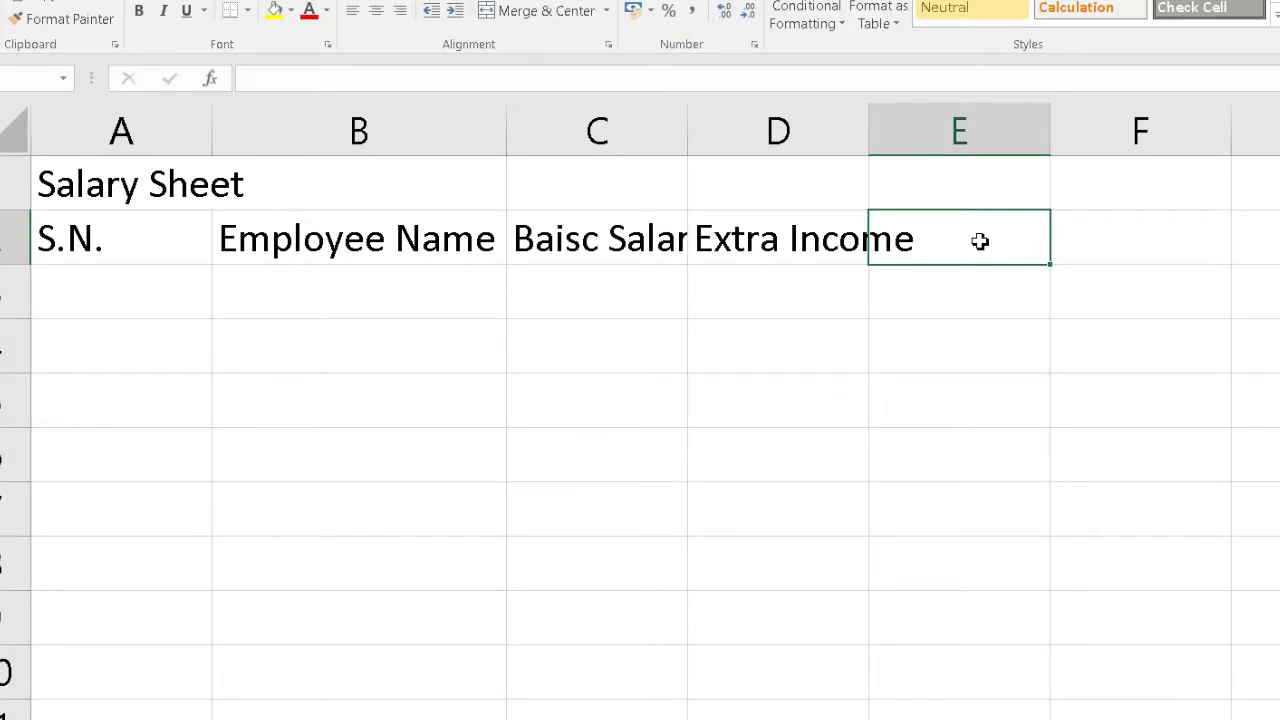
type("PF ")
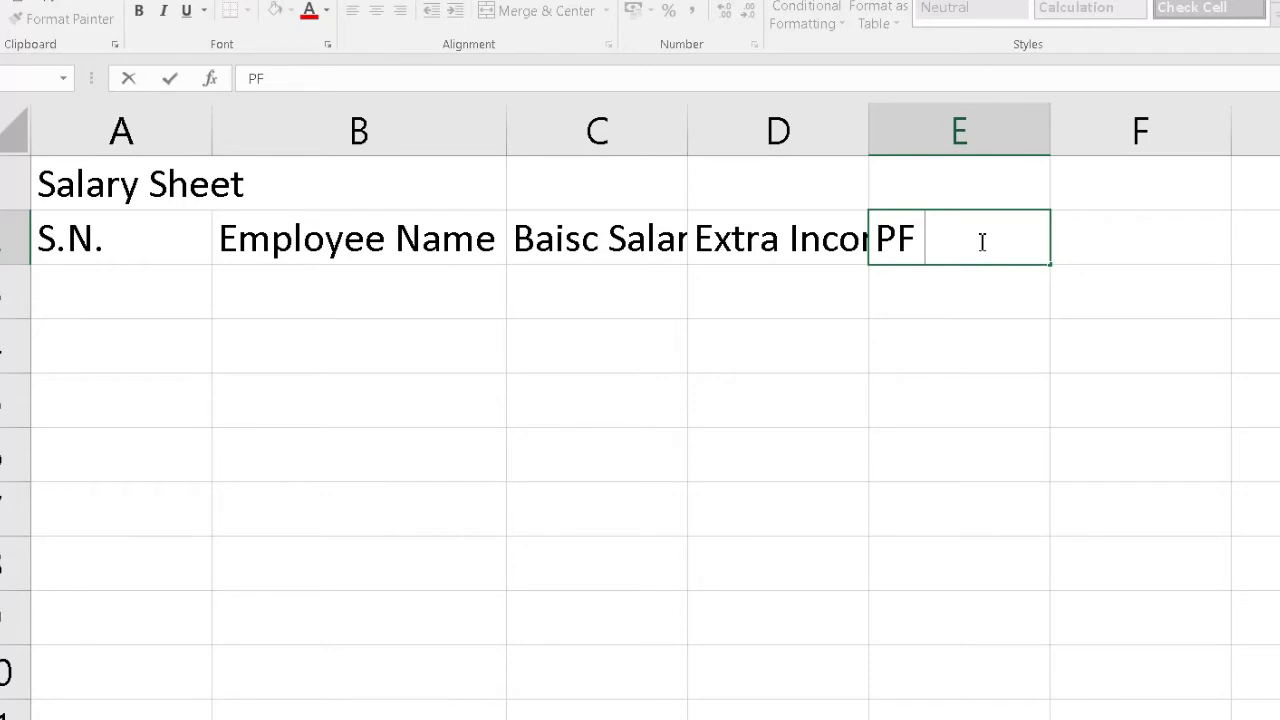
type("10")
key("BackSpace")
key("BackSpace")
type("5")
type("%")
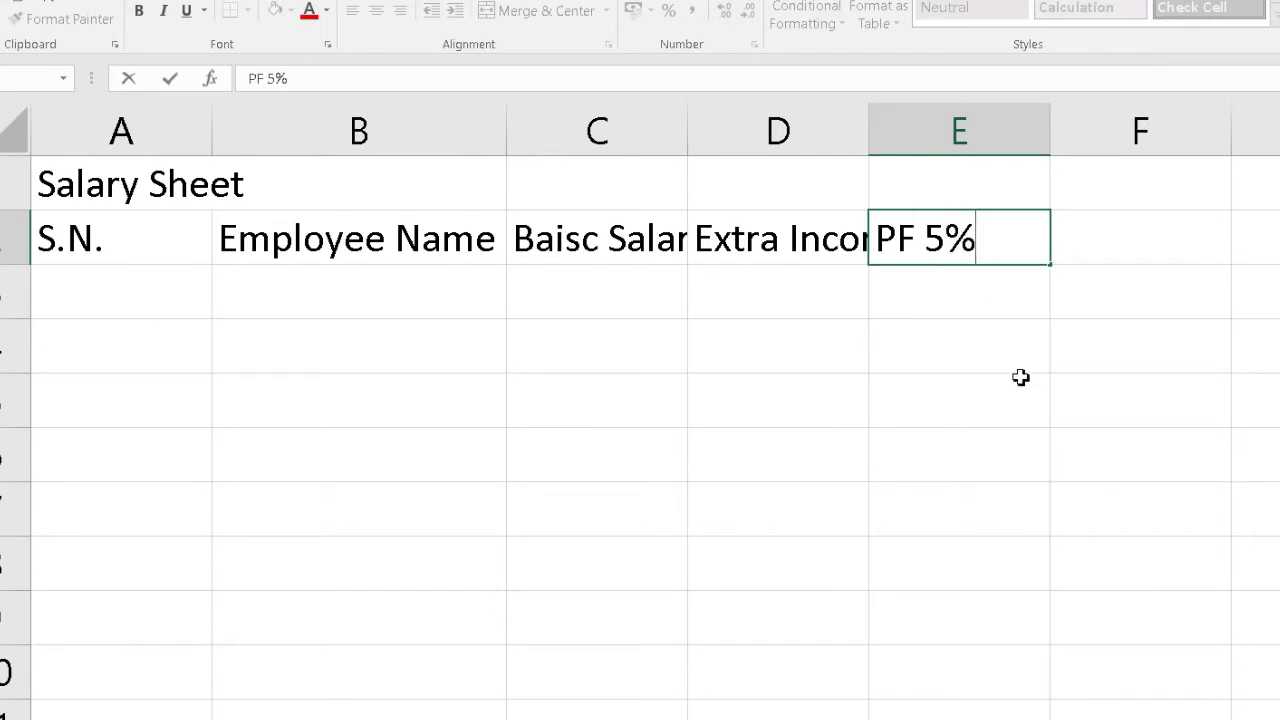
left_click(1020, 376)
Widen columns D and C so Extra Income and Baisc Salary fully show.
left_click_drag(870, 126, 928, 126)
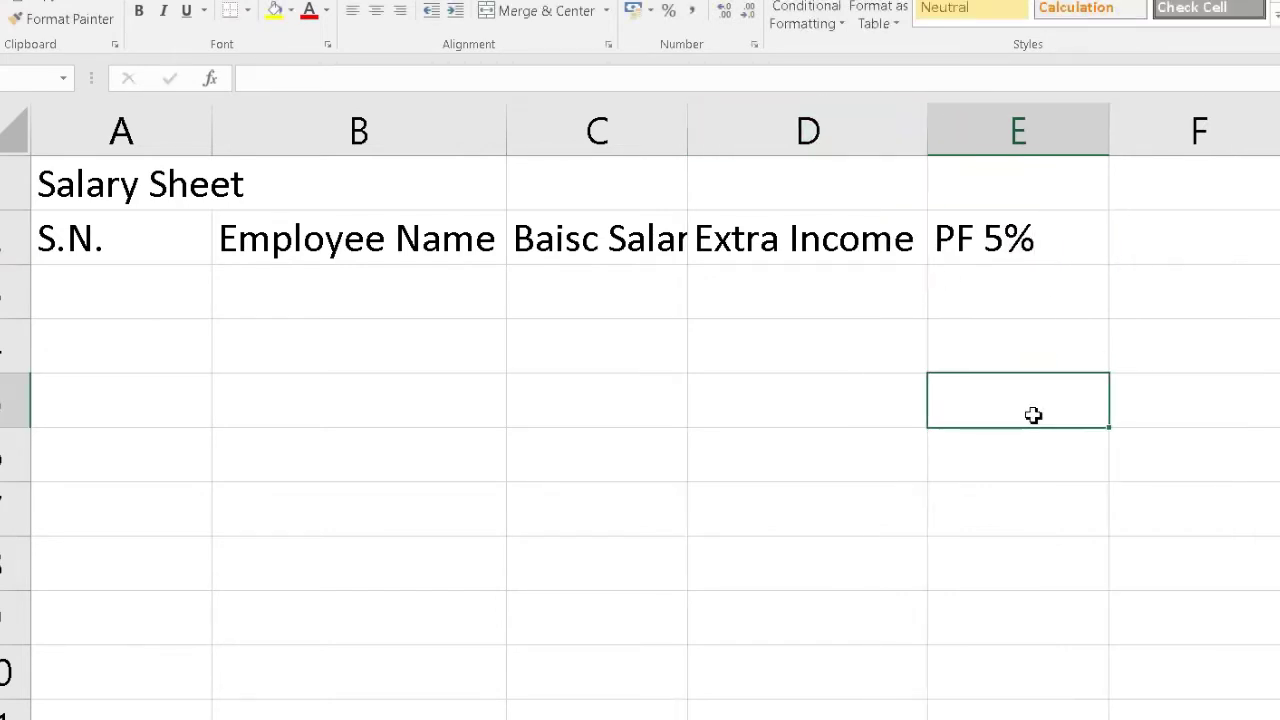
left_click(851, 316)
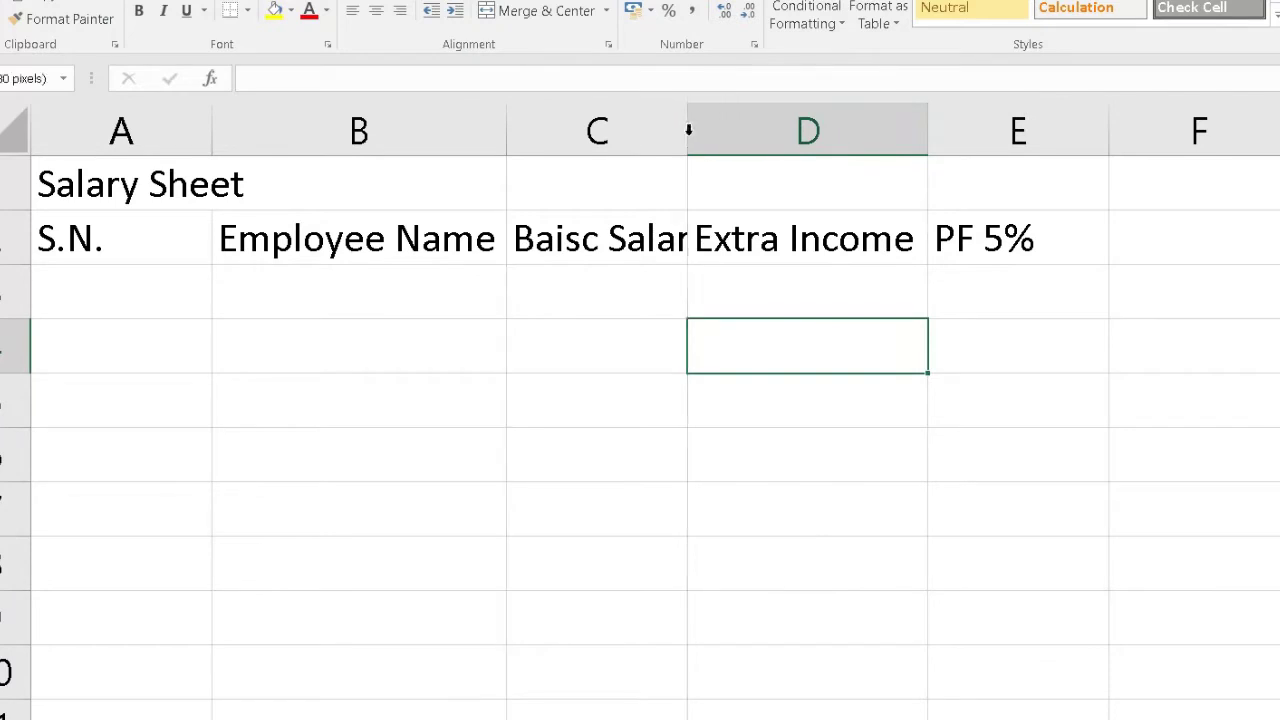
left_click_drag(688, 136, 721, 136)
left_click(671, 406)
left_click(286, 296)
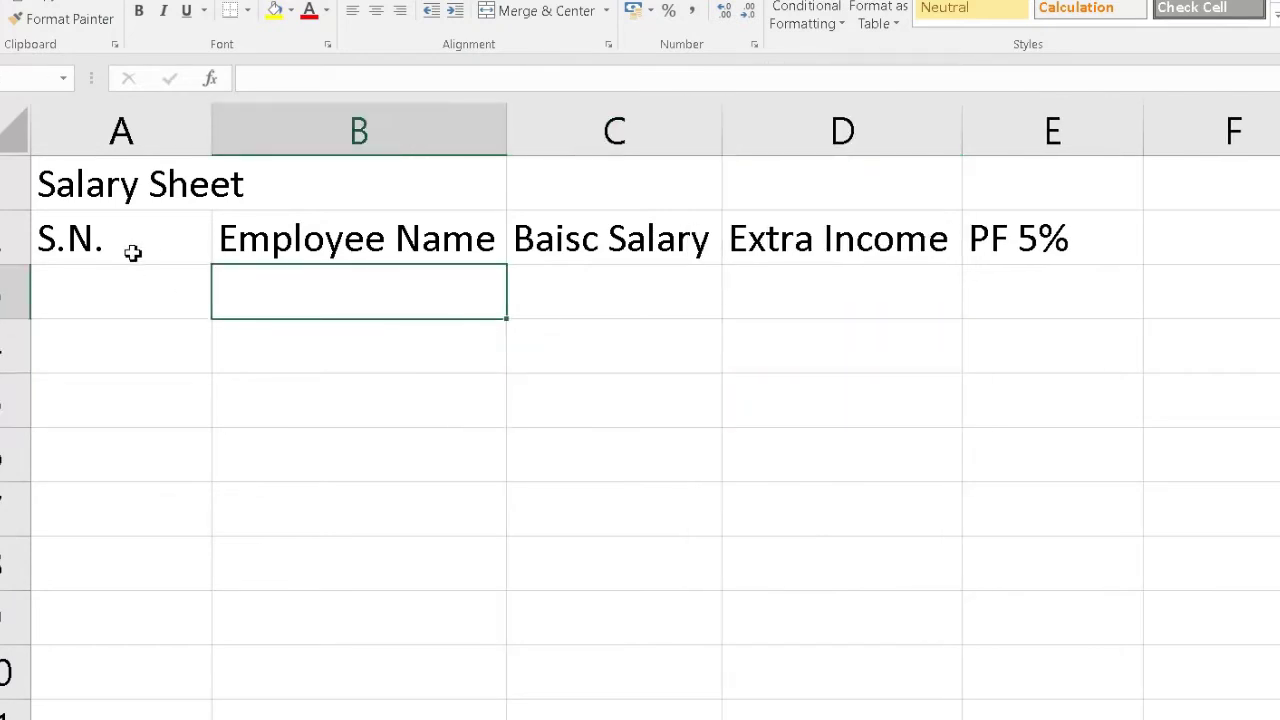
left_click(140, 289)
left_click(373, 307)
left_click(231, 437)
left_click(355, 289)
Enter the four employee names in B3 through B6.
type("Raju")
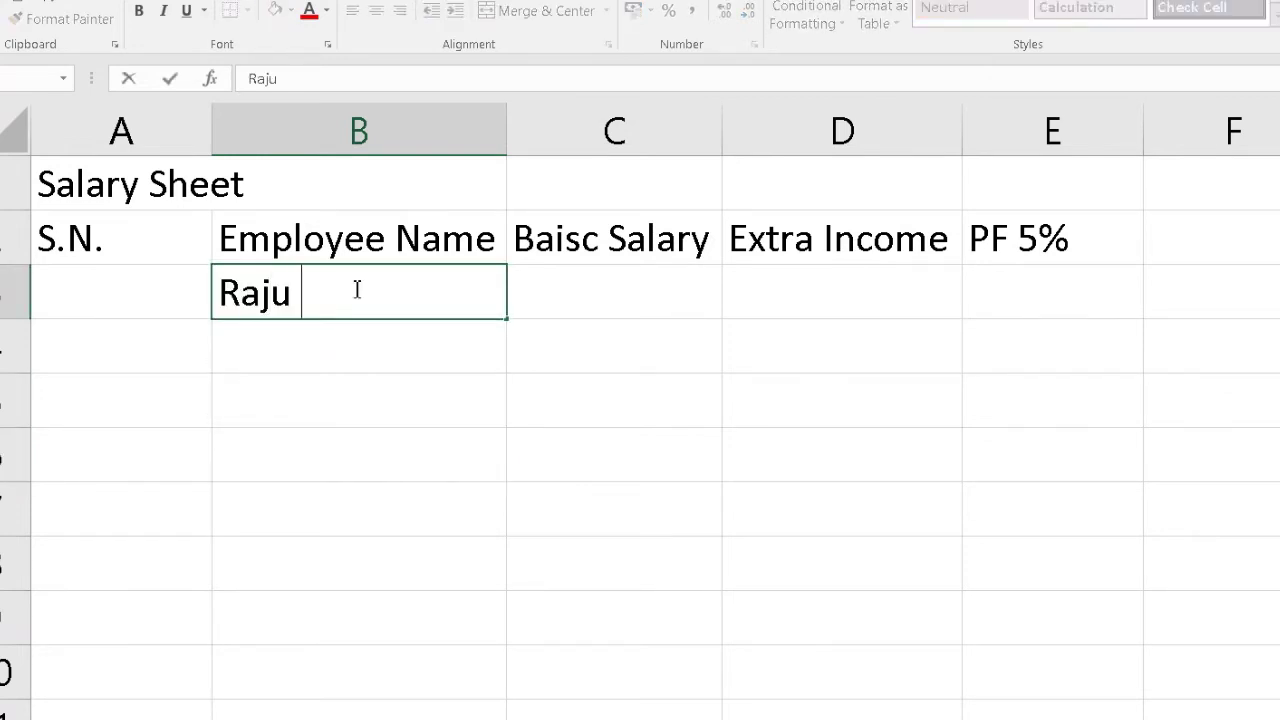
key("Return")
type("A")
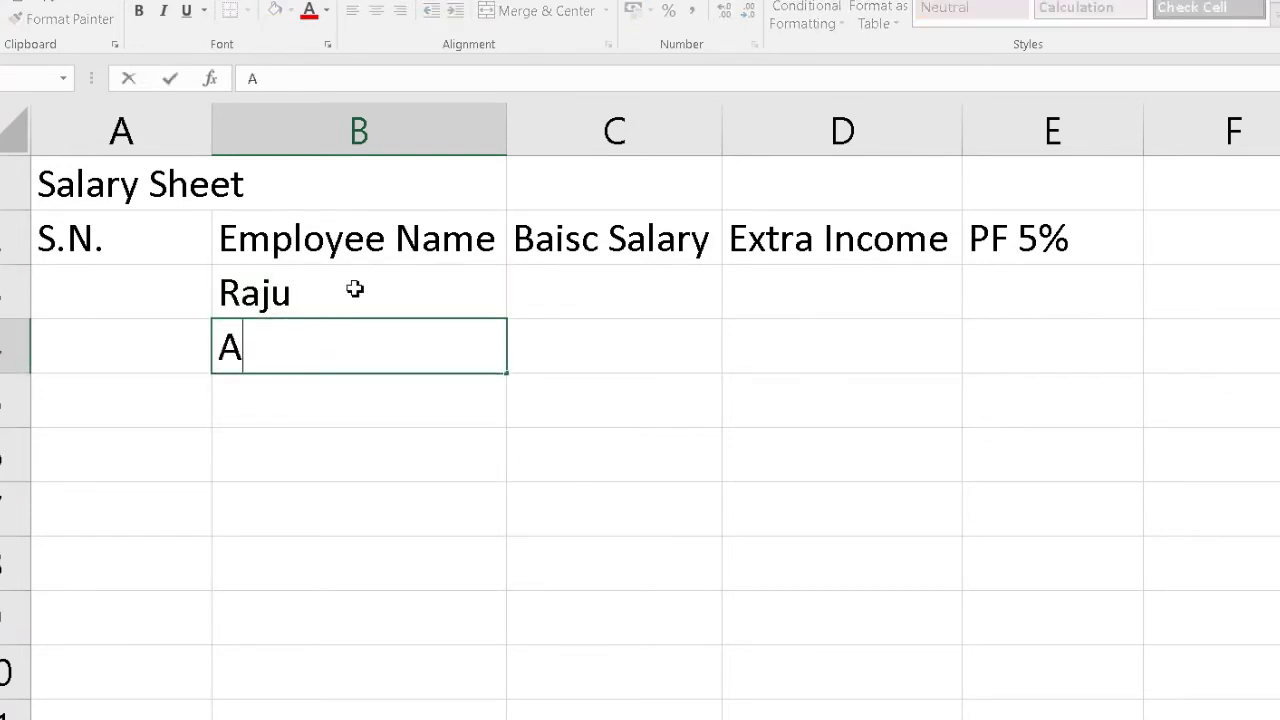
type("jay")
key("Return")
type("Pri")
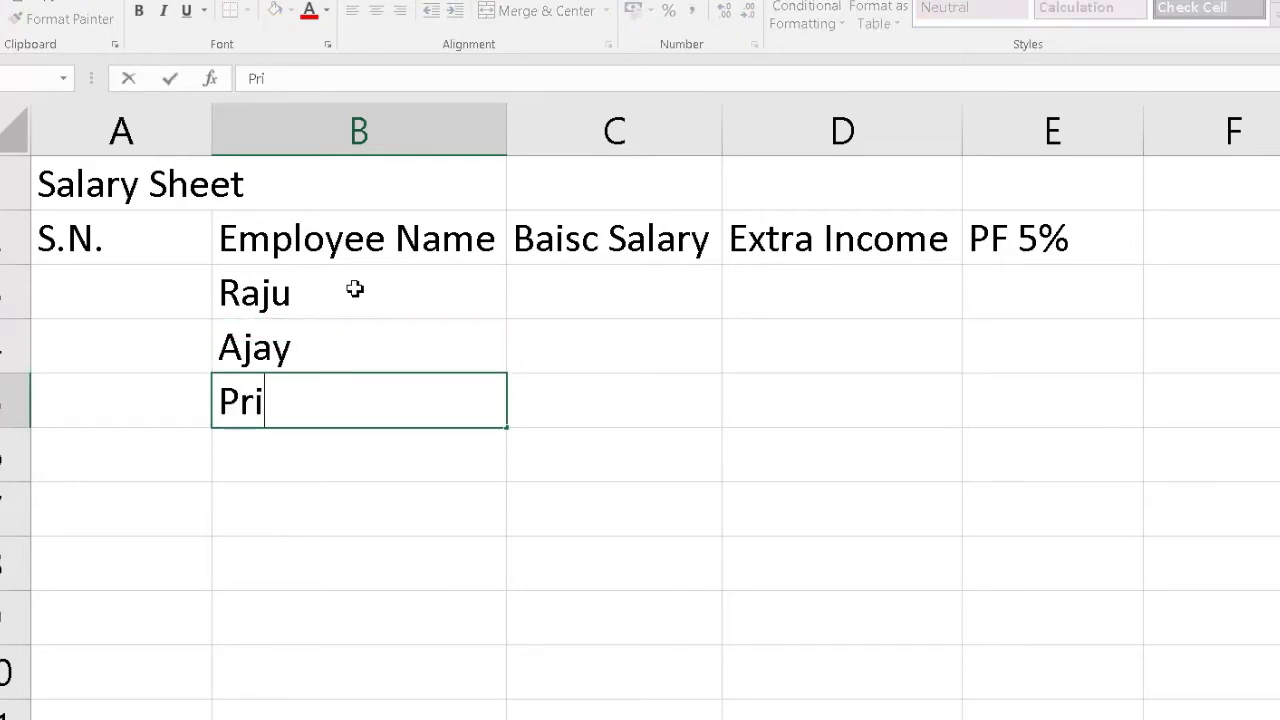
type("ya")
key("Return")
type("Pra")
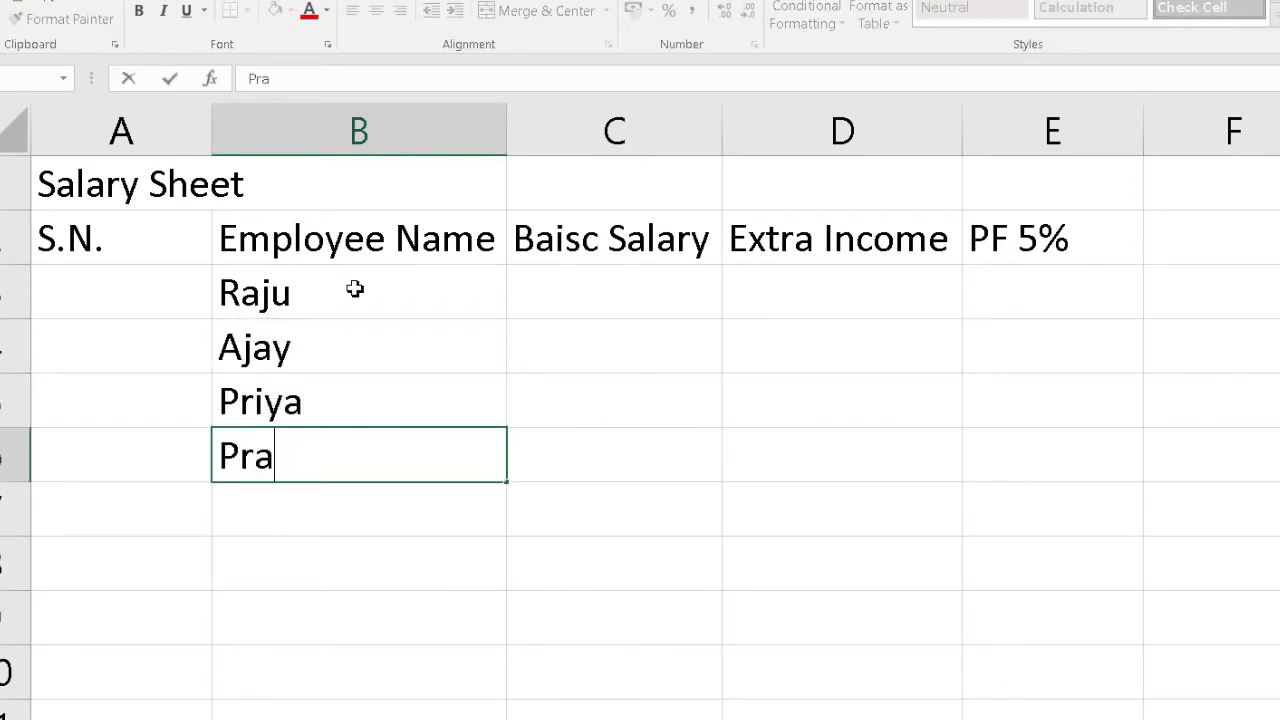
type("mod")
key("Return")
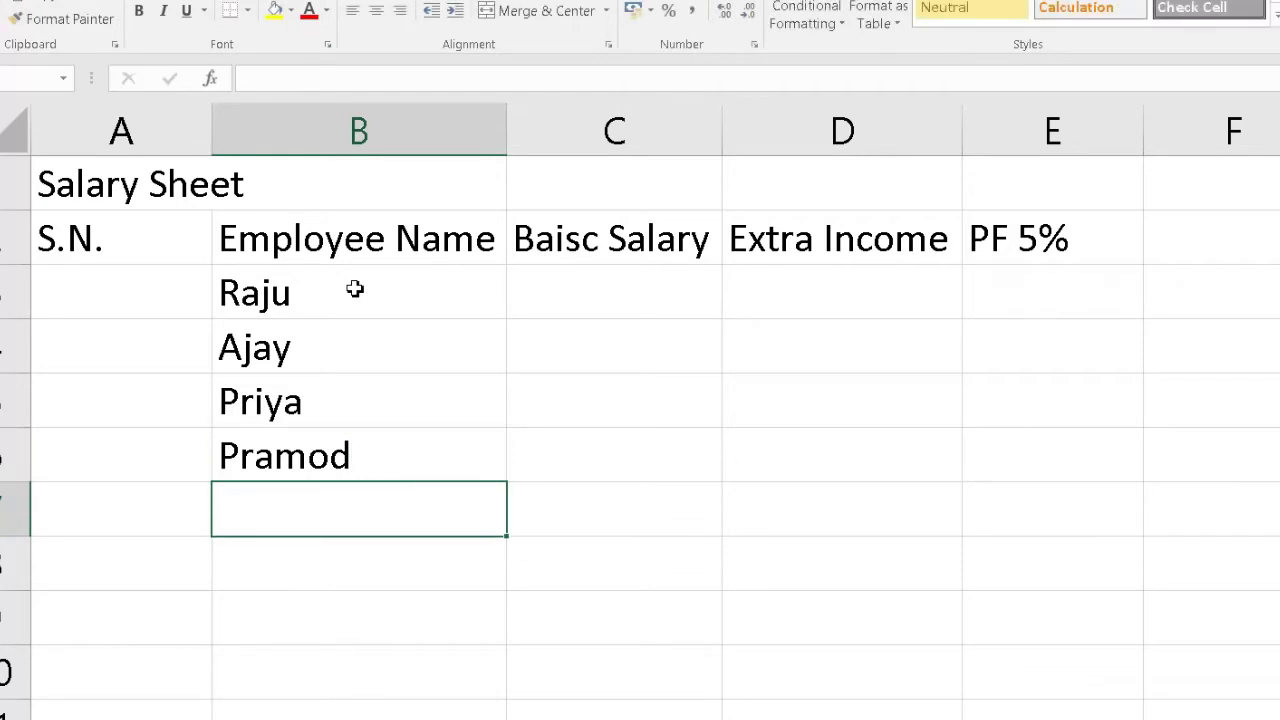
Enter basic salaries 9000, 10000, 12000 and 15000 in C3:C6.
left_click(624, 304)
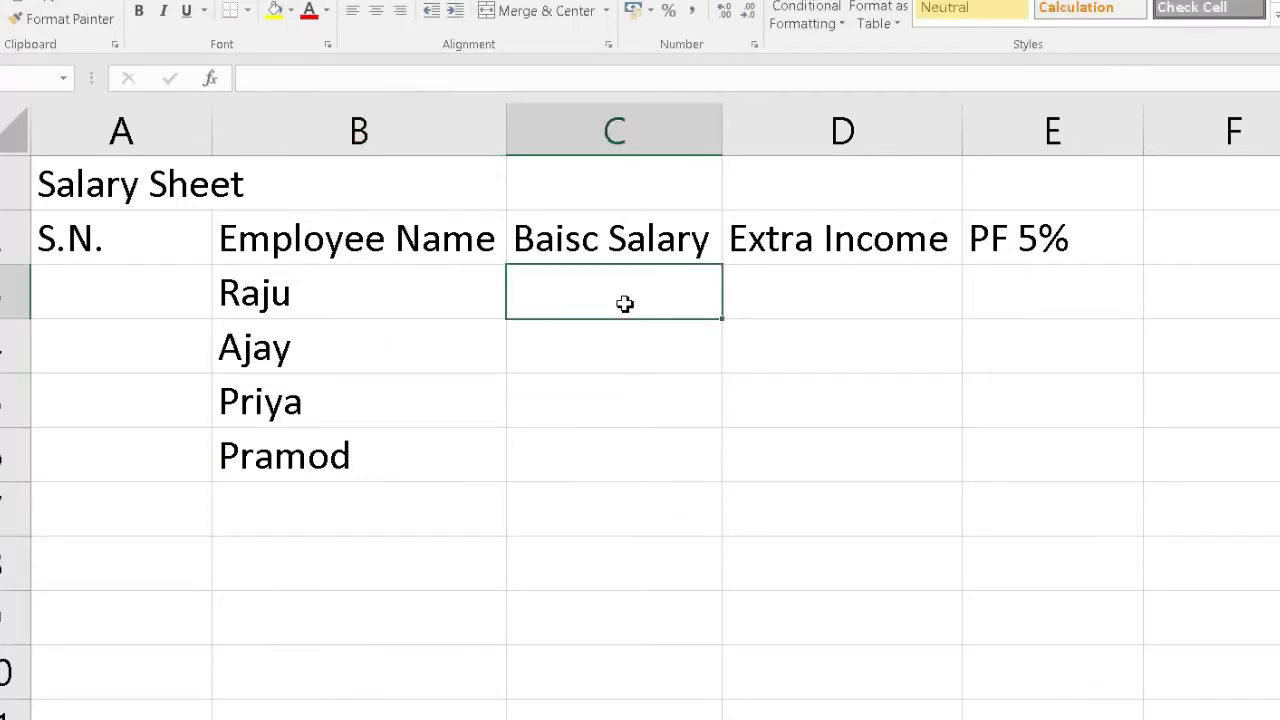
type("9000")
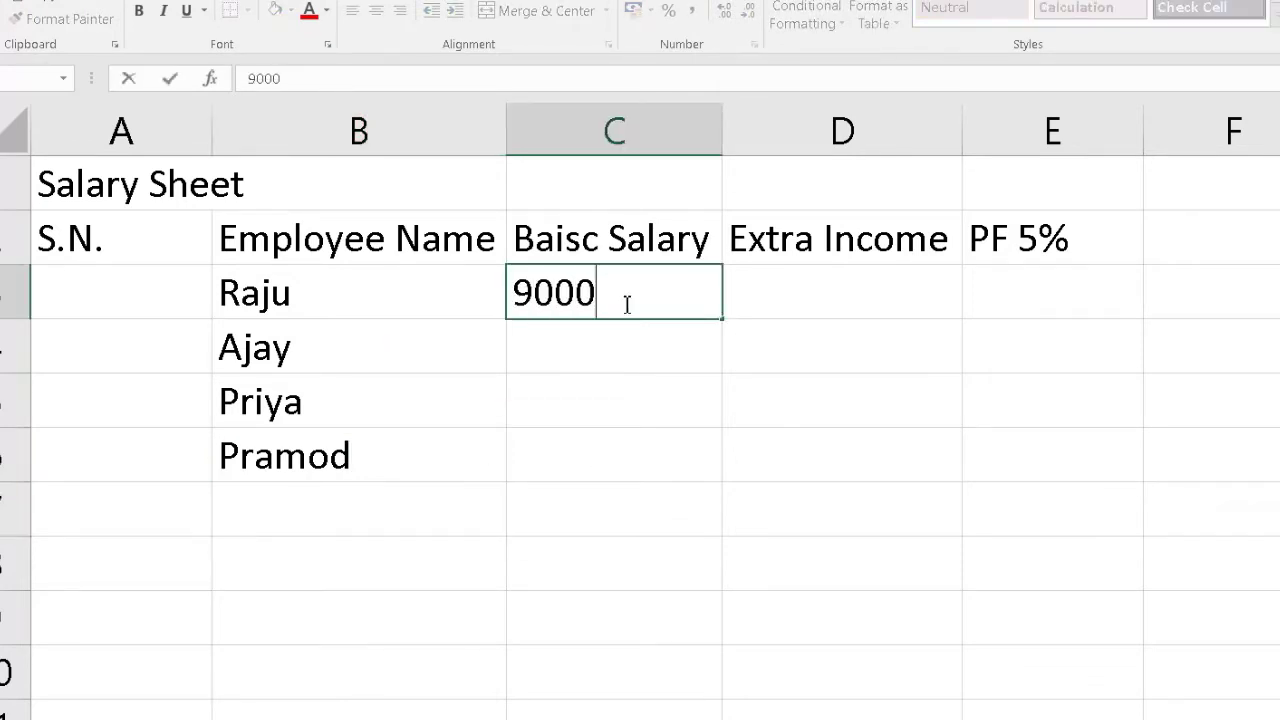
key("Return")
type("1000")
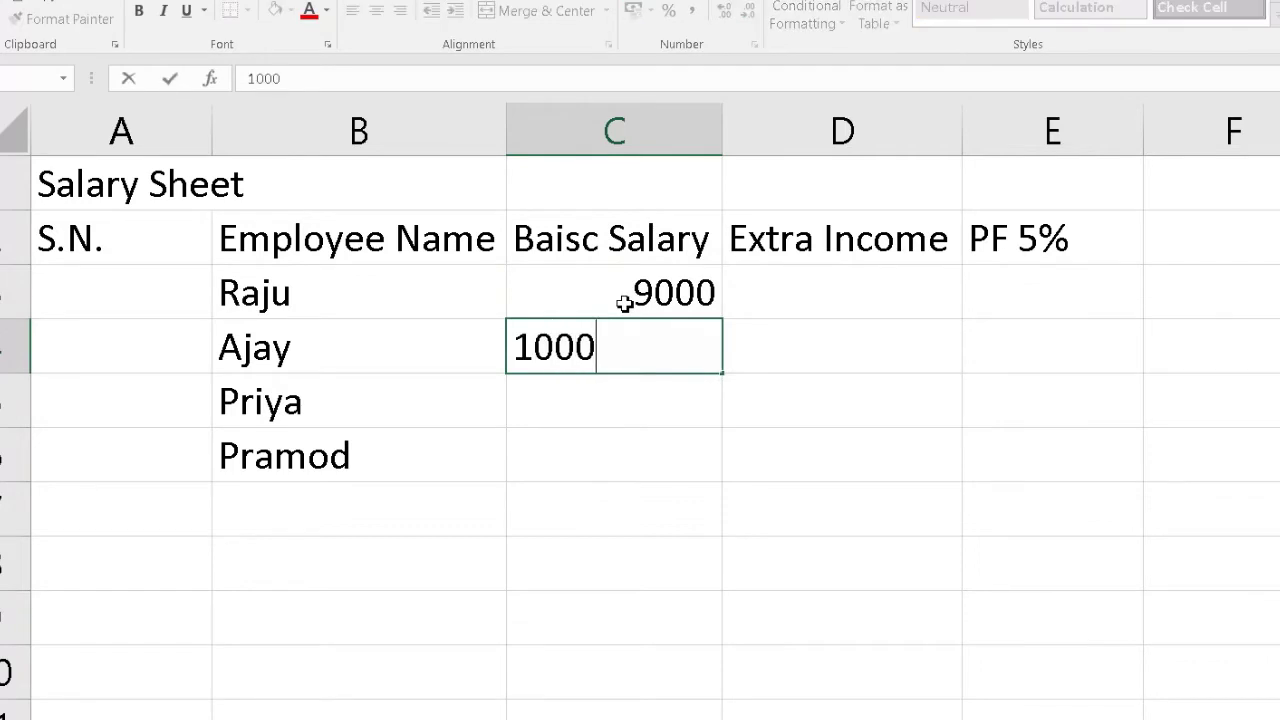
type("0")
key("Return")
type("1")
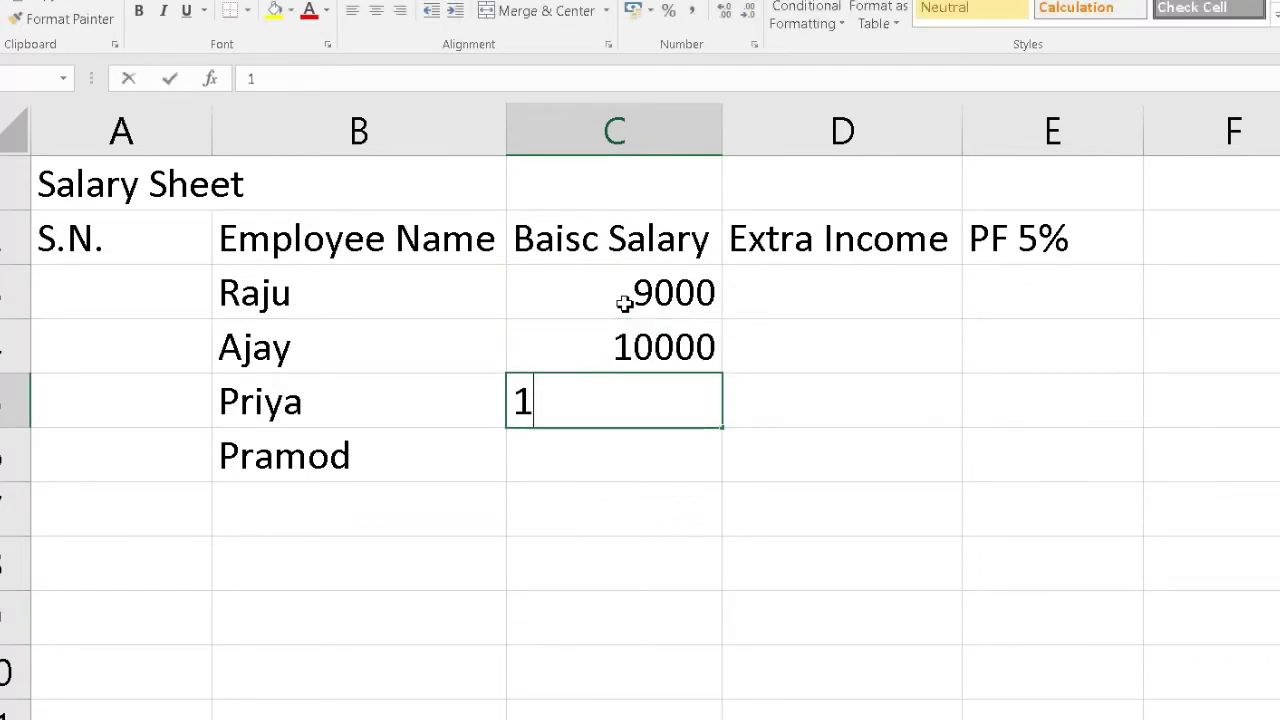
type("2000")
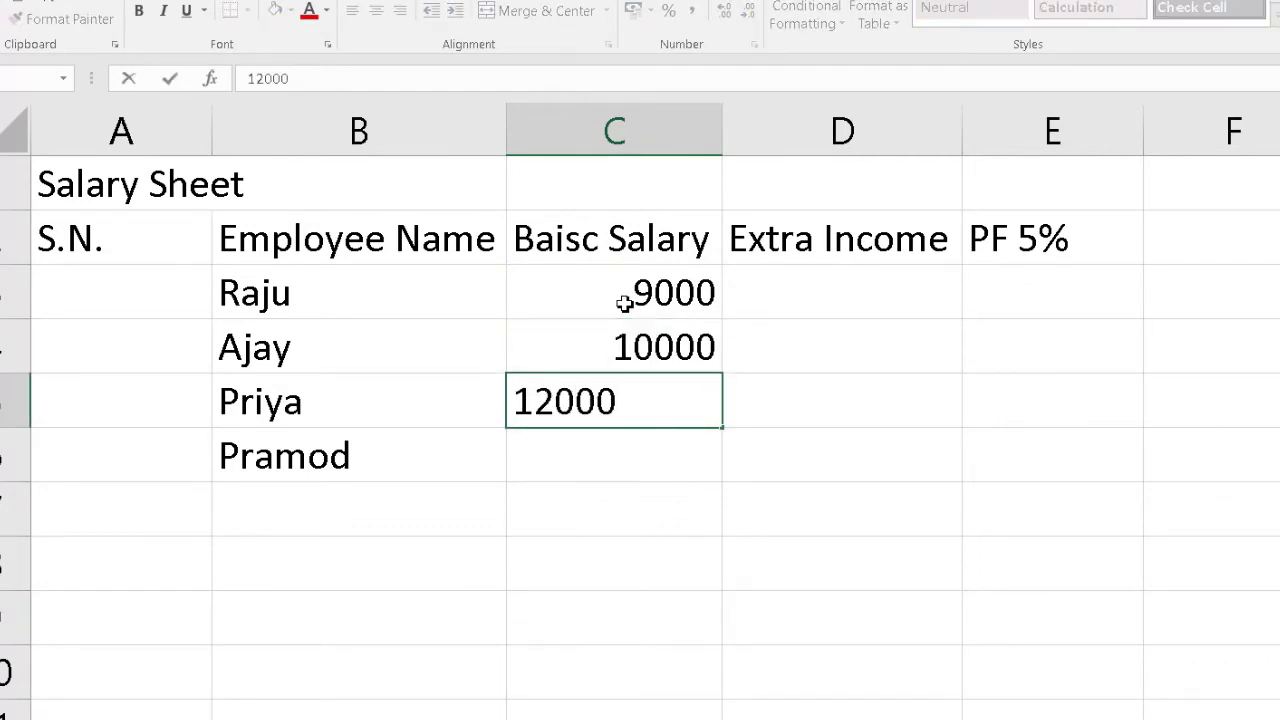
key("Return")
type("15000")
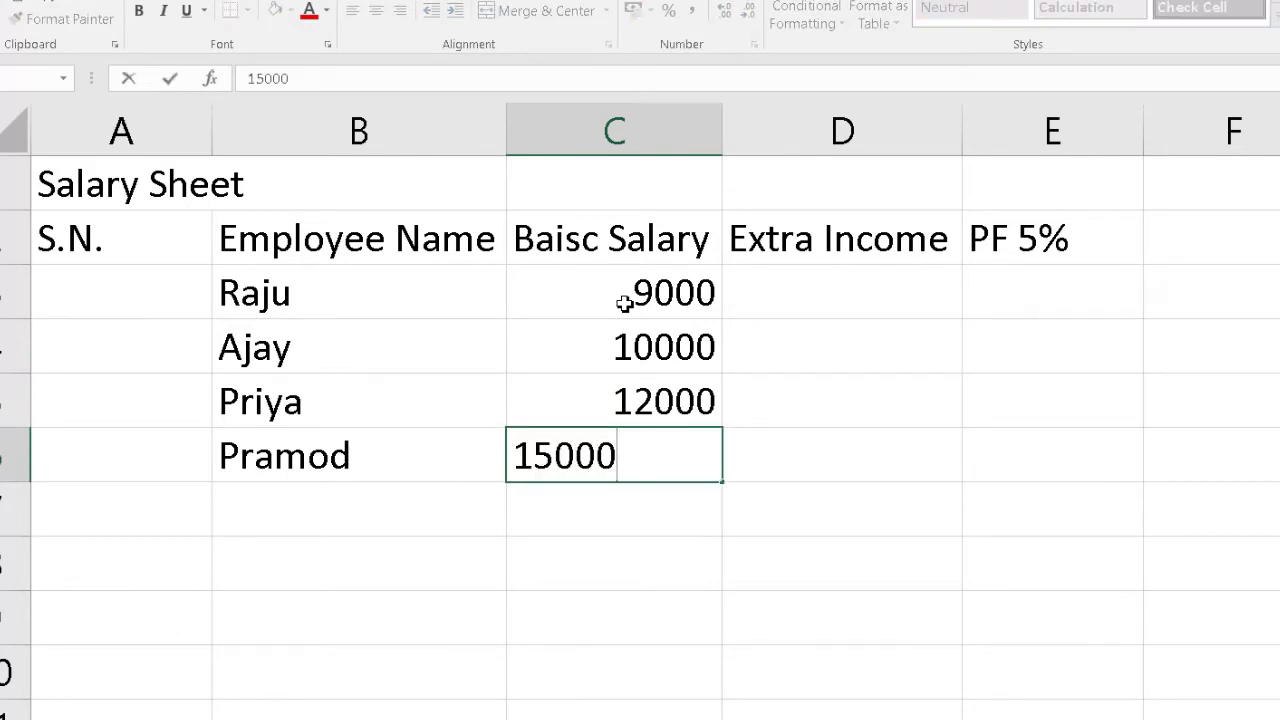
key("Return")
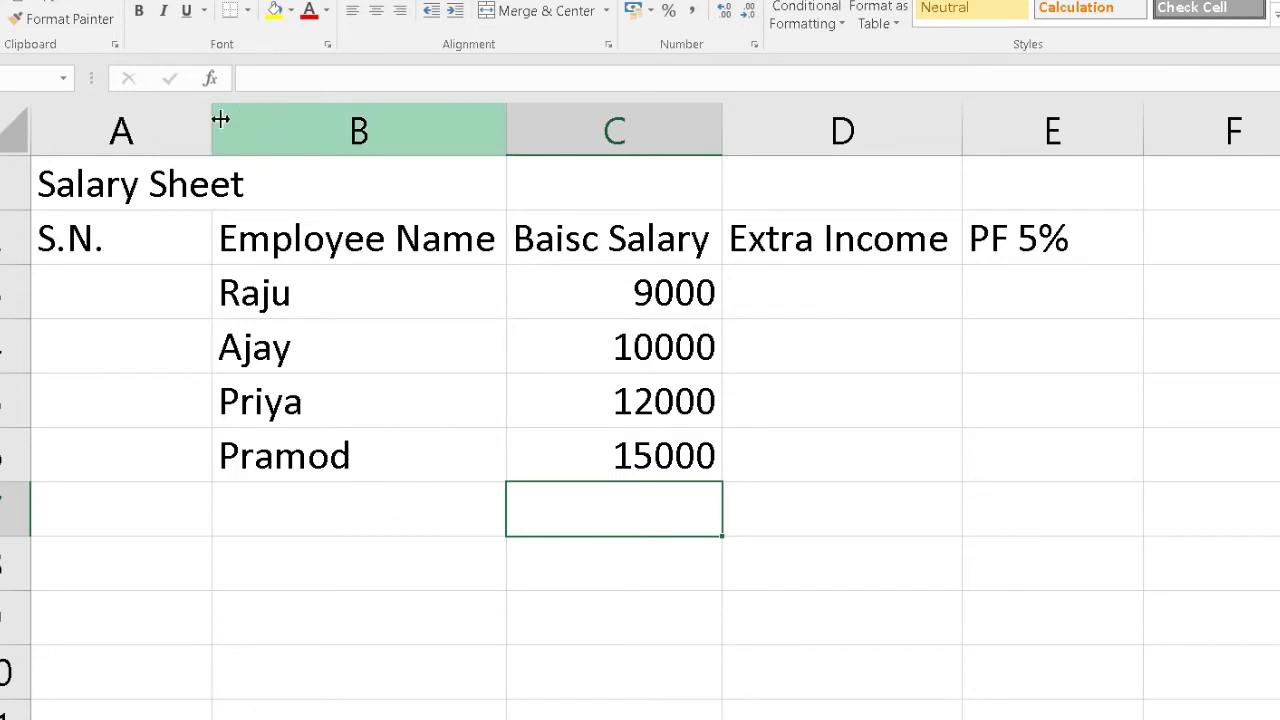
Enter 600 as the first extra income in D3, replacing the mistyped entries.
left_click(915, 295)
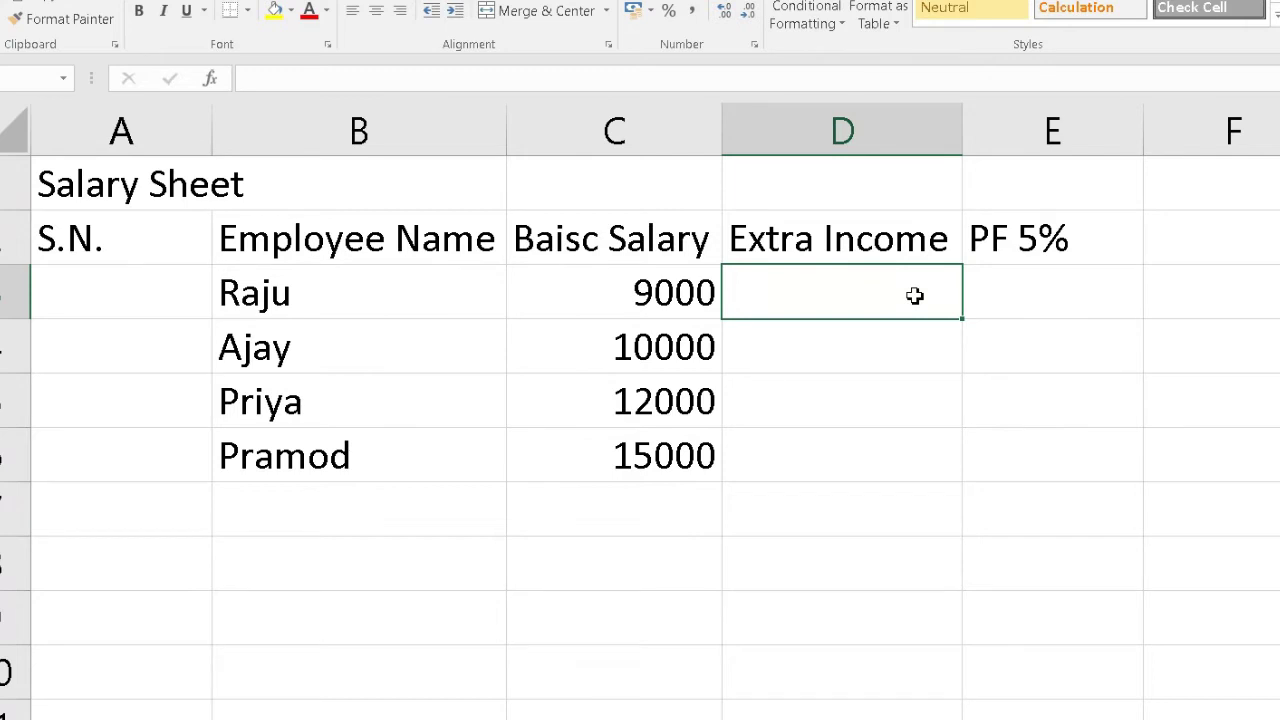
type("562")
key("Return")
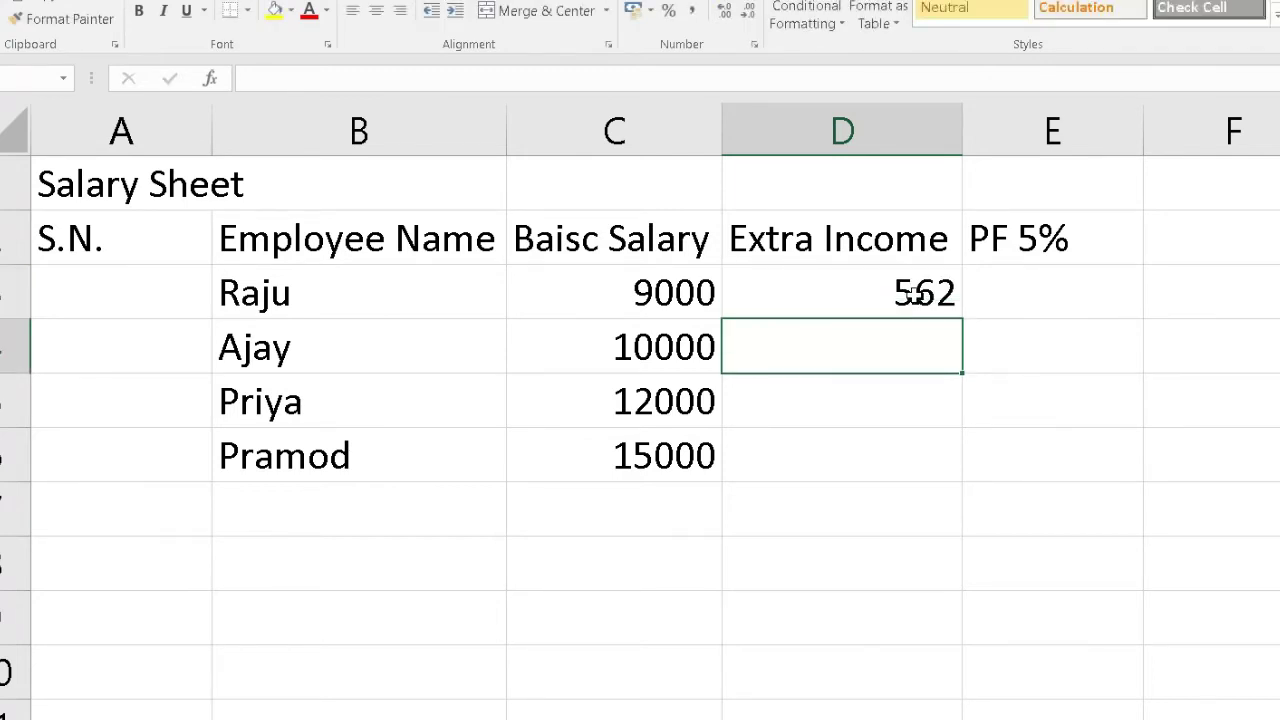
type("544")
key("BackSpace")
key("BackSpace")
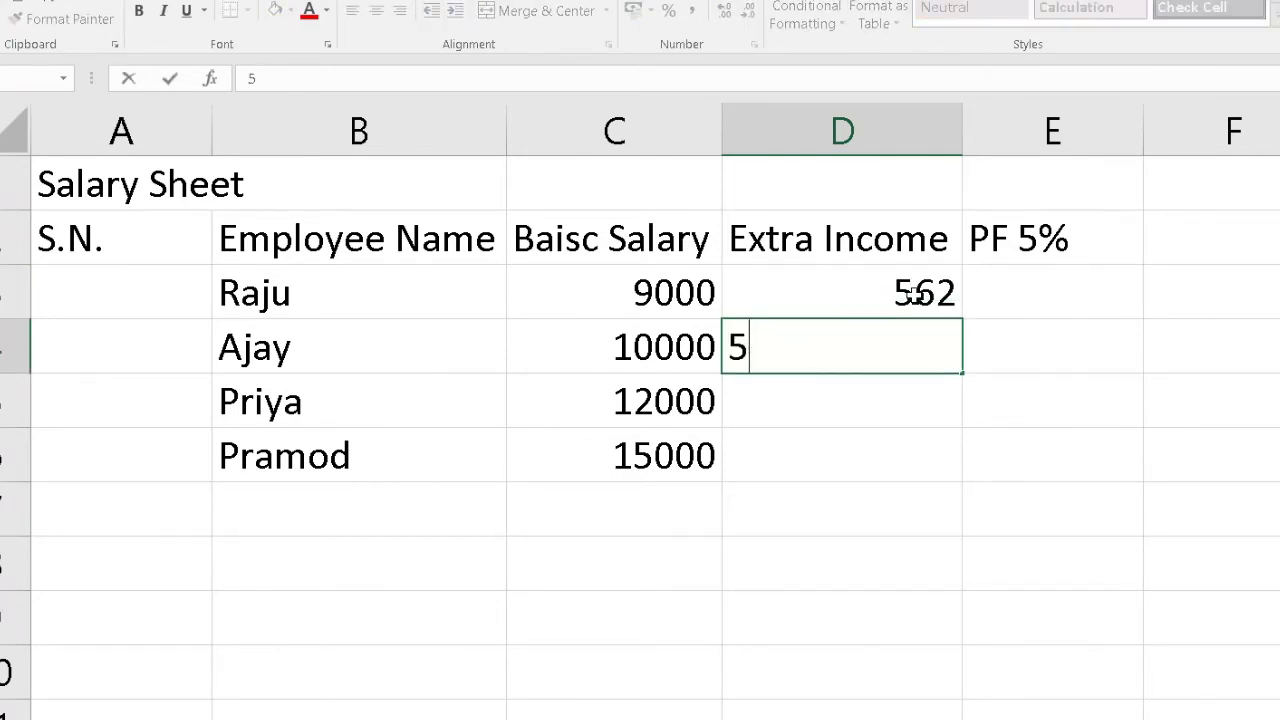
key("BackSpace")
left_click(912, 293)
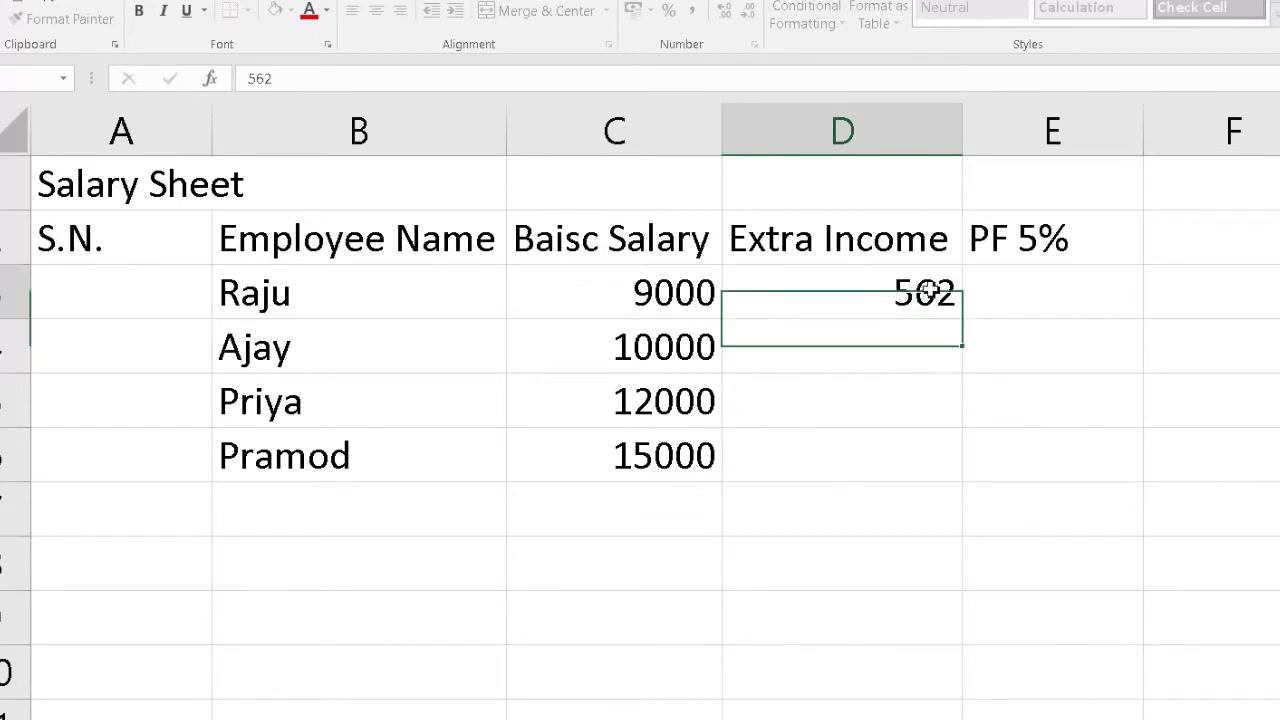
type("600")
key("Return")
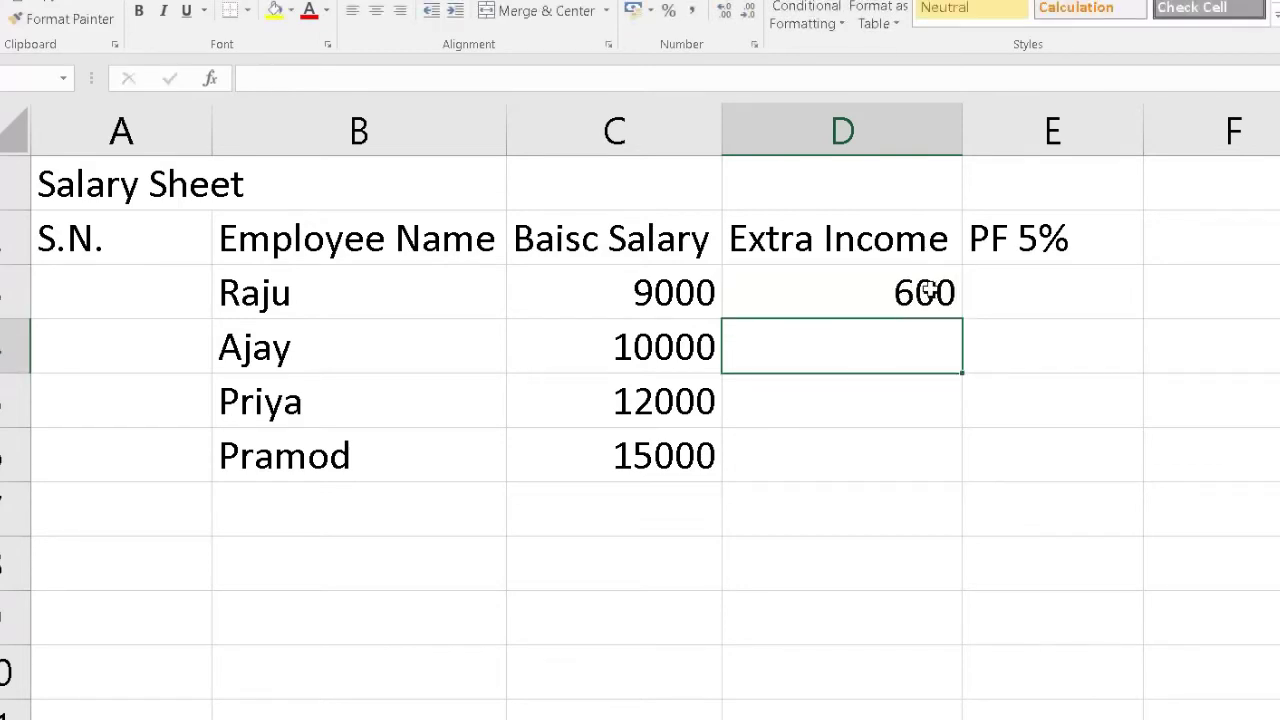
Enter extra incomes 500, 1200 and 1500 in D4:D6, correcting D6 to 1500.
type("500")
key("Return")
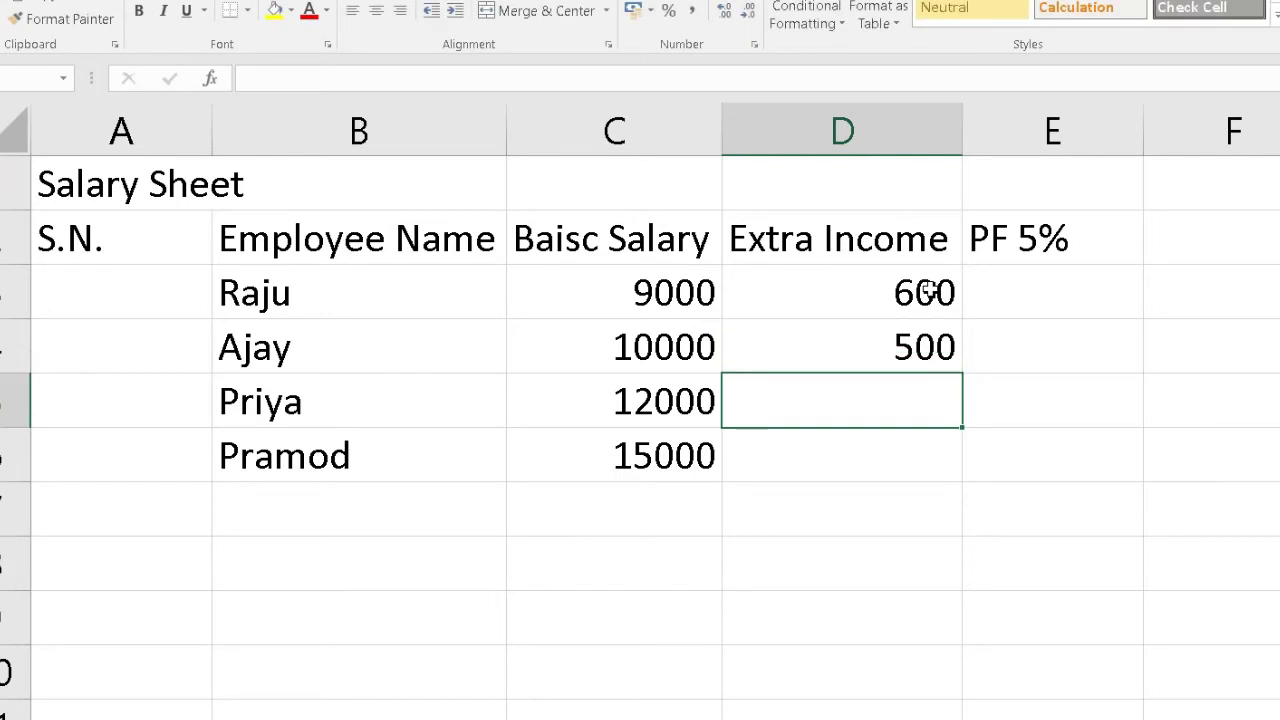
type("120")
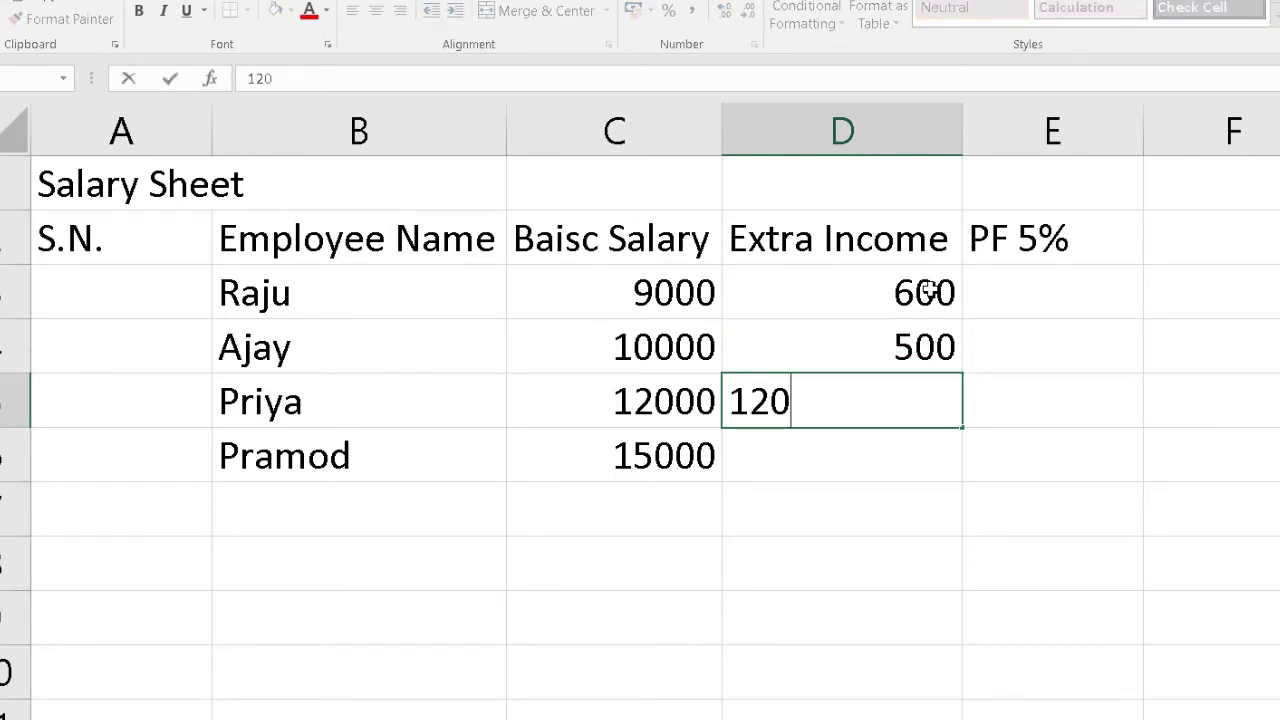
type("0")
key("Return")
type("1")
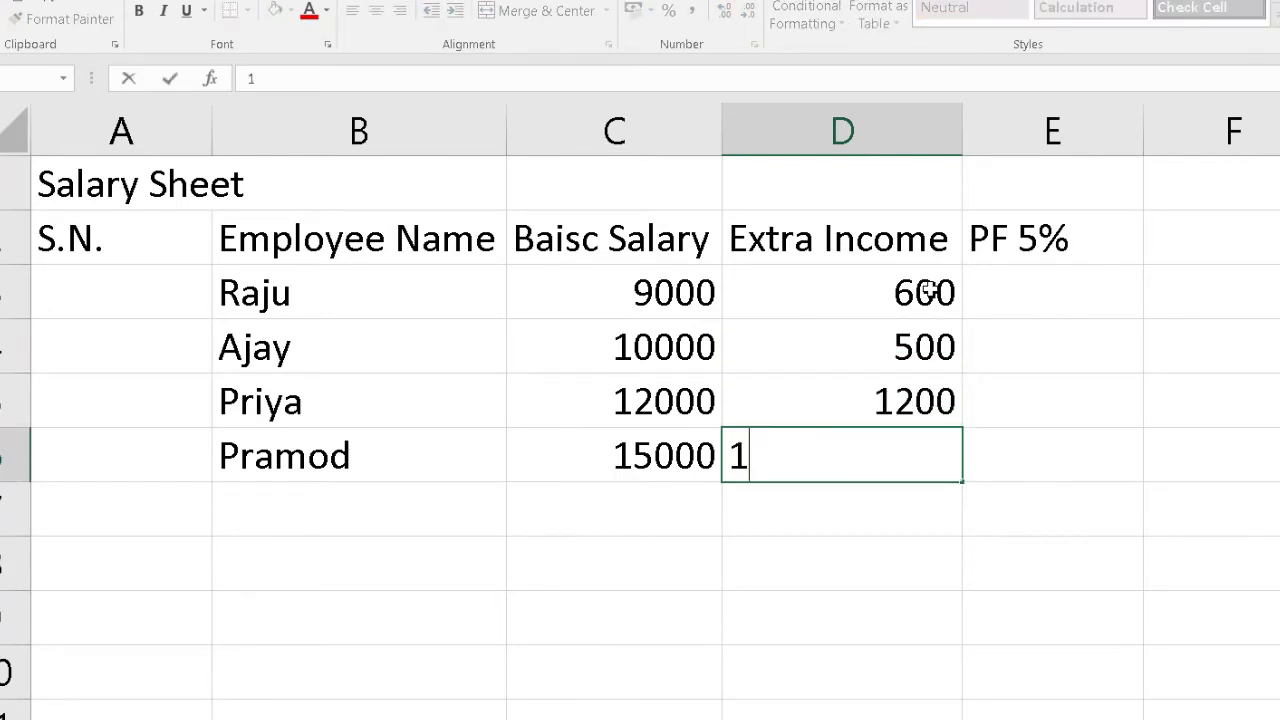
type("5")
key("Return")
key("Return")
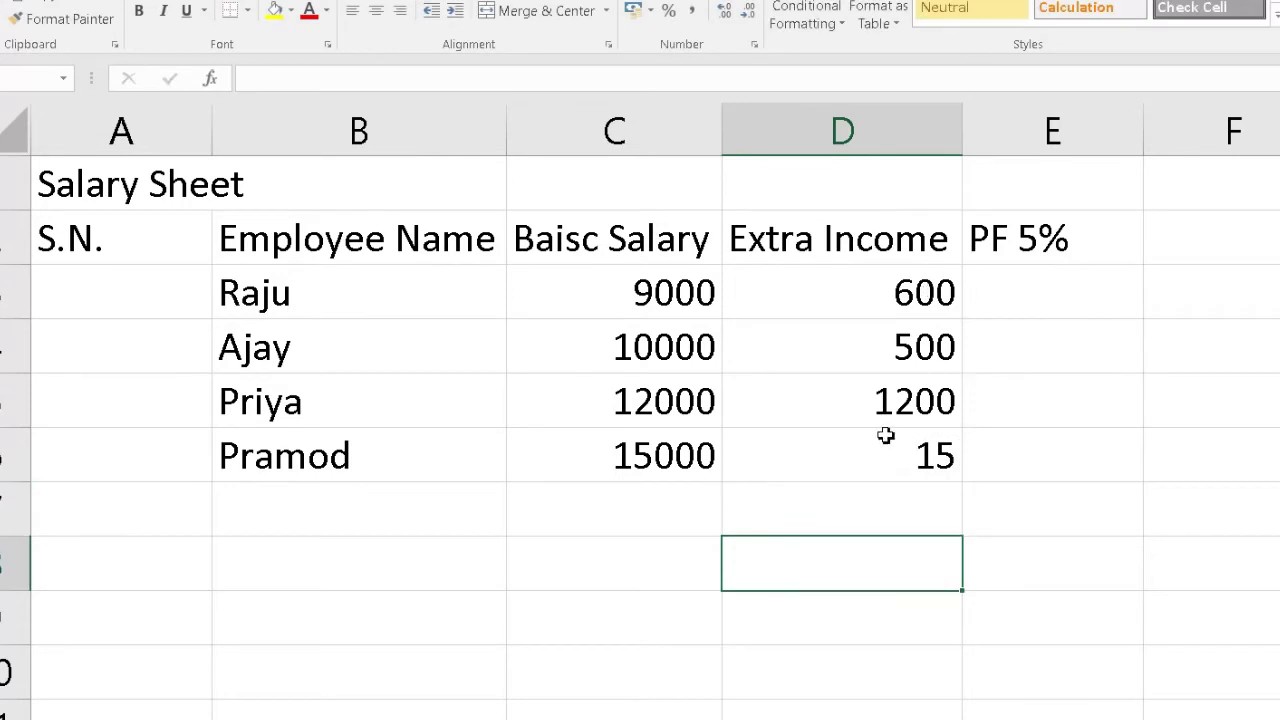
left_click(885, 435)
type("1500")
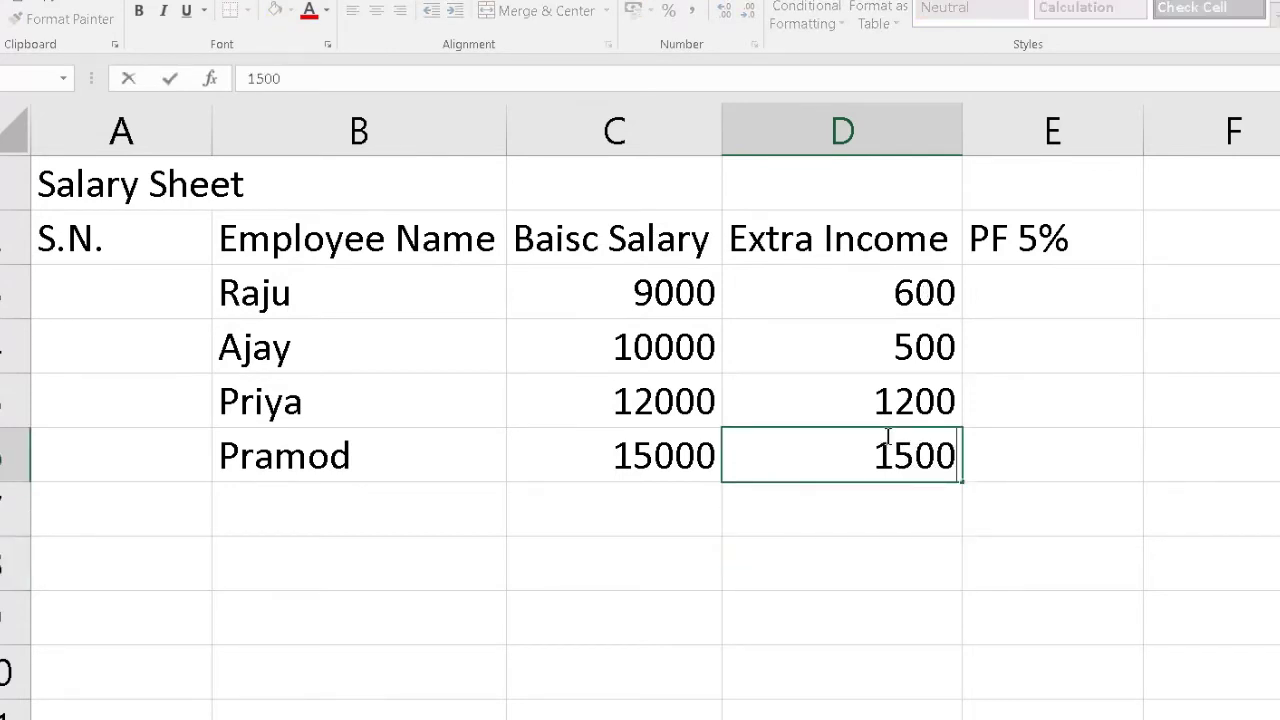
key("Return")
left_click(1183, 350)
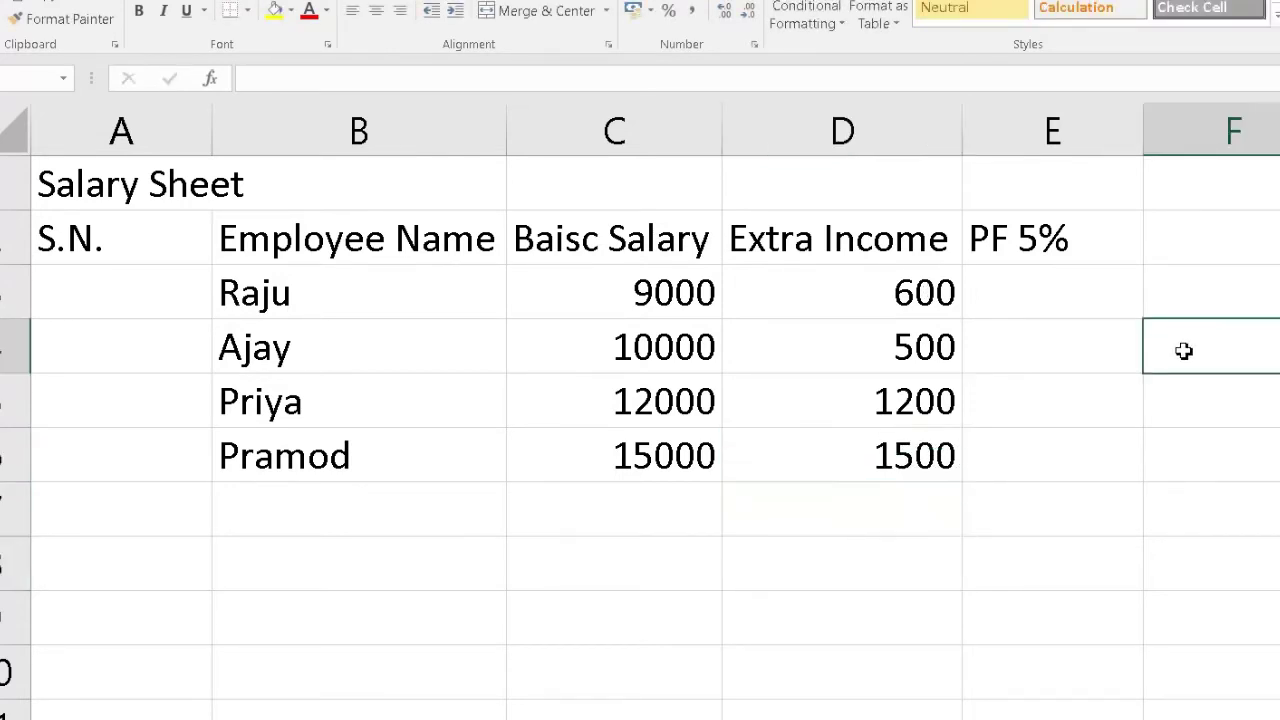
Number the S.N. column 1 to 4 by entering 1 and 2 and filling down.
left_click(376, 387)
left_click(100, 455)
left_click(137, 288)
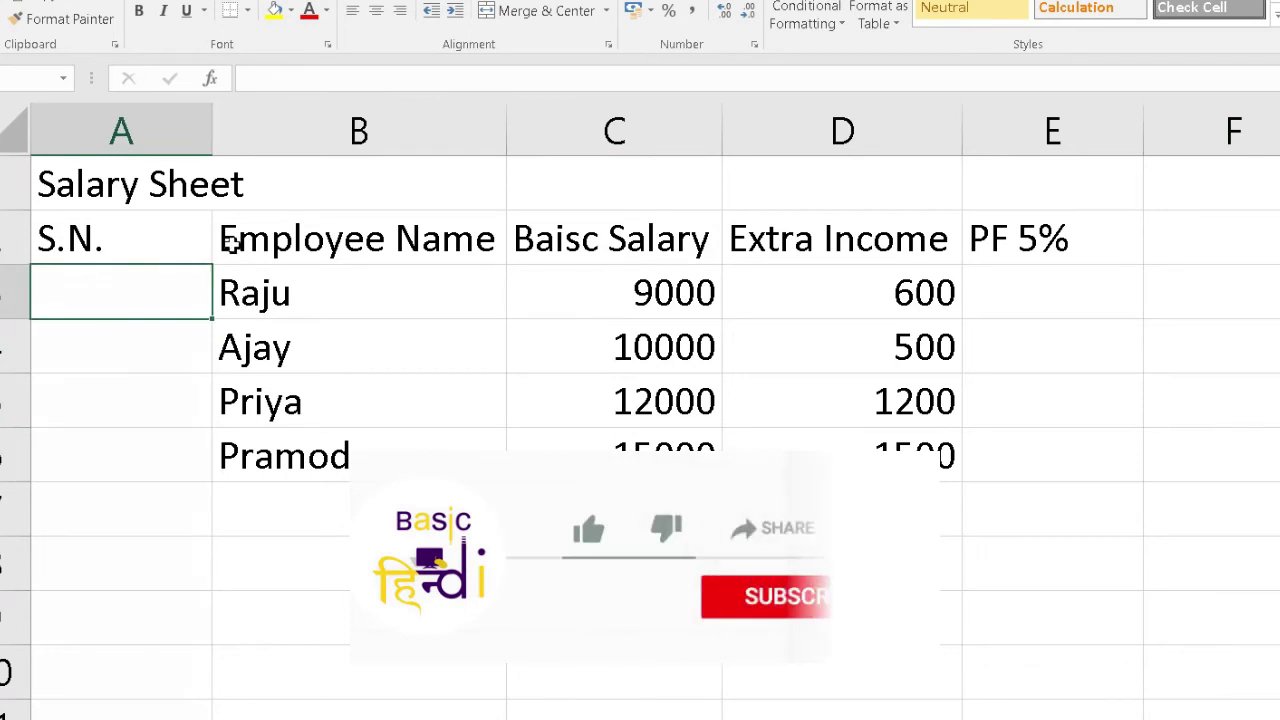
type("1")
key("Return")
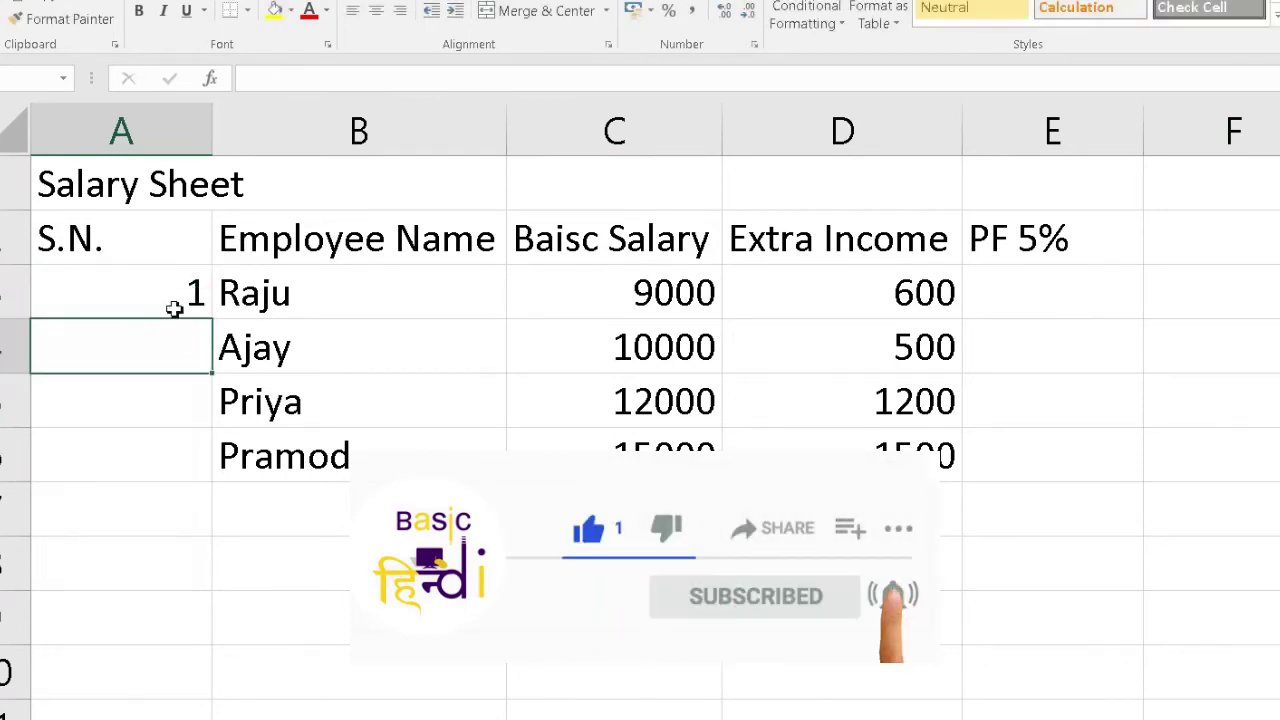
type("2")
key("Return")
left_click(192, 315)
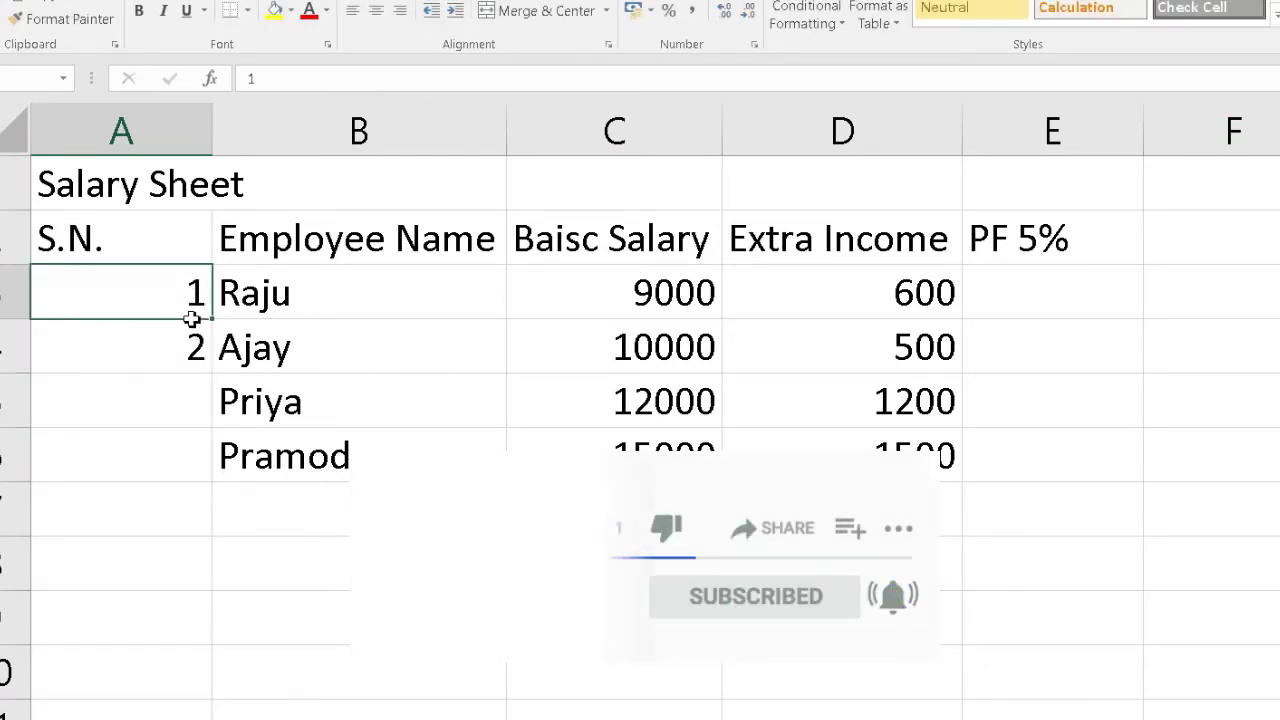
left_click_drag(192, 318, 215, 482)
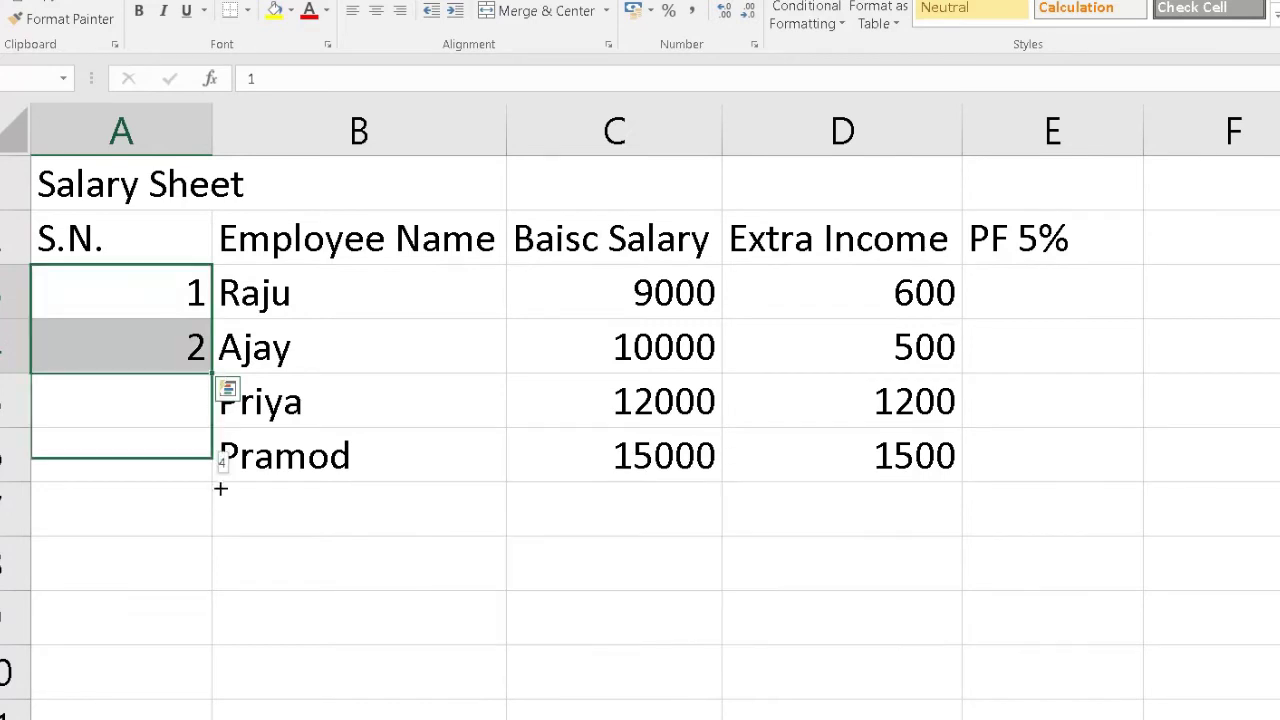
left_click(452, 577)
Centre the S.N. column entries and widen column A.
left_click_drag(163, 240, 157, 440)
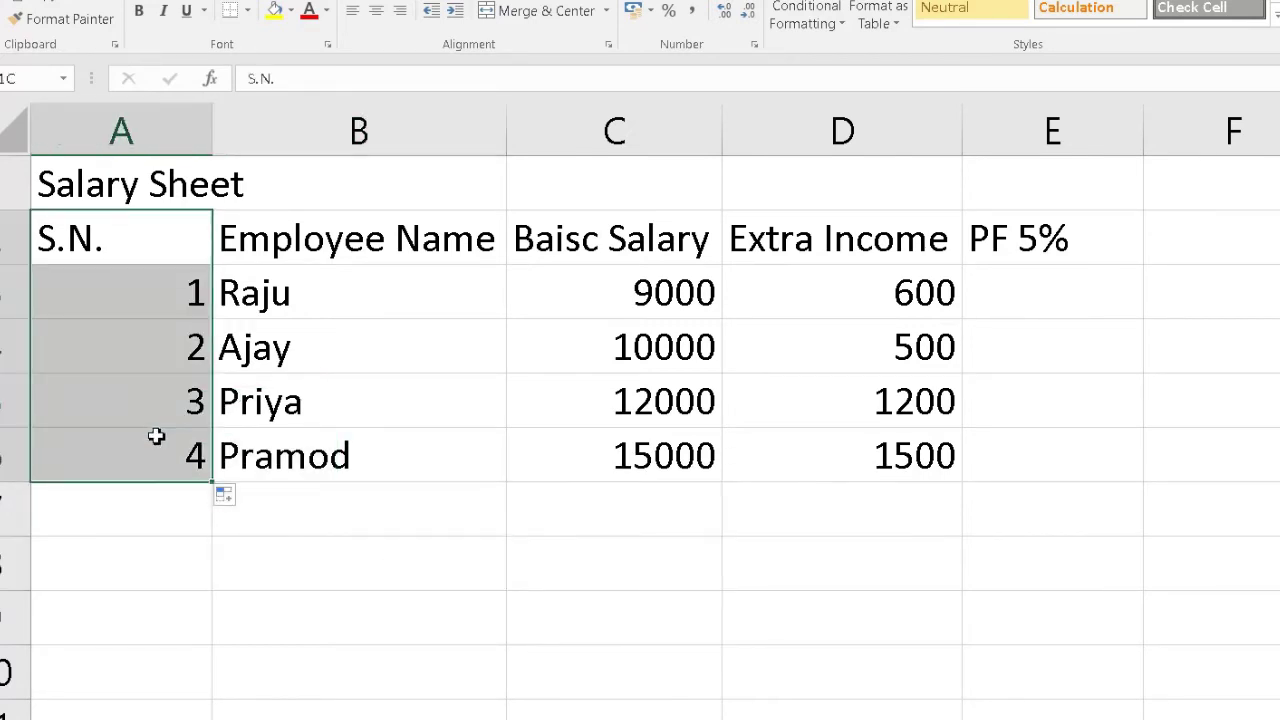
left_click(377, 10)
left_click(363, 343)
left_click_drag(212, 123, 262, 123)
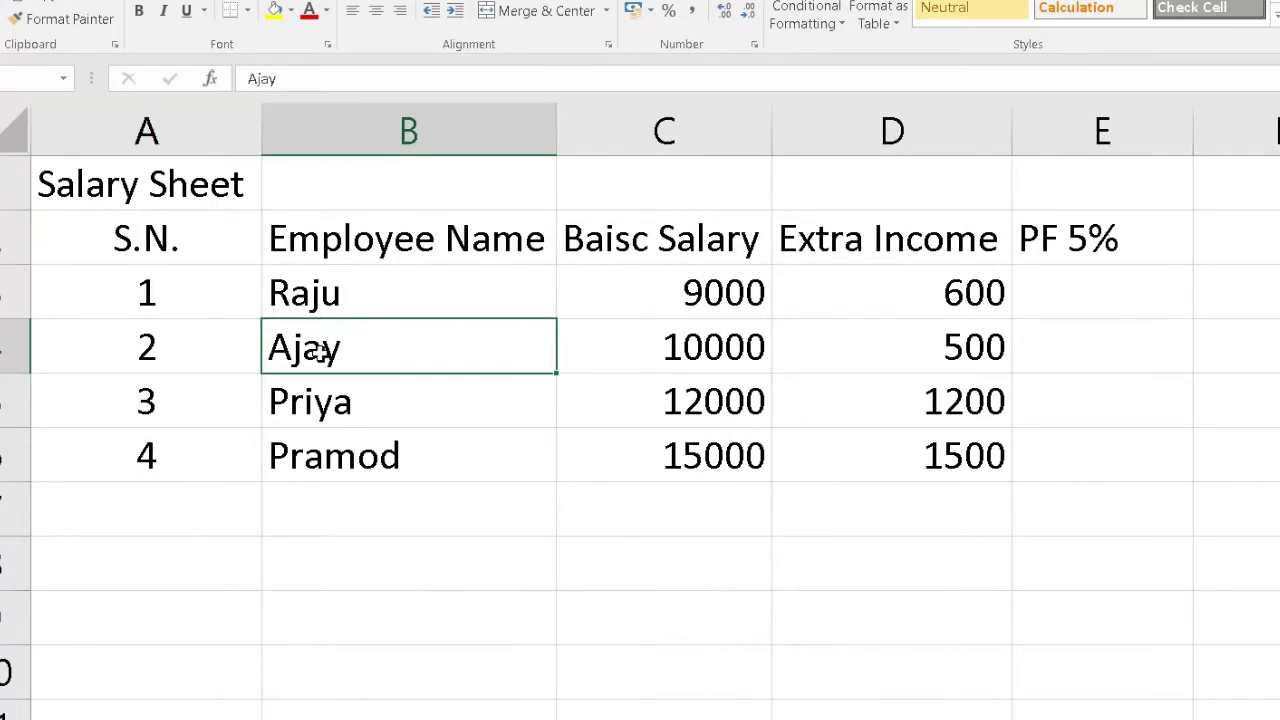
key("Down")
key("Down")
key("Down")
left_click(1230, 241)
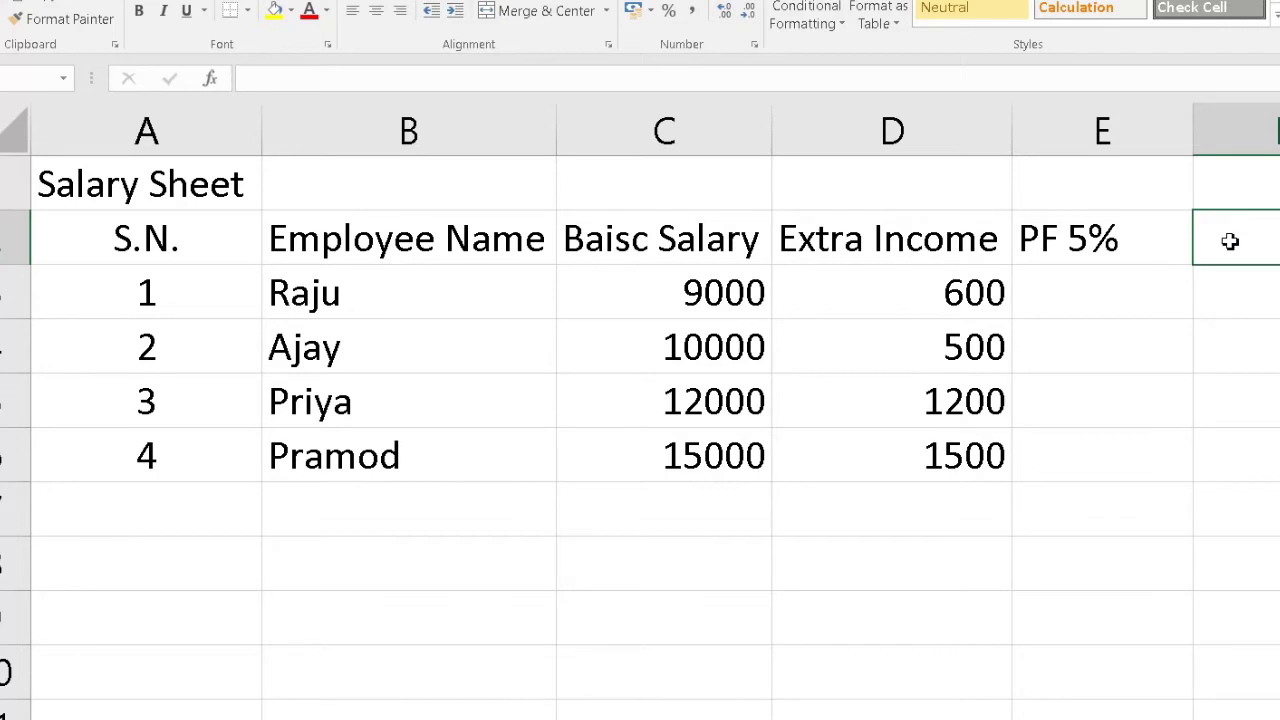
left_click(1180, 251)
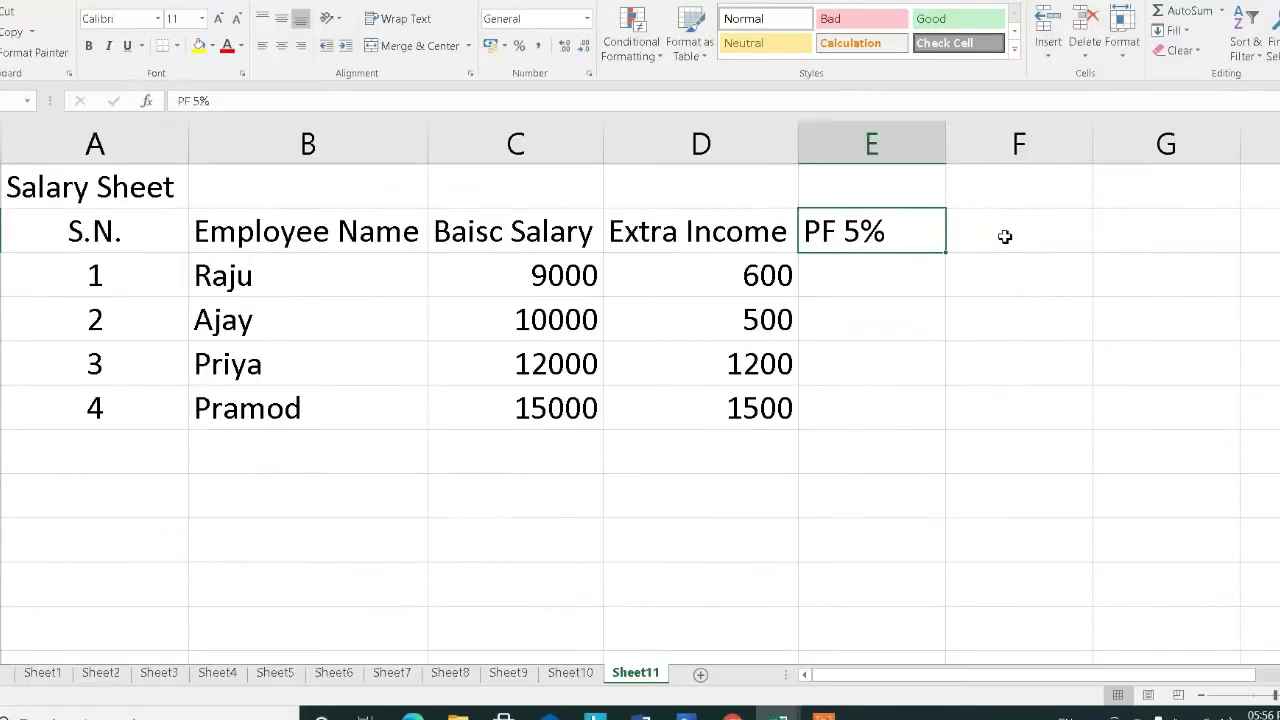
Add Gross Salary and Net Salary headers beside PF 5% and widen column F to fit.
left_click(1014, 247)
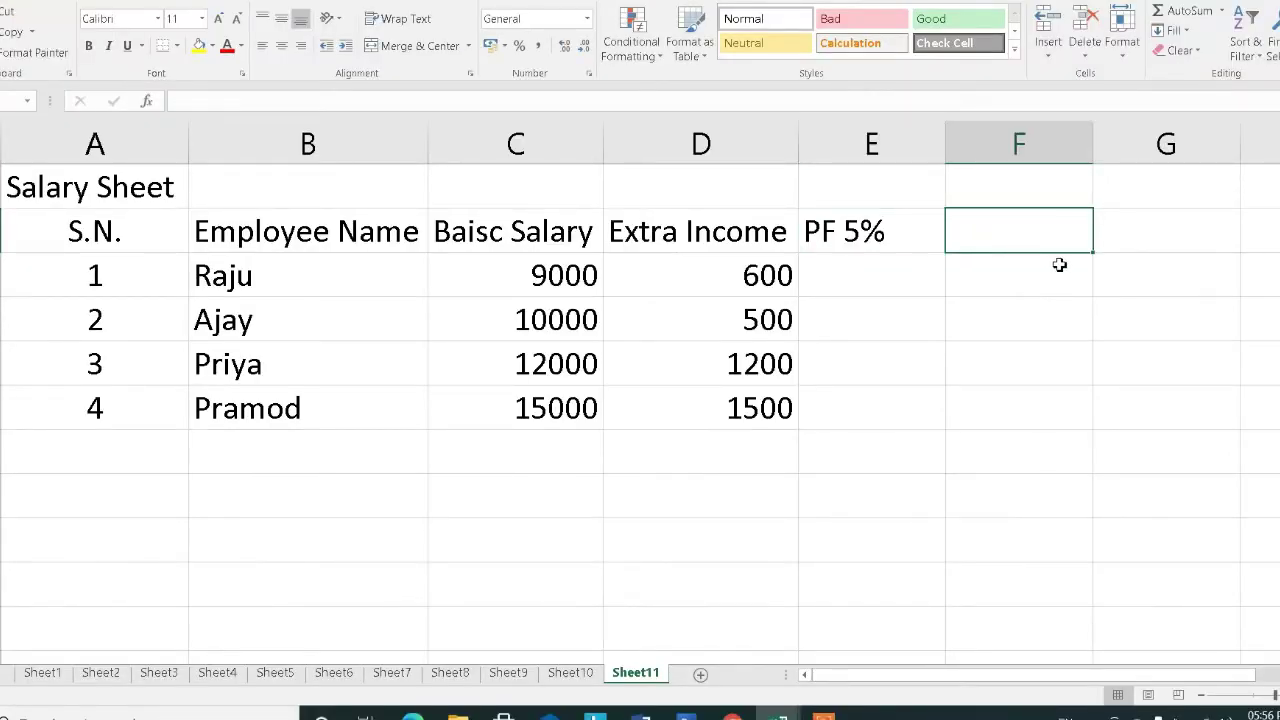
type("G")
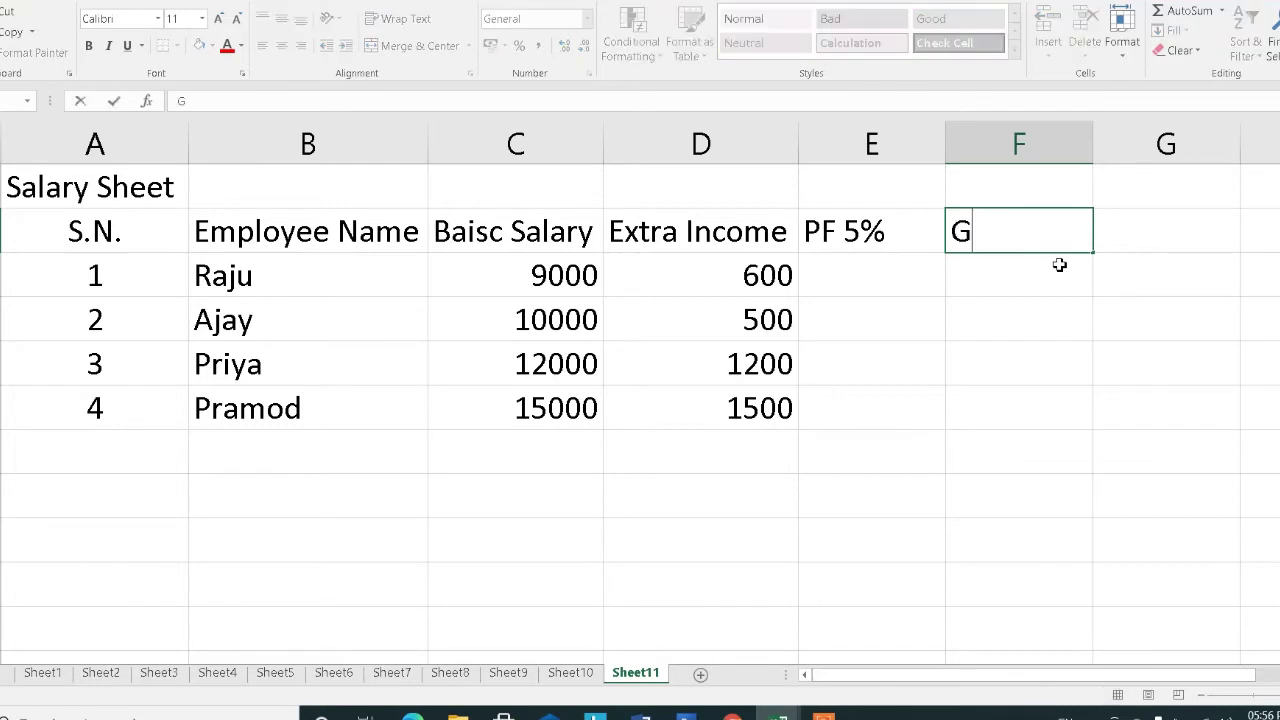
type("ross S")
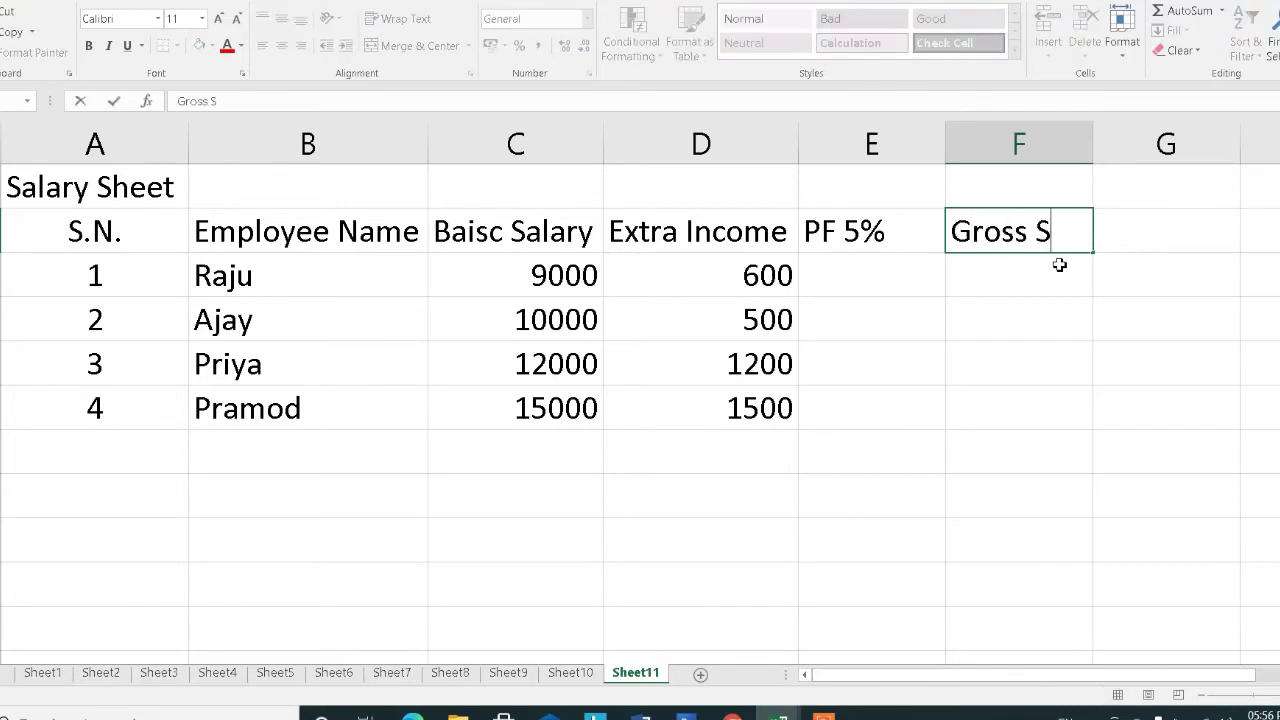
type("alary")
key("Tab")
type("N")
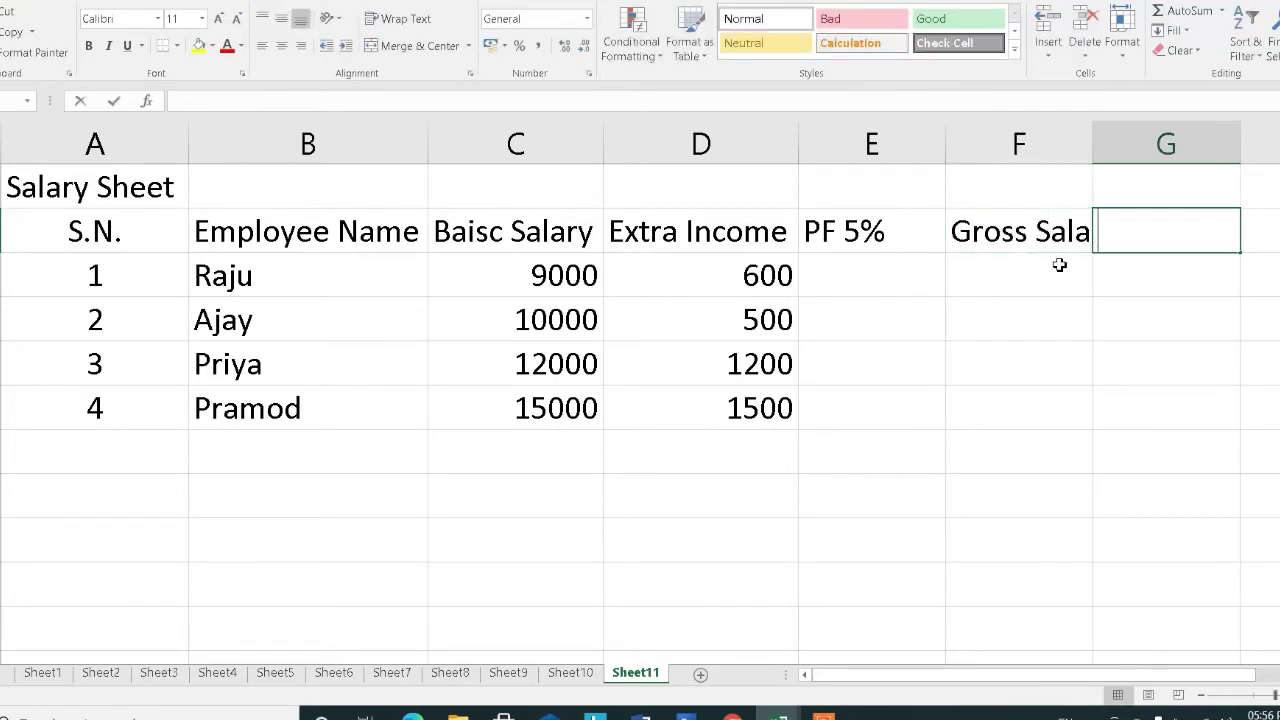
type("et Salary")
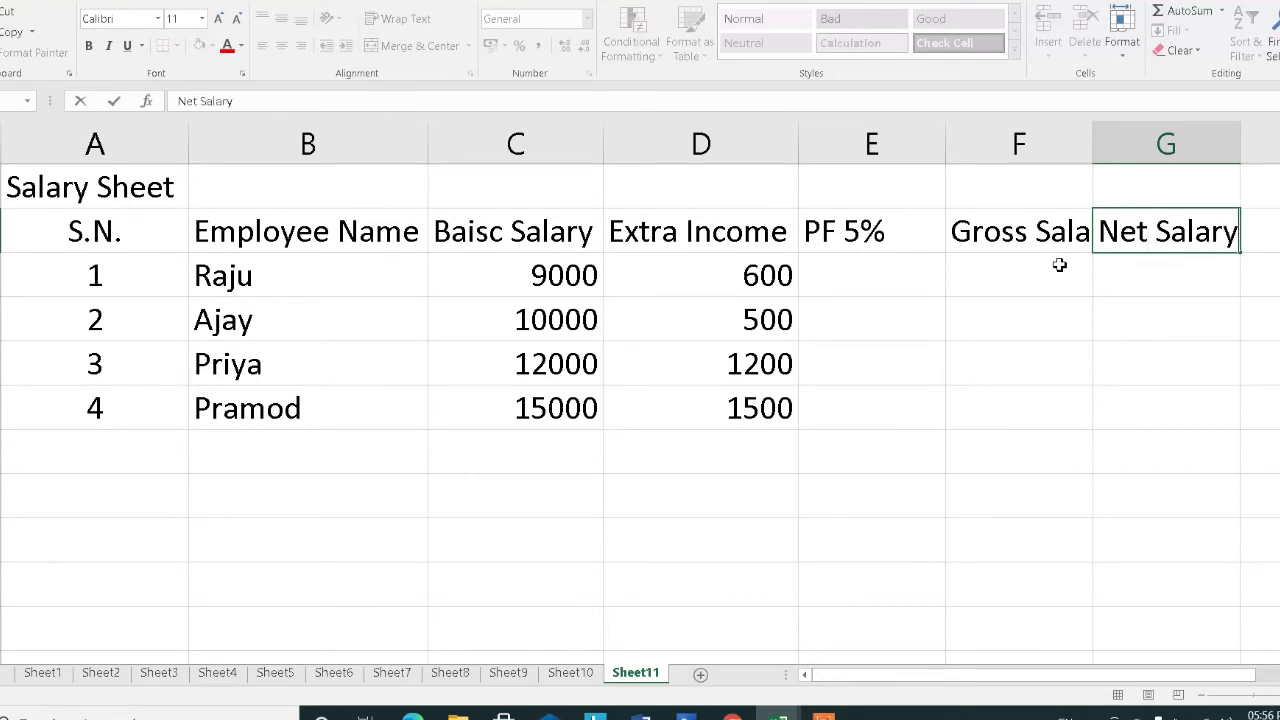
left_click(1059, 265)
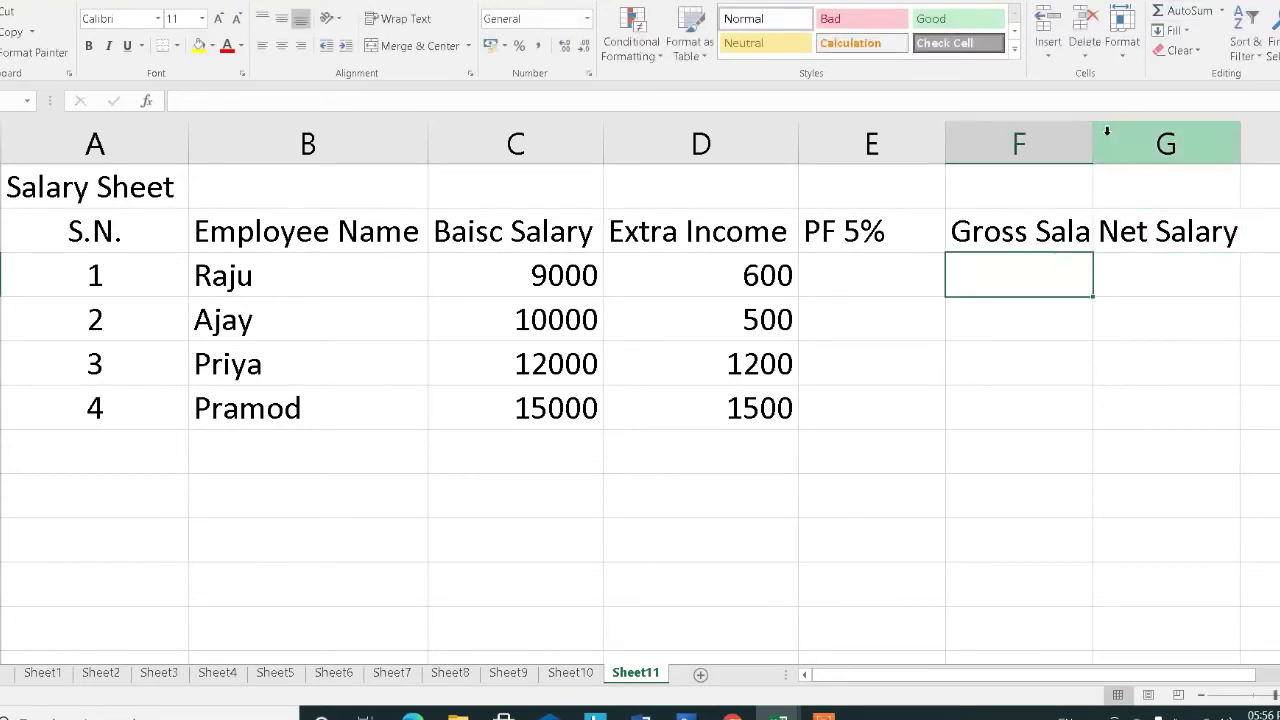
left_click_drag(1093, 137, 1126, 137)
key("Down")
key("Down")
key("Down")
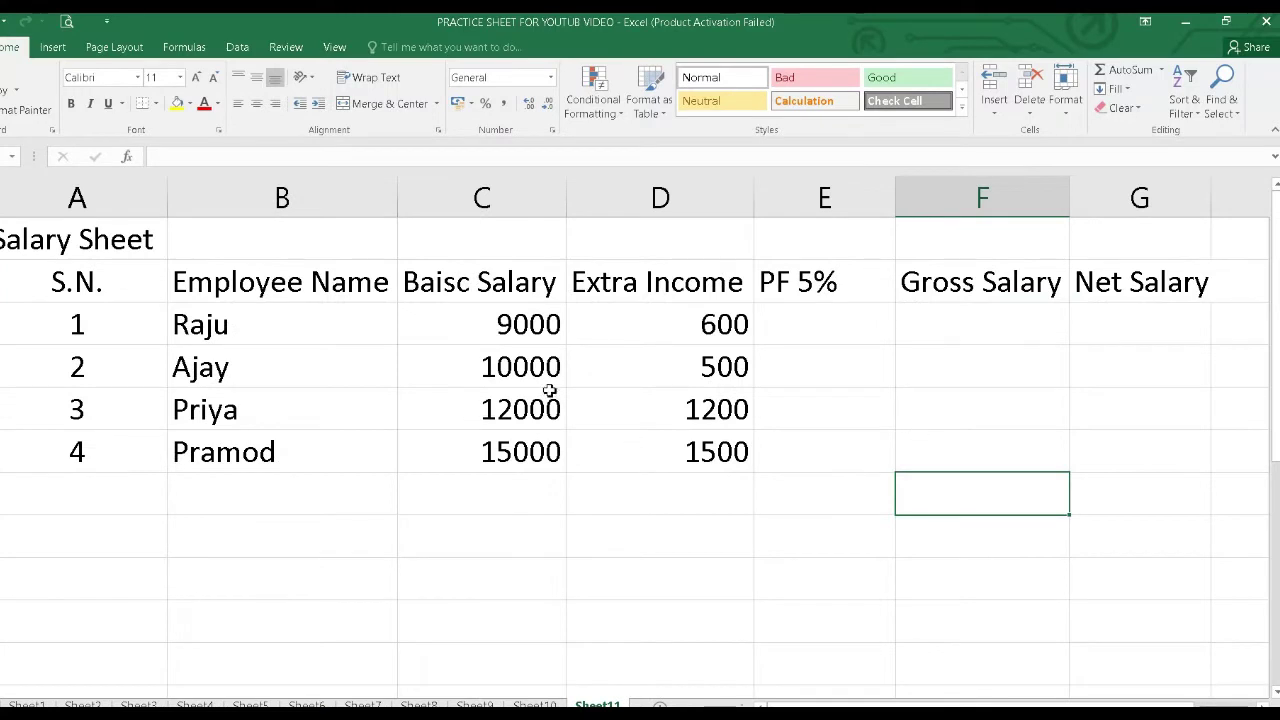
Merge & Center the Salary Sheet title across A1:G1.
left_click_drag(128, 245, 1100, 237)
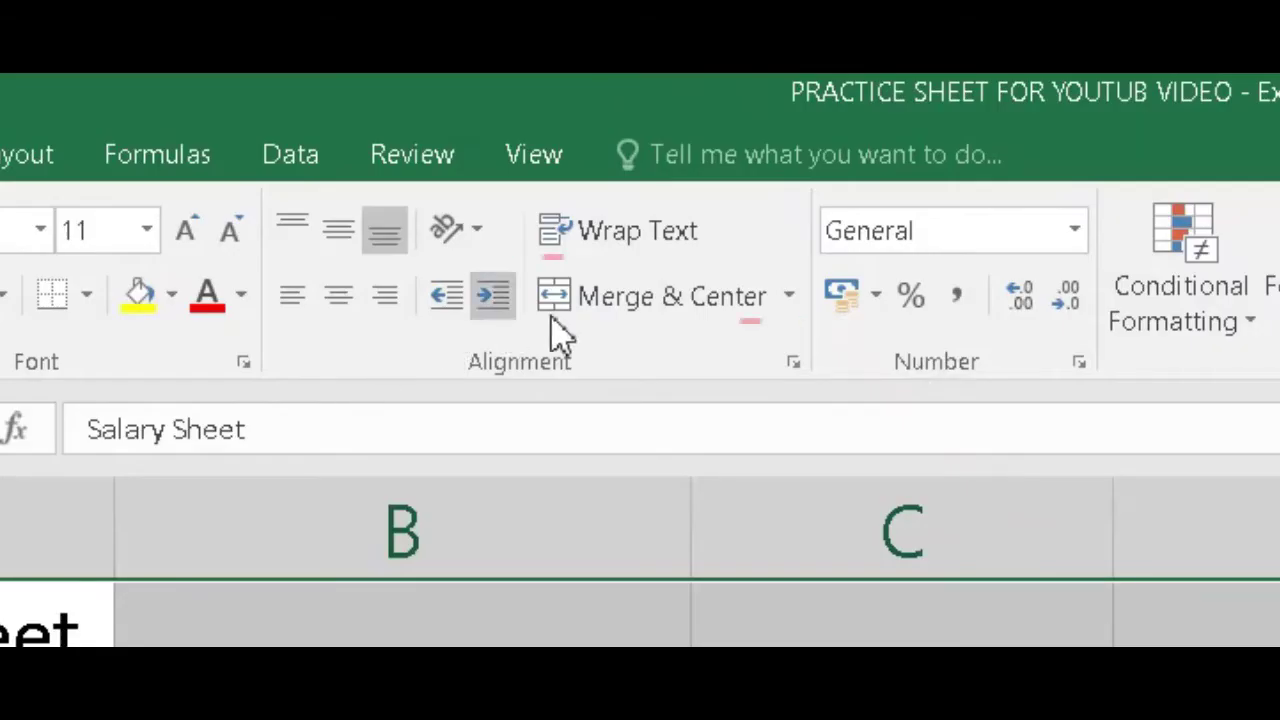
left_click(388, 103)
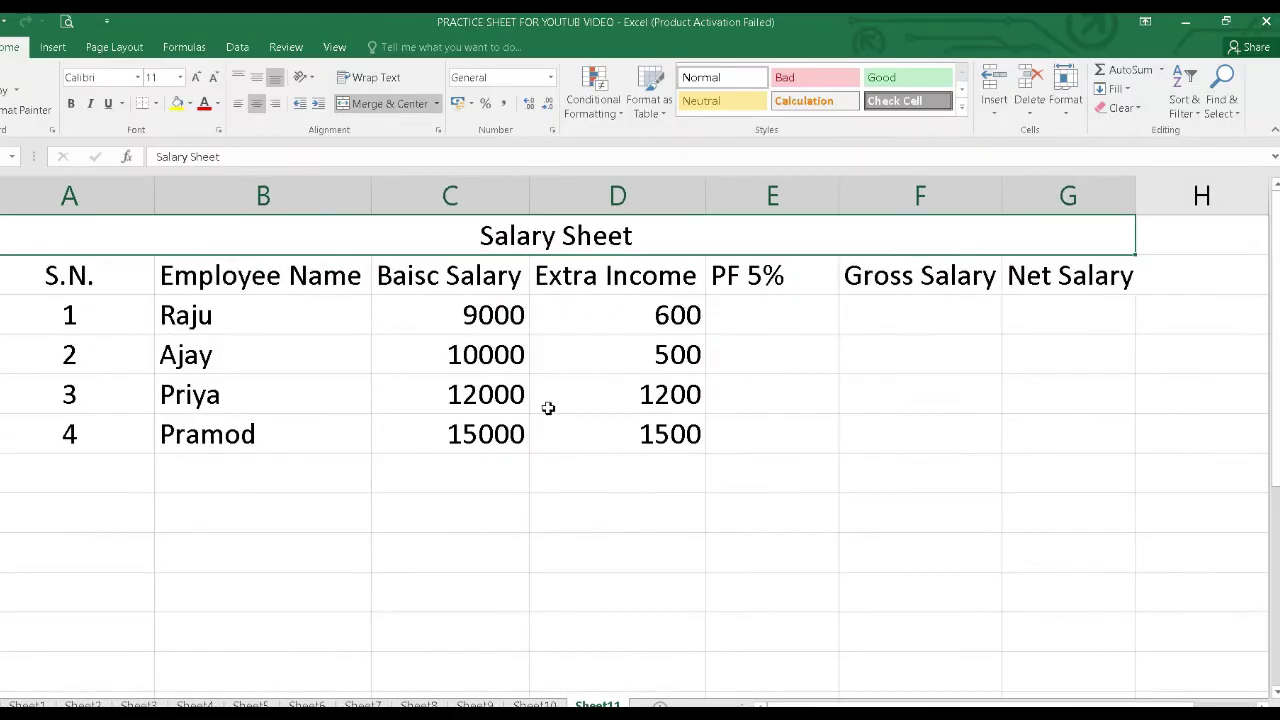
left_click(852, 463)
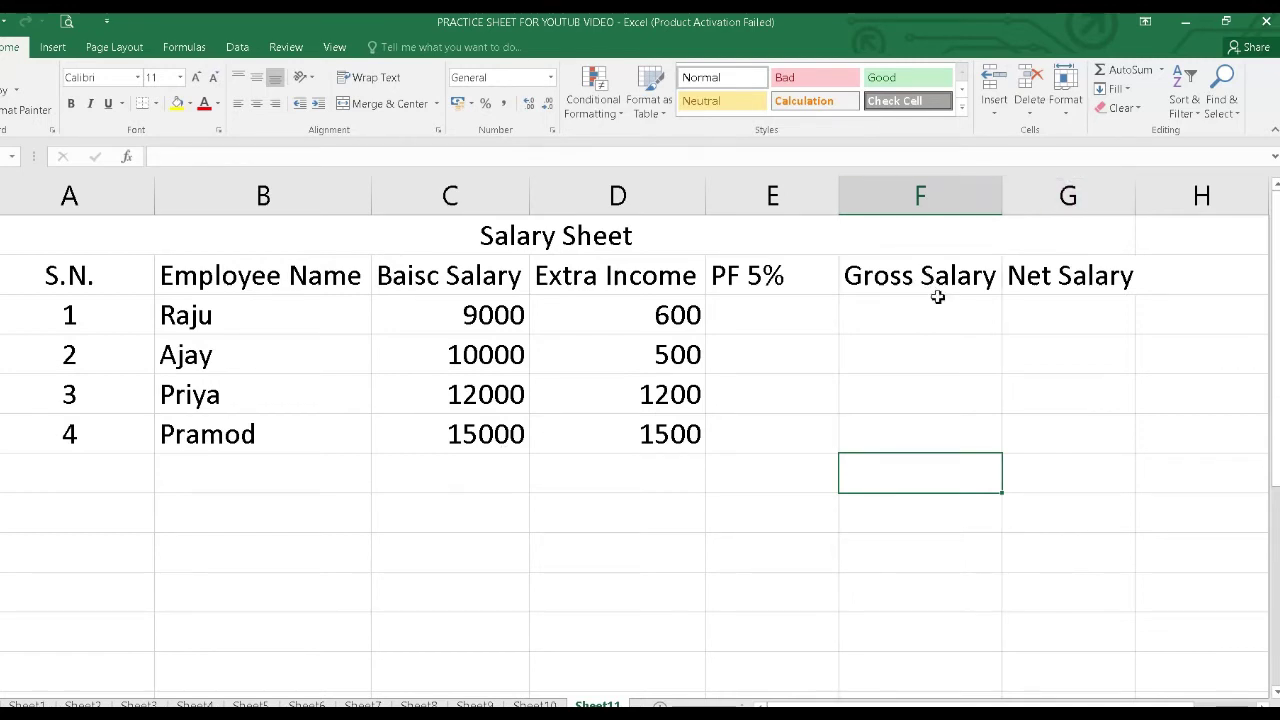
left_click(760, 462)
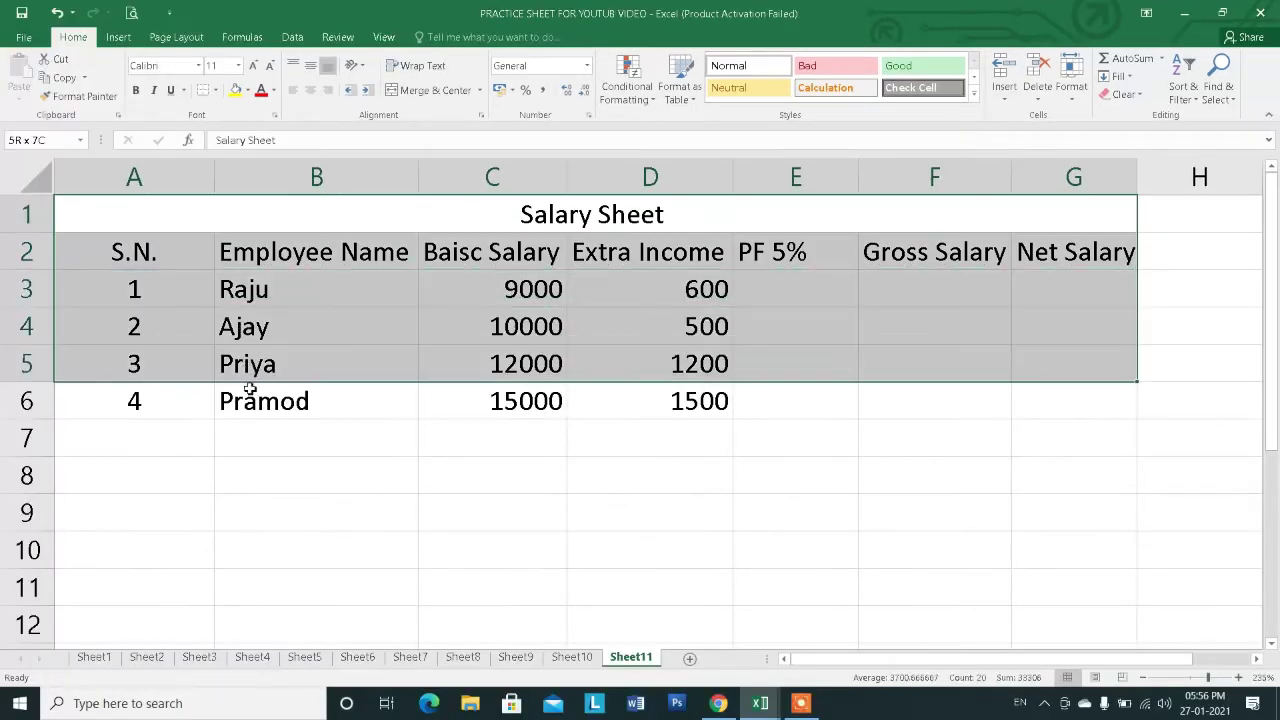
Autofit column A to the width of its serial numbers.
left_click_drag(163, 234, 250, 405)
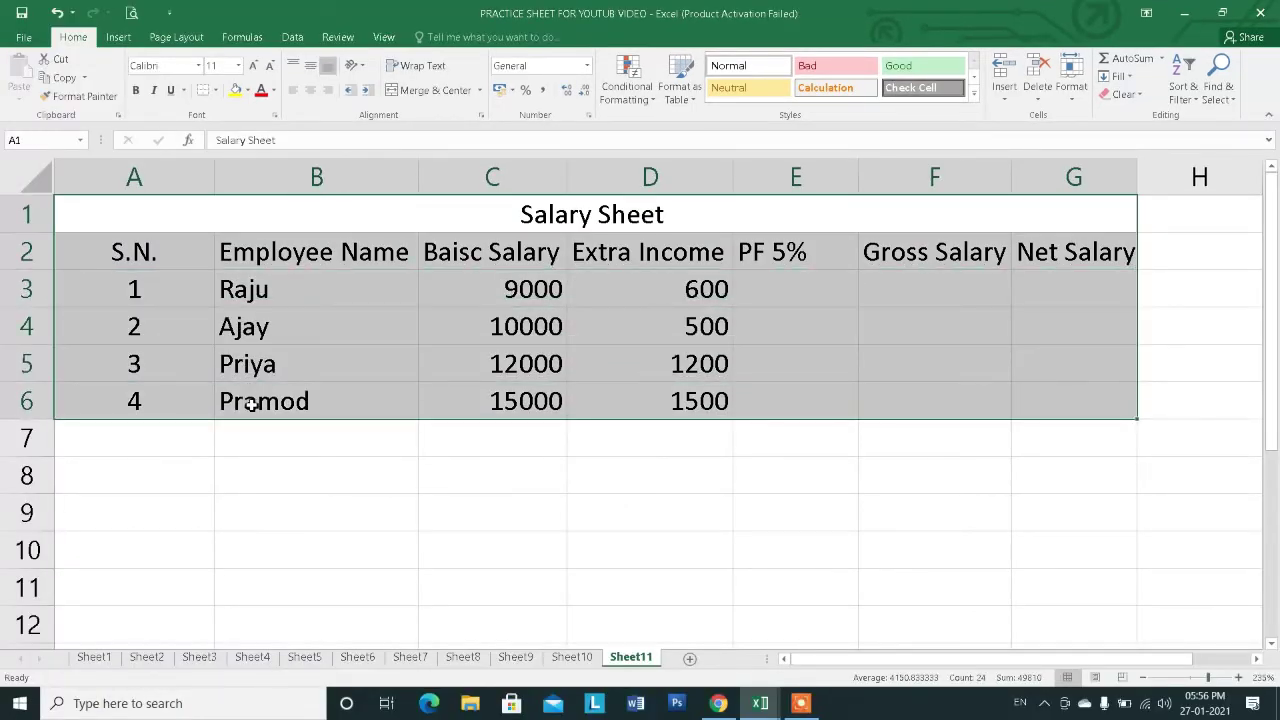
double_click(211, 176)
left_click(229, 353)
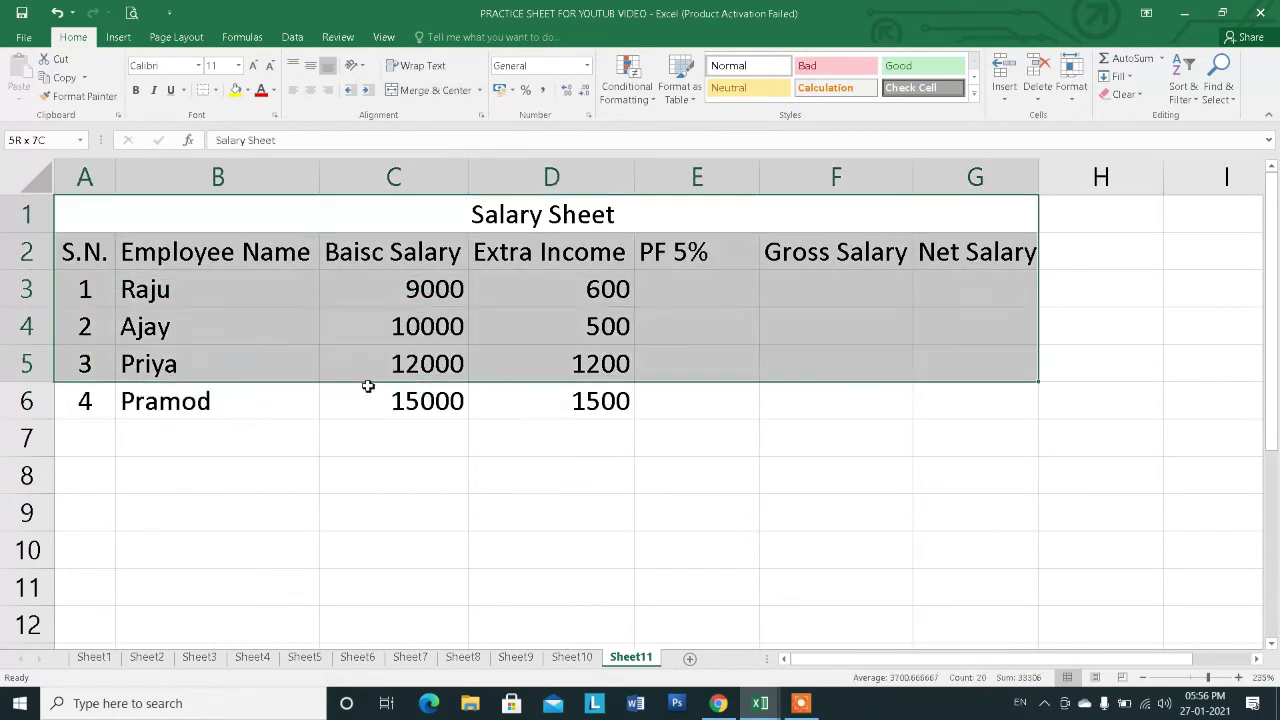
Apply All Borders to the whole table A1:G6.
left_click_drag(214, 211, 371, 405)
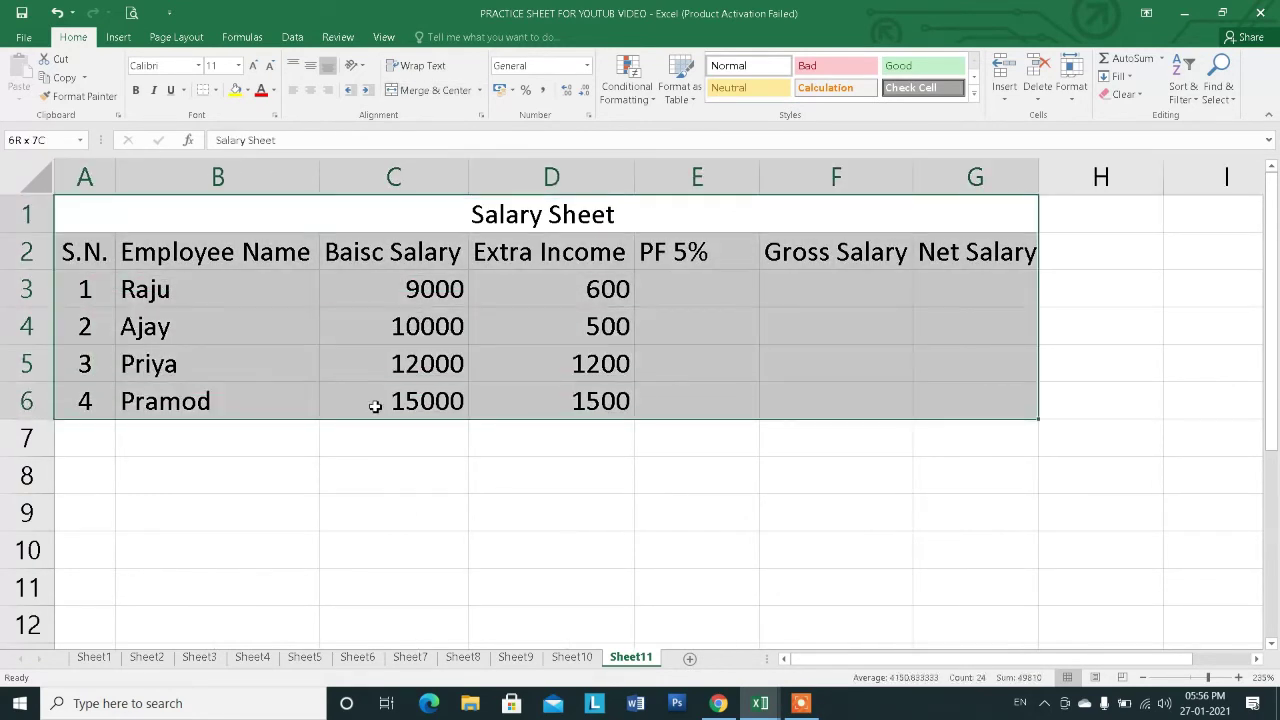
left_click(217, 90)
left_click(505, 430)
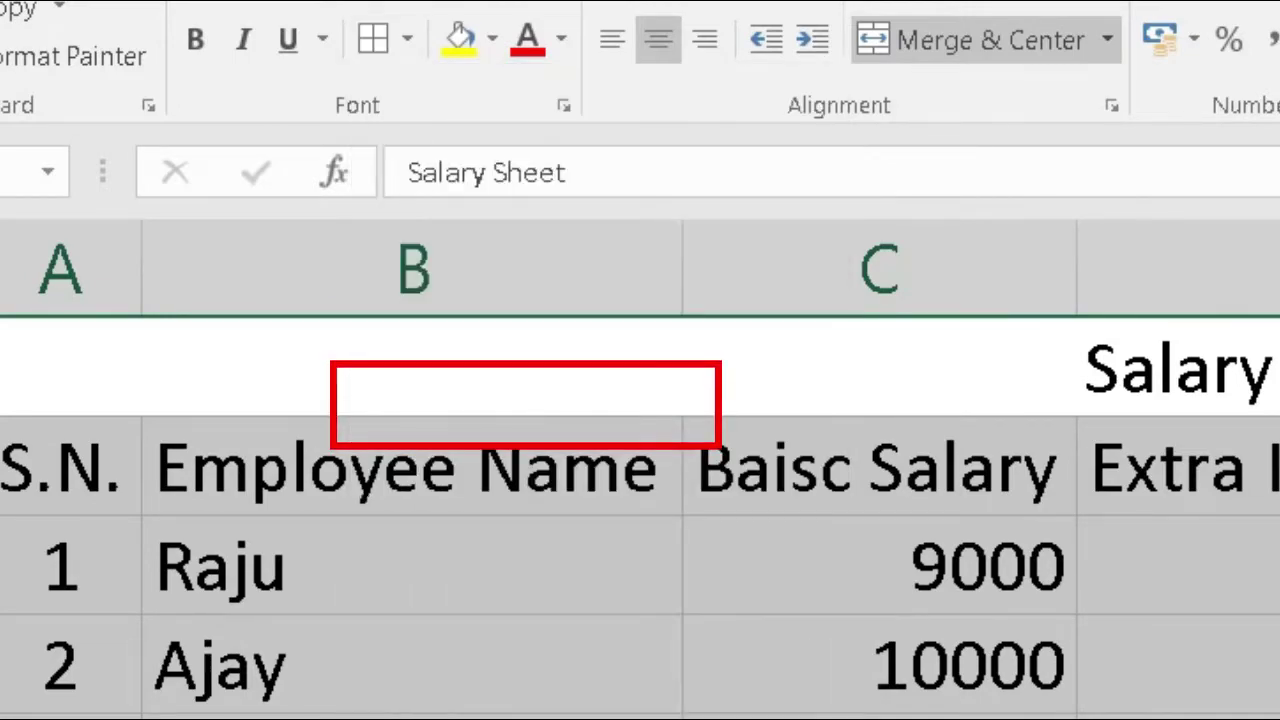
left_click(408, 478)
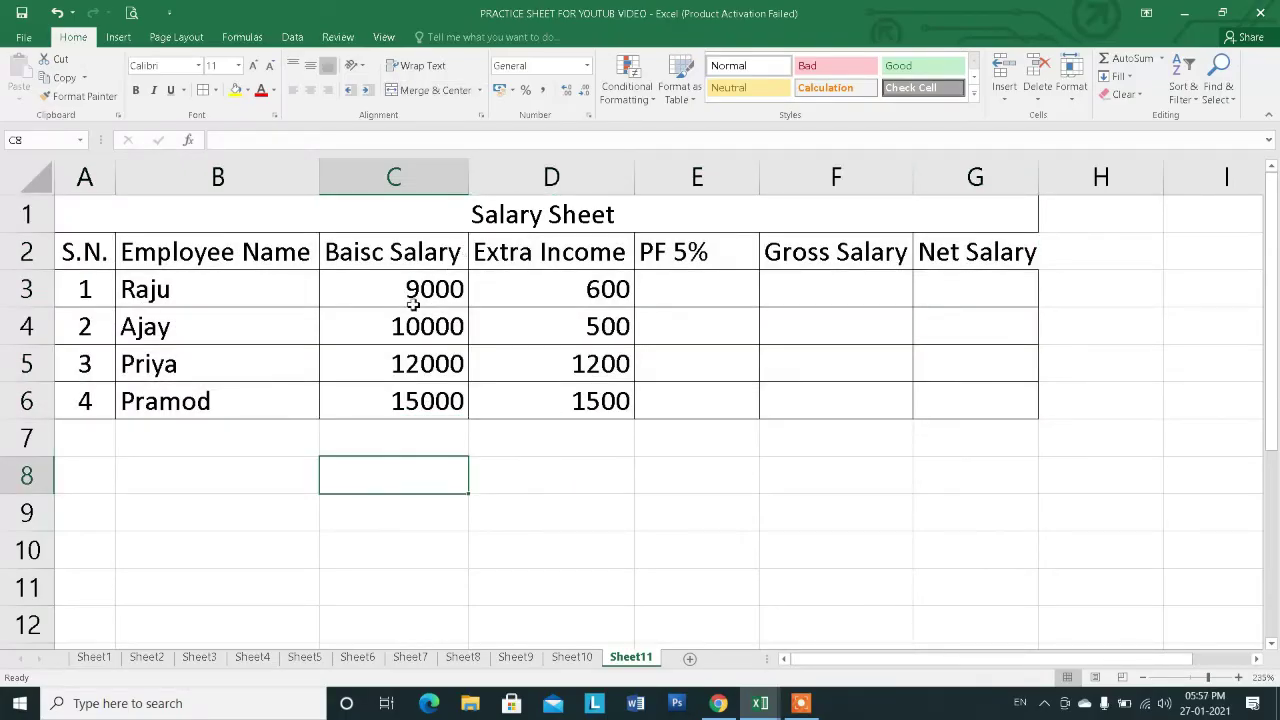
left_click_drag(413, 305, 497, 400)
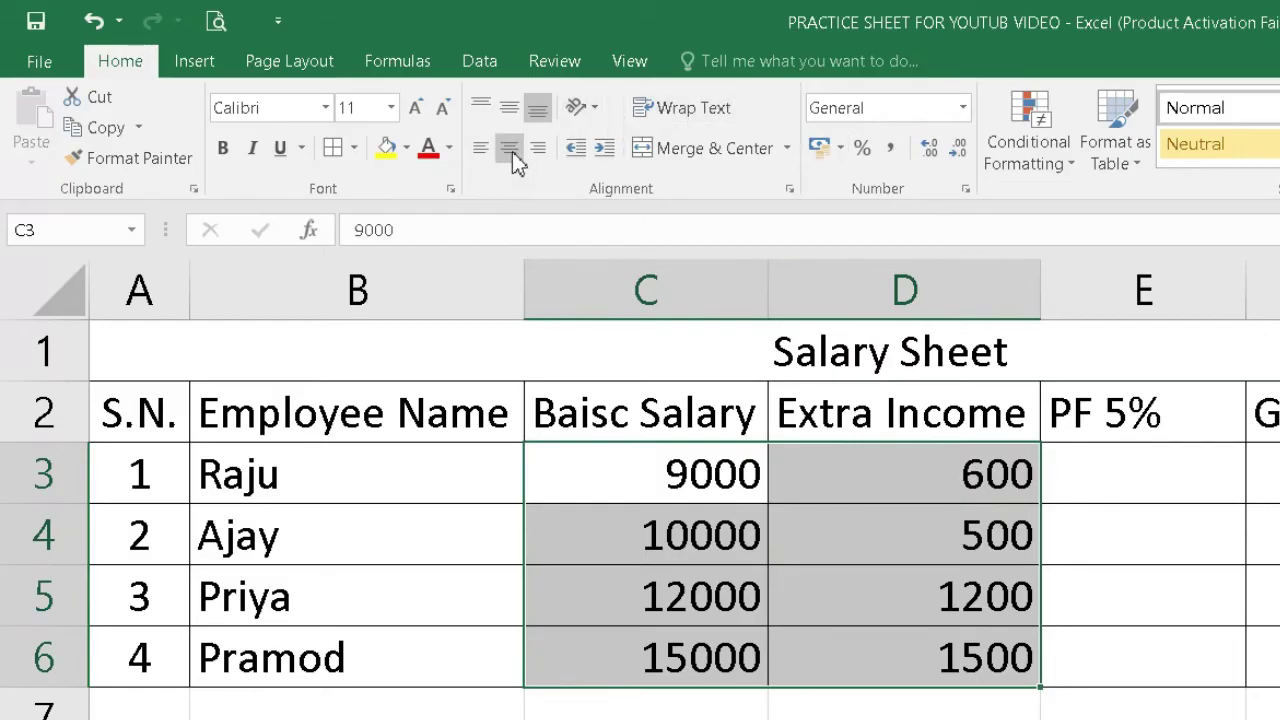
Centre the salary and income figures and the employee names in column B.
left_click(510, 150)
left_click(754, 634)
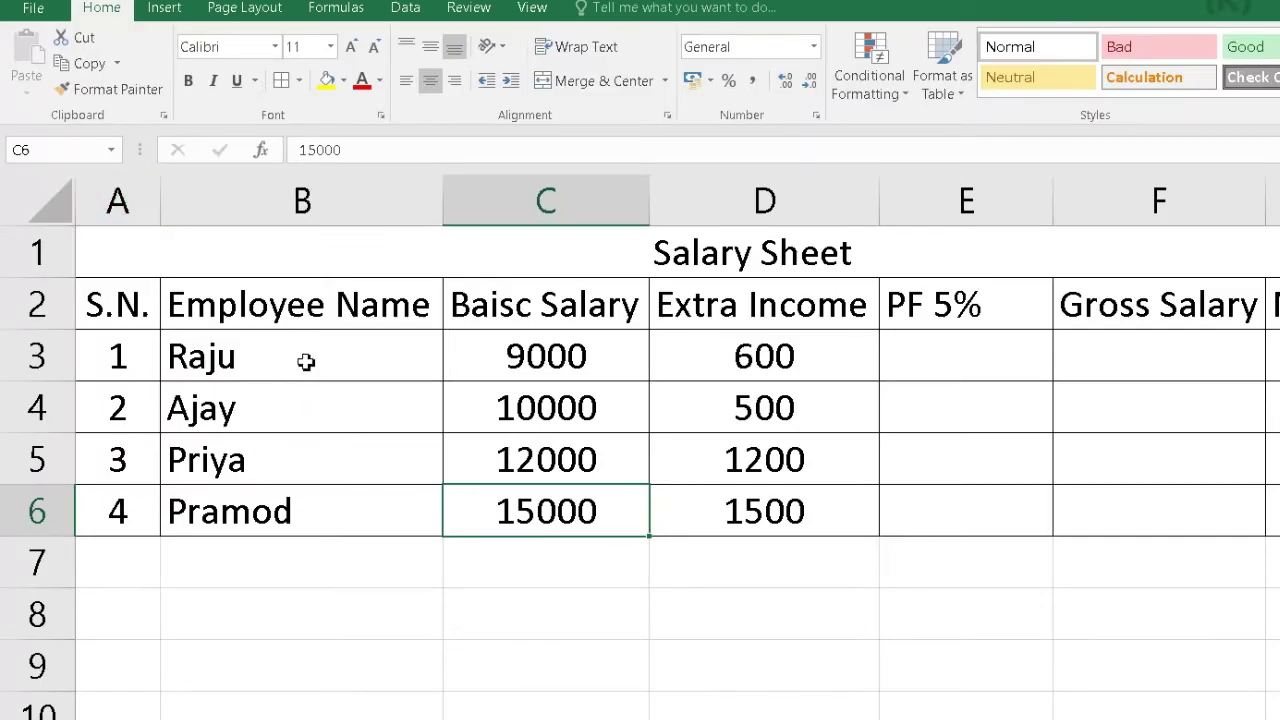
left_click_drag(305, 361, 330, 520)
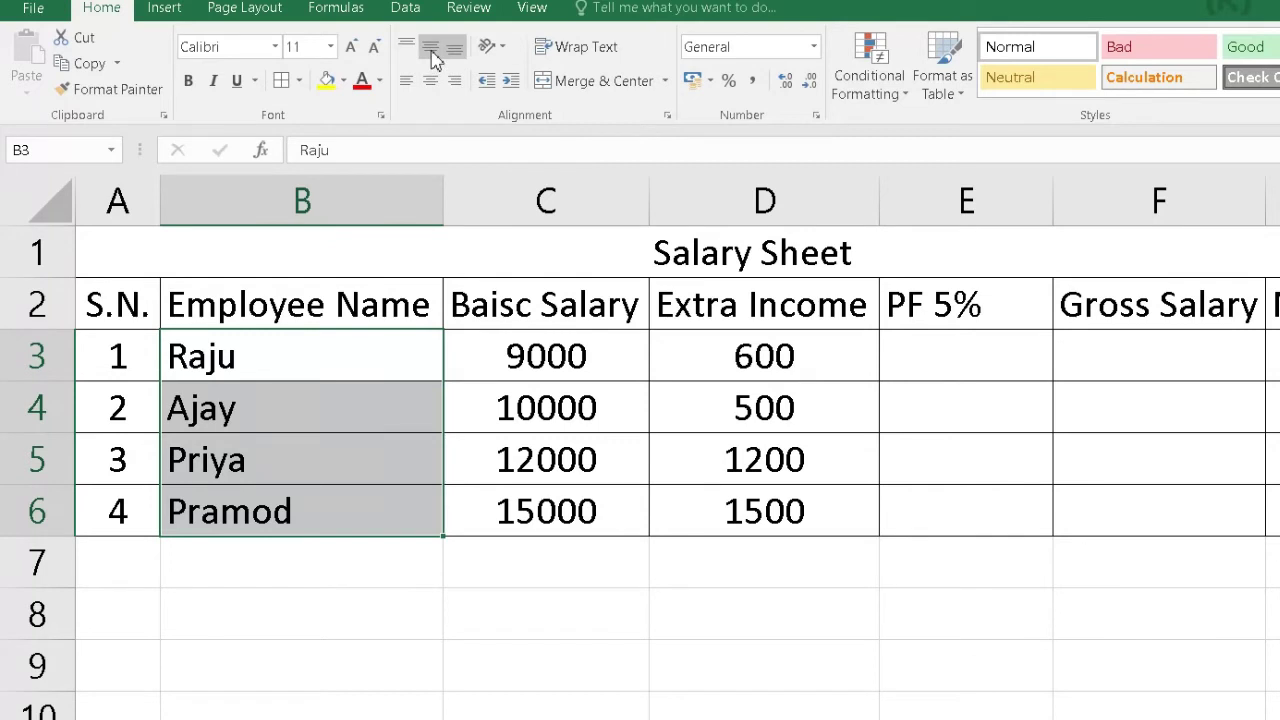
left_click(430, 84)
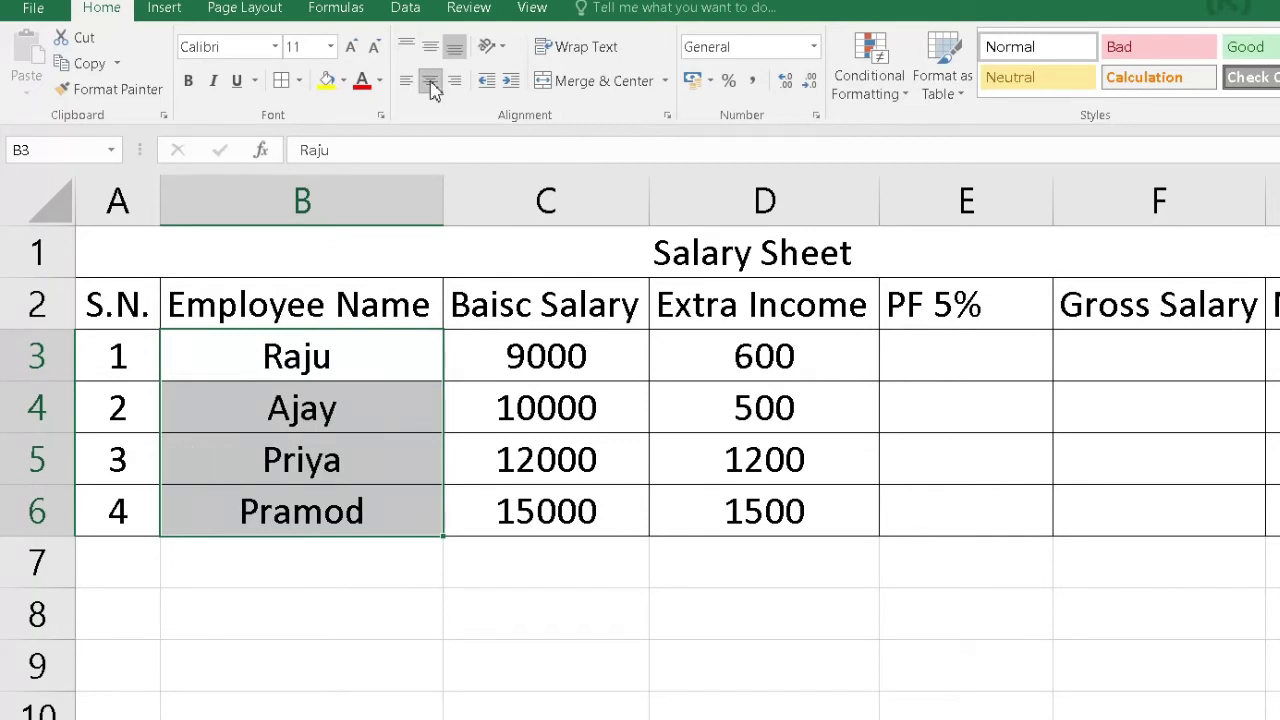
left_click(370, 467)
Narrow column B to 11.44, then wrap and centre the Employee Name header.
double_click(330, 297)
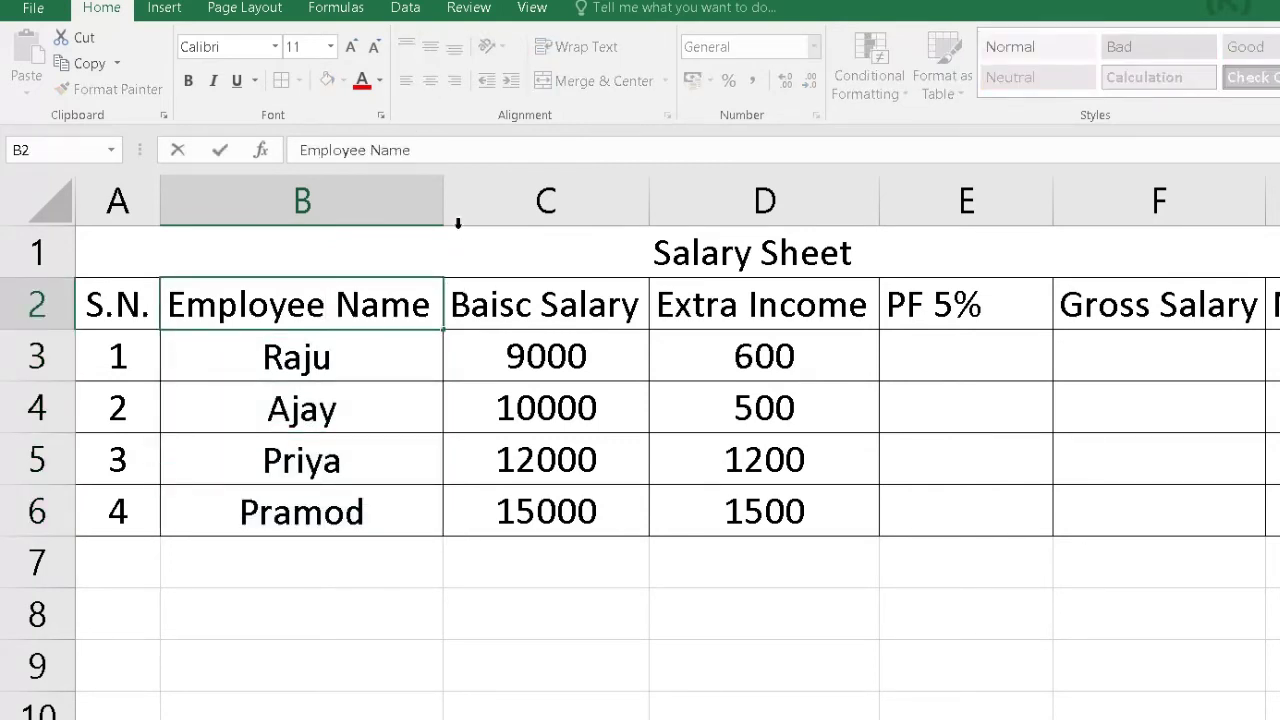
left_click(443, 200)
left_click(394, 400)
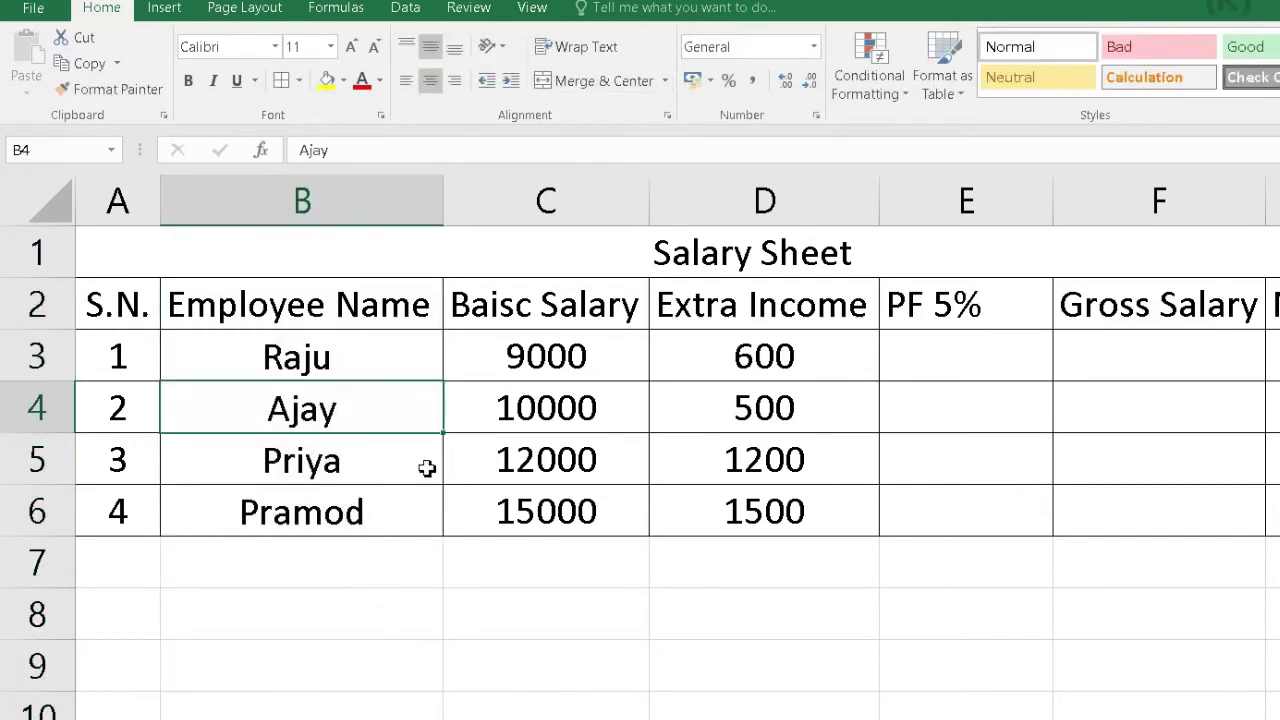
left_click(430, 304)
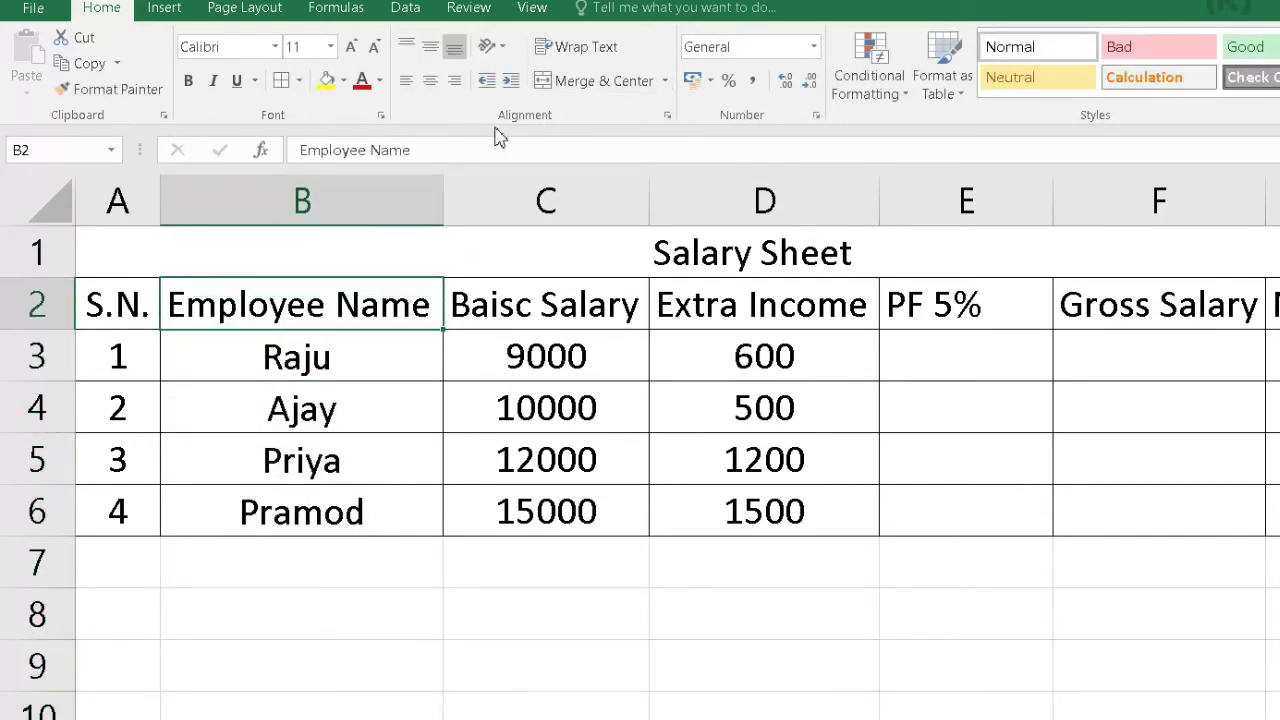
left_click_drag(443, 185, 342, 192)
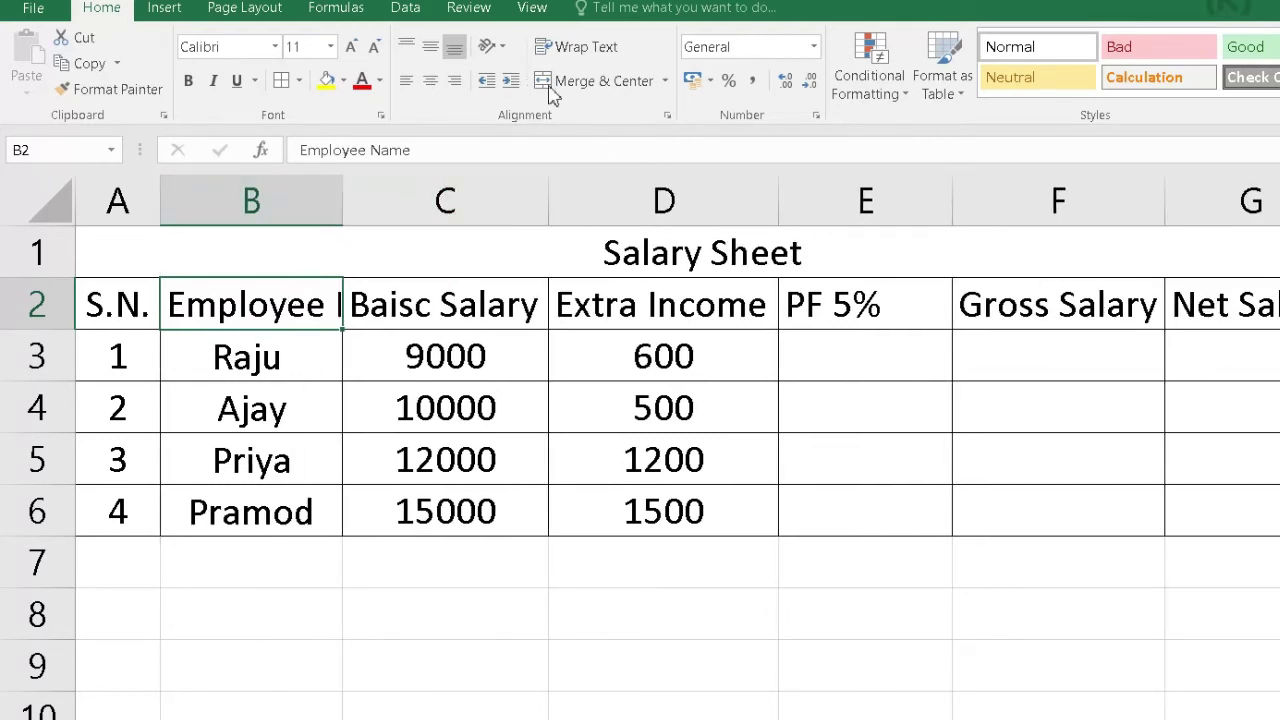
left_click(580, 46)
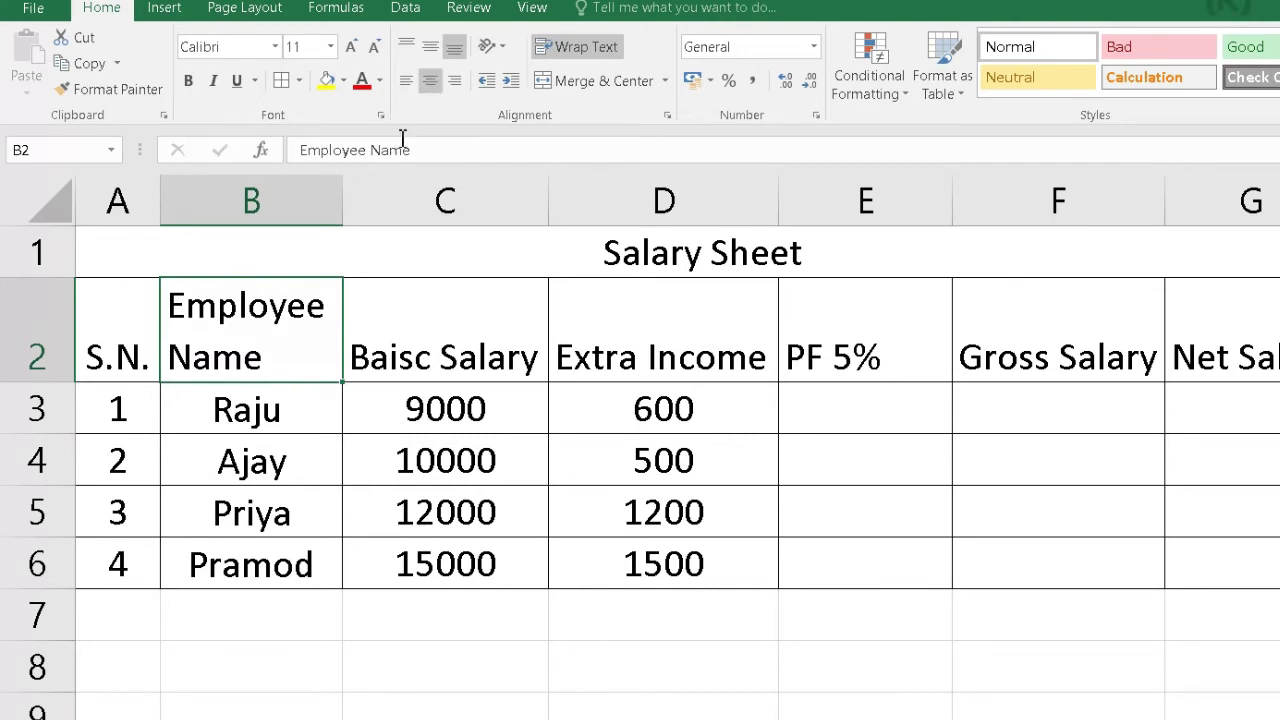
left_click(430, 80)
Narrow column C to about 9.33 and wrap and centre the Baisc Salary header.
left_click(534, 342)
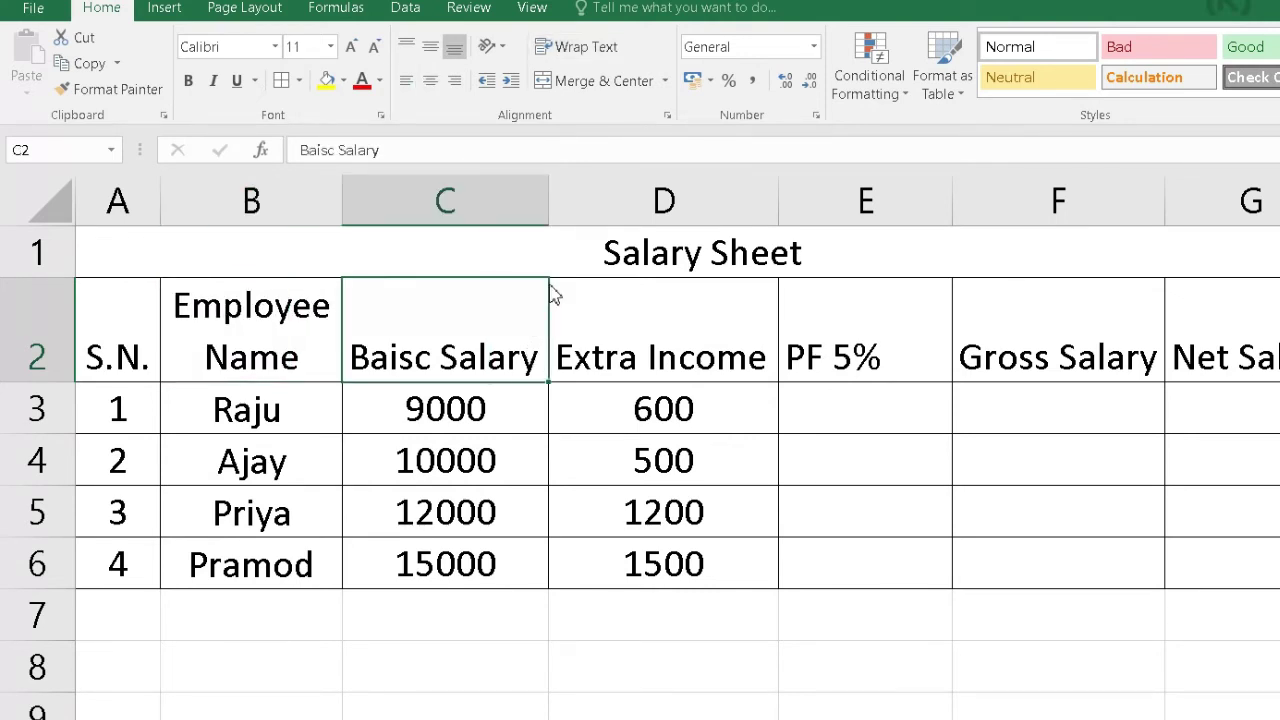
left_click_drag(549, 199, 515, 199)
left_click(548, 56)
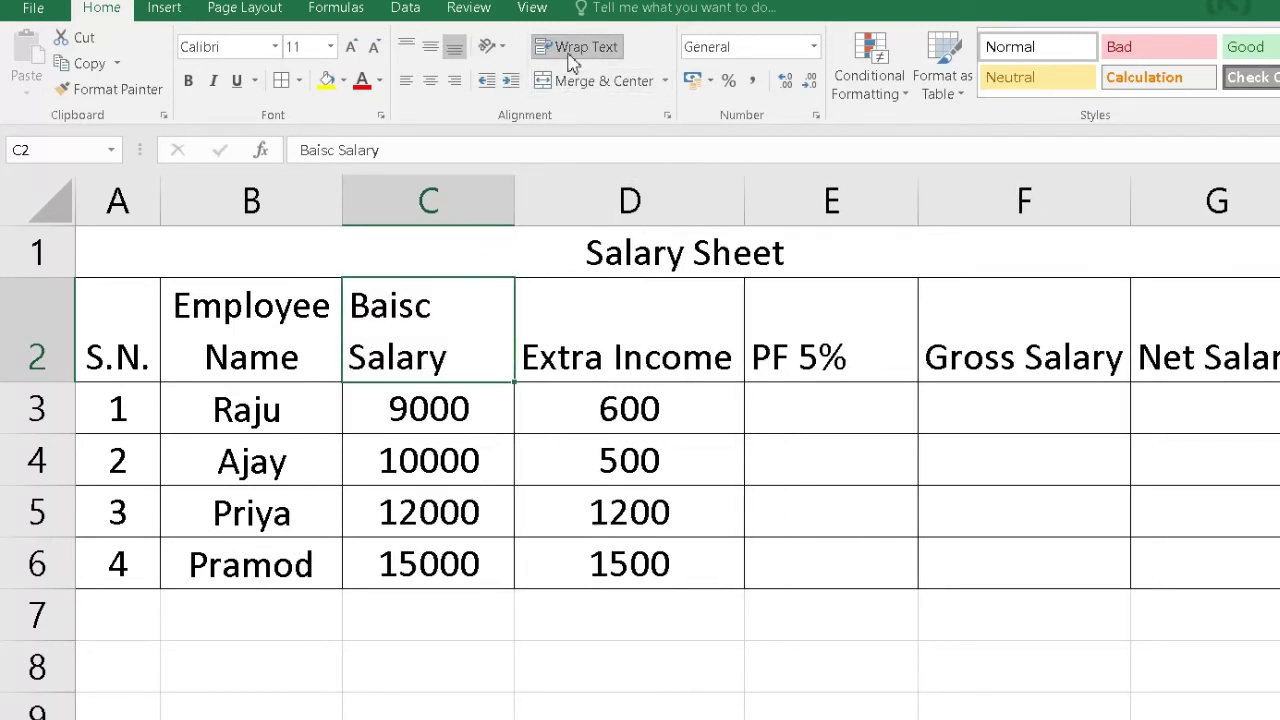
left_click(566, 50)
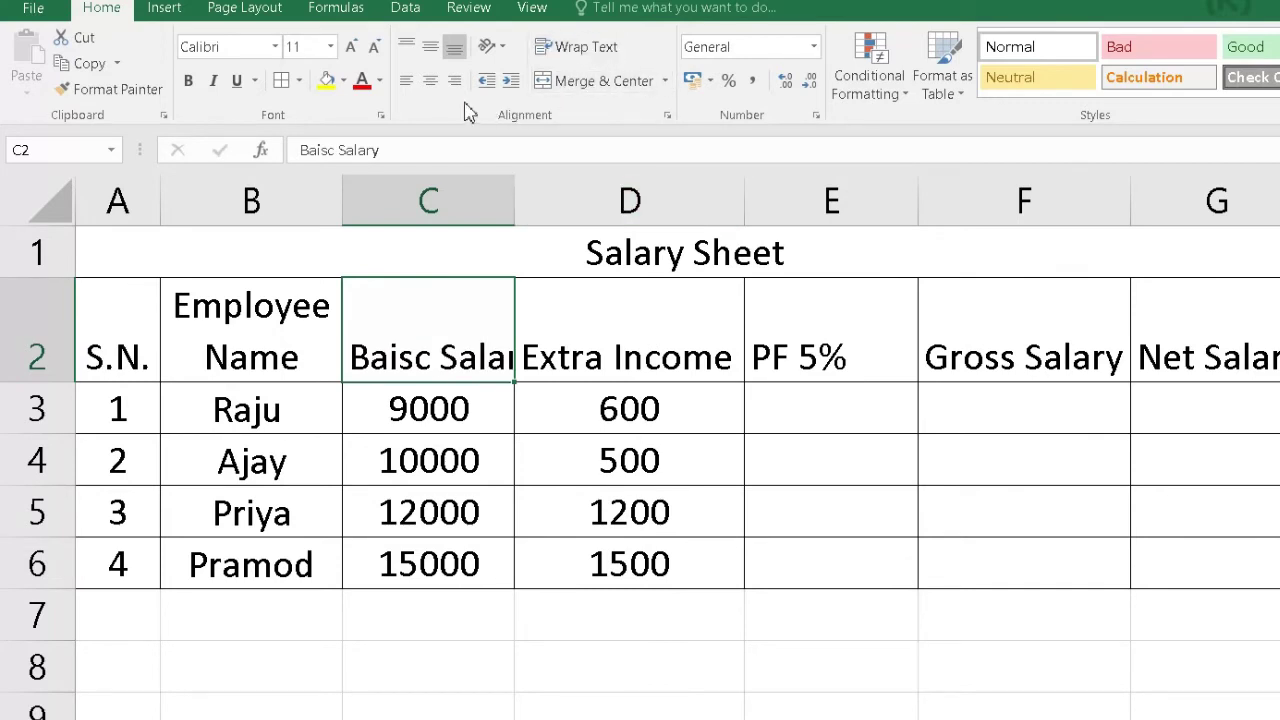
left_click(431, 82)
left_click(570, 46)
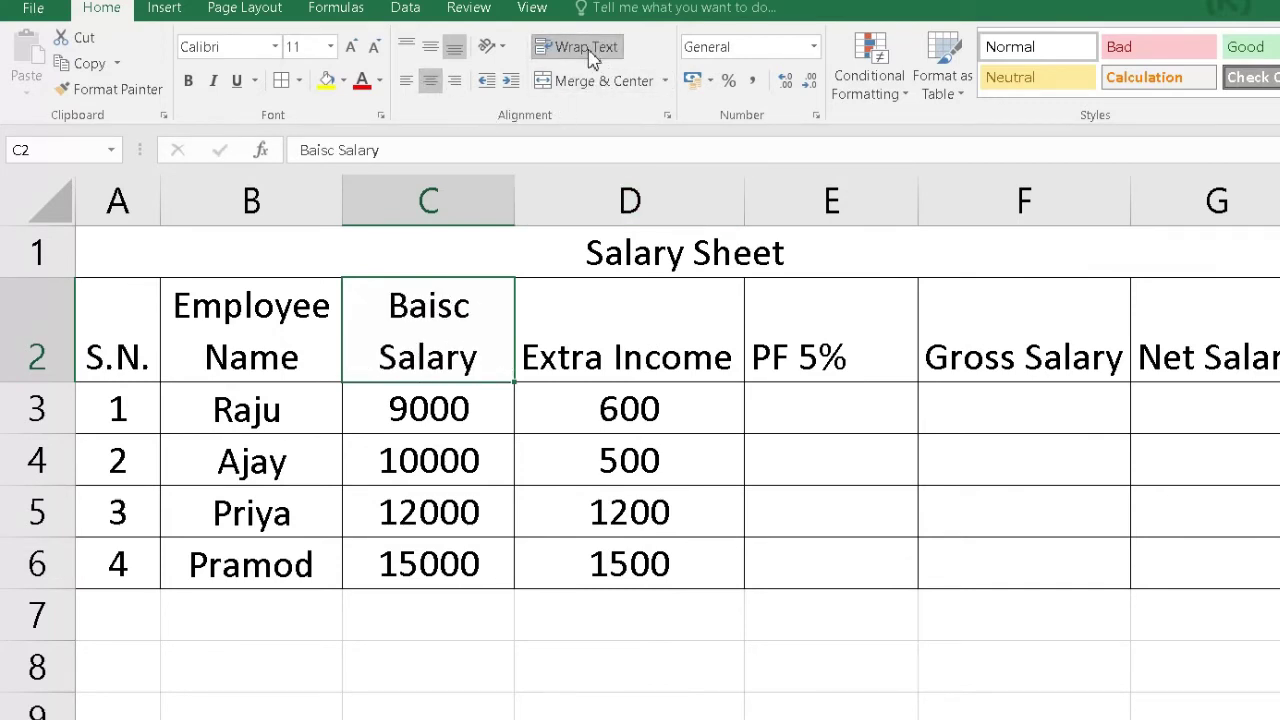
Wrap and centre Extra Income in narrowed column D; centre PF 5% and narrow column E to about 6.56.
left_click(636, 335)
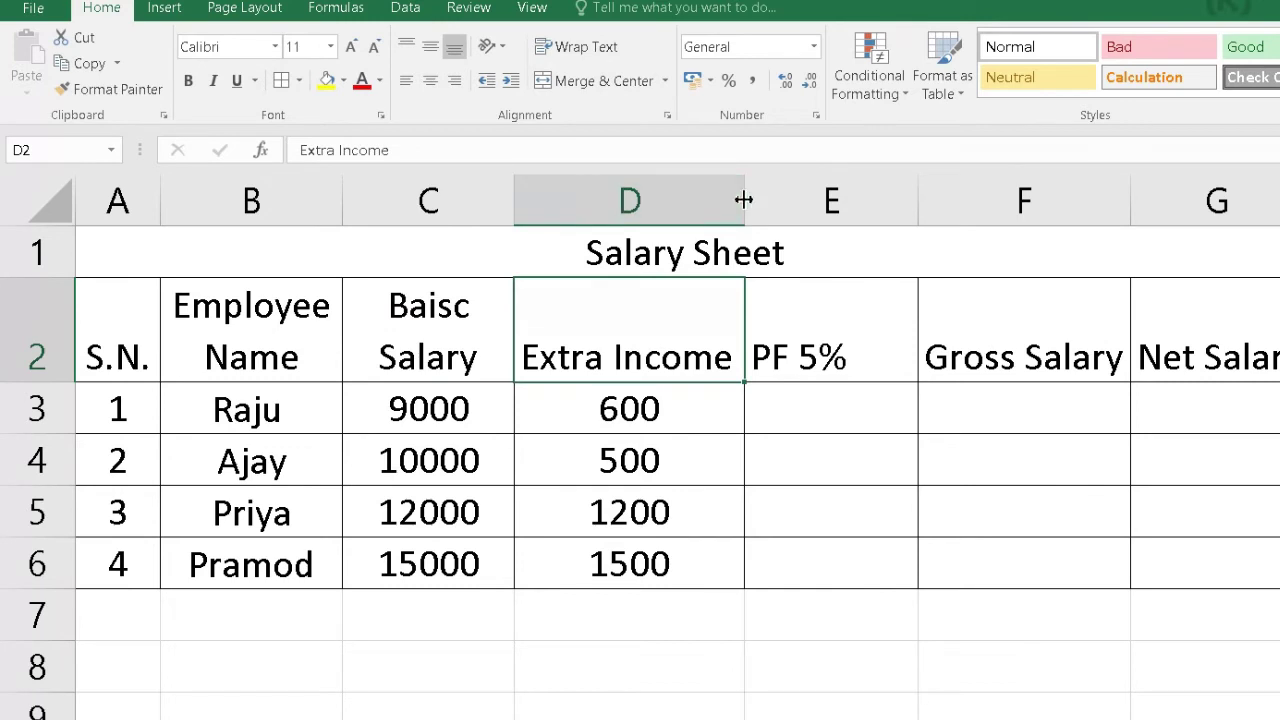
left_click_drag(744, 194, 706, 183)
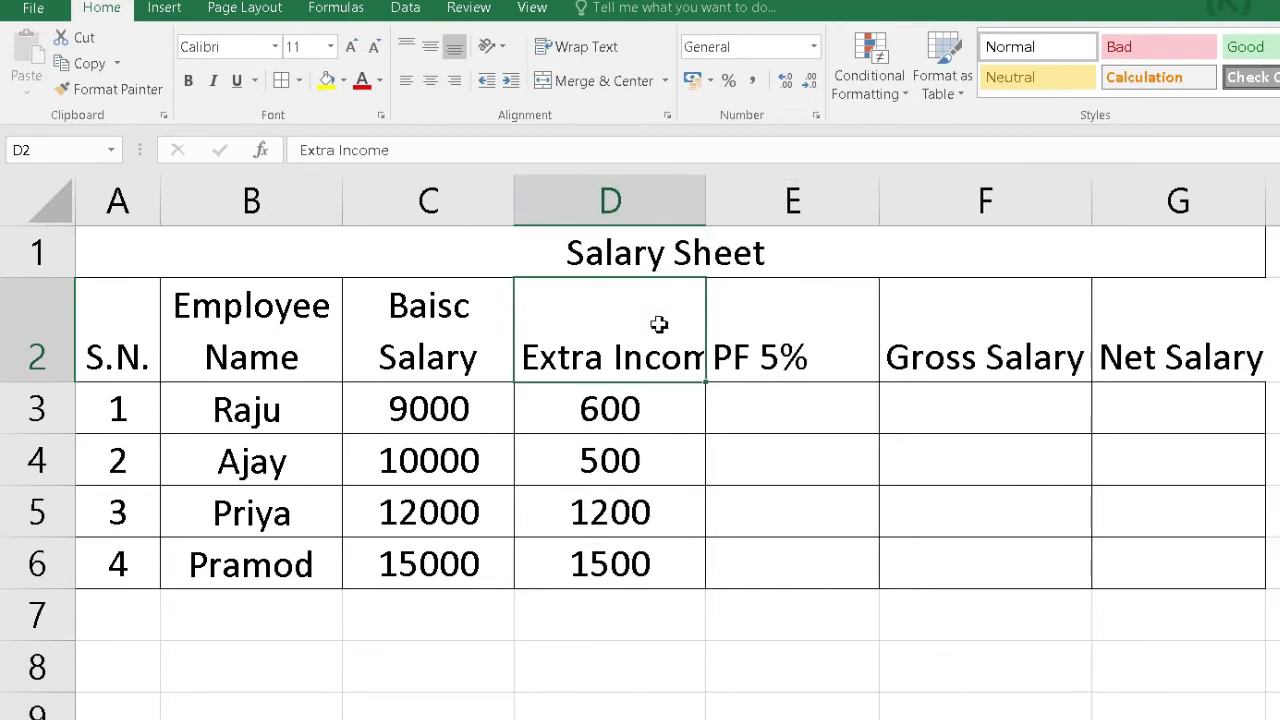
left_click(598, 47)
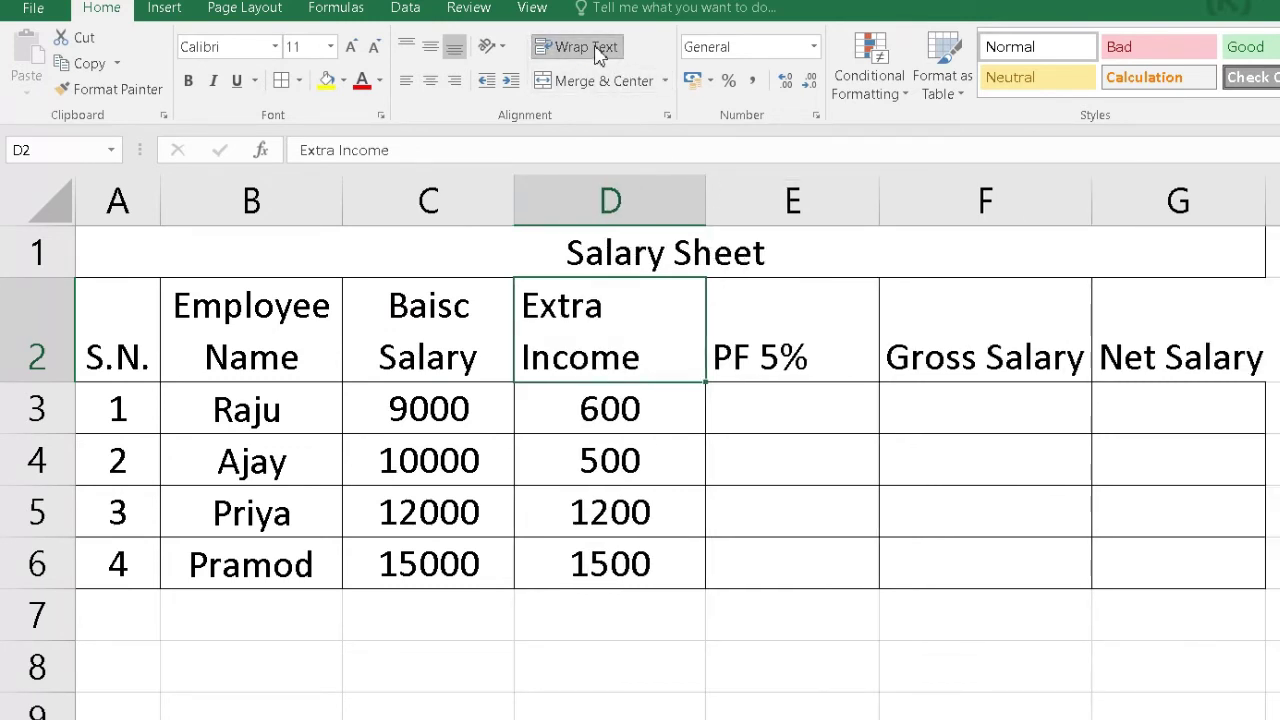
left_click(430, 80)
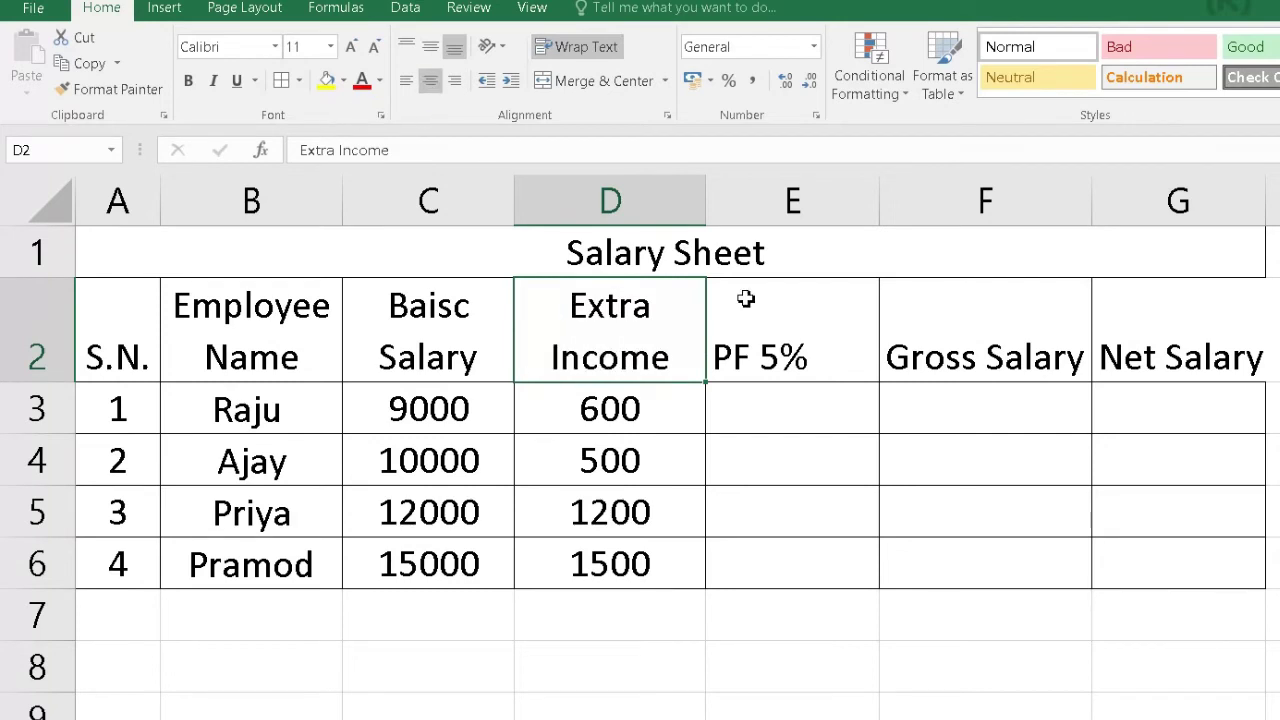
left_click(846, 321)
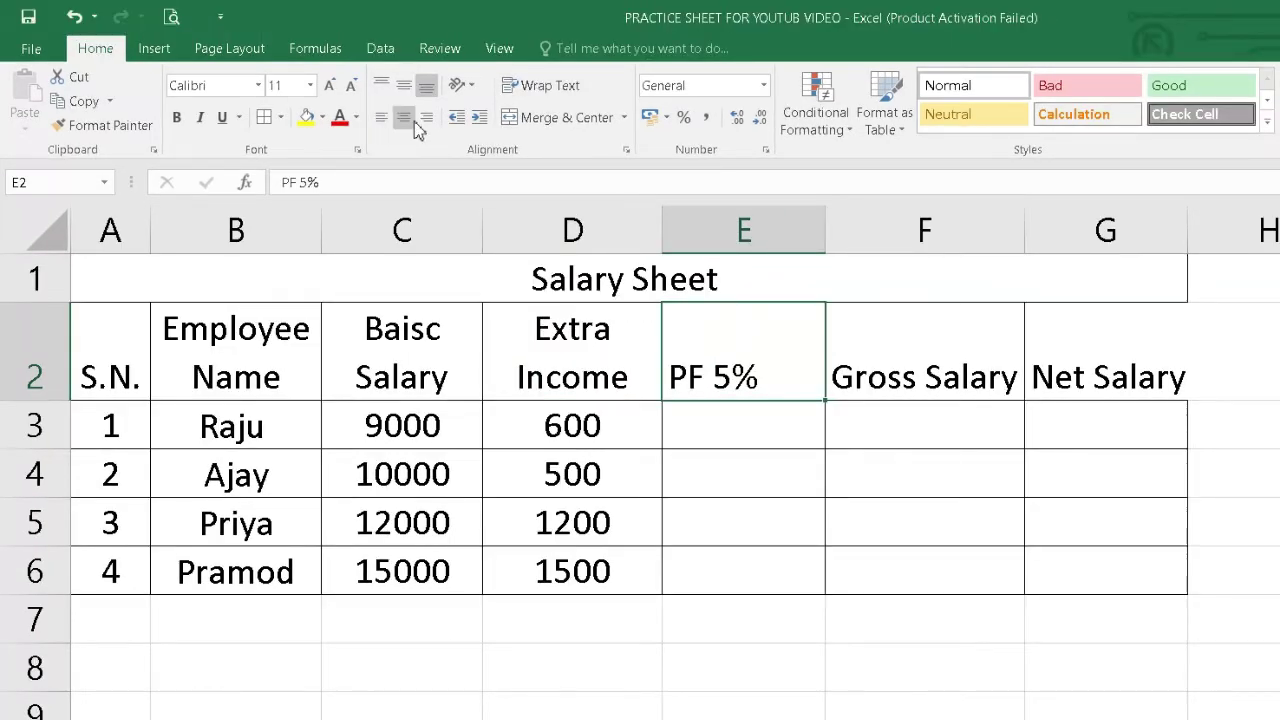
left_click(403, 117)
left_click_drag(825, 232, 794, 231)
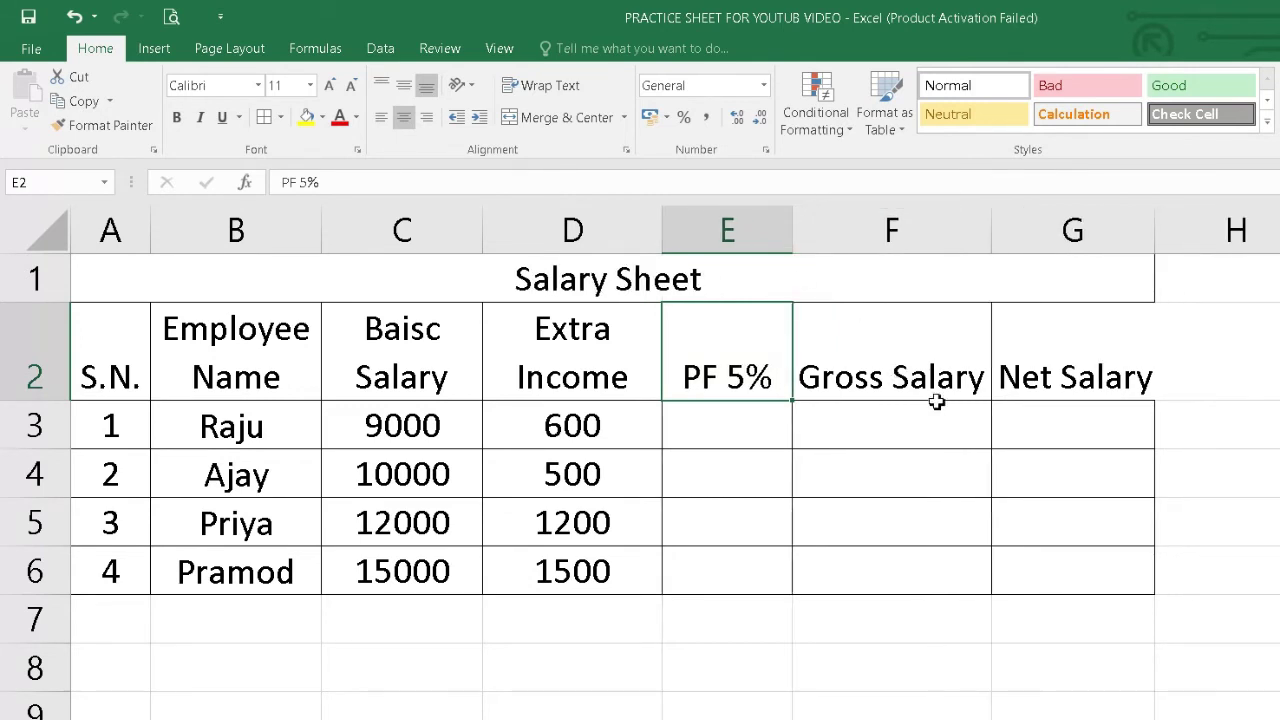
Narrow columns F and G, wrapping and centring the Gross Salary and Net Salary headers.
left_click(949, 343)
left_click_drag(990, 228, 922, 230)
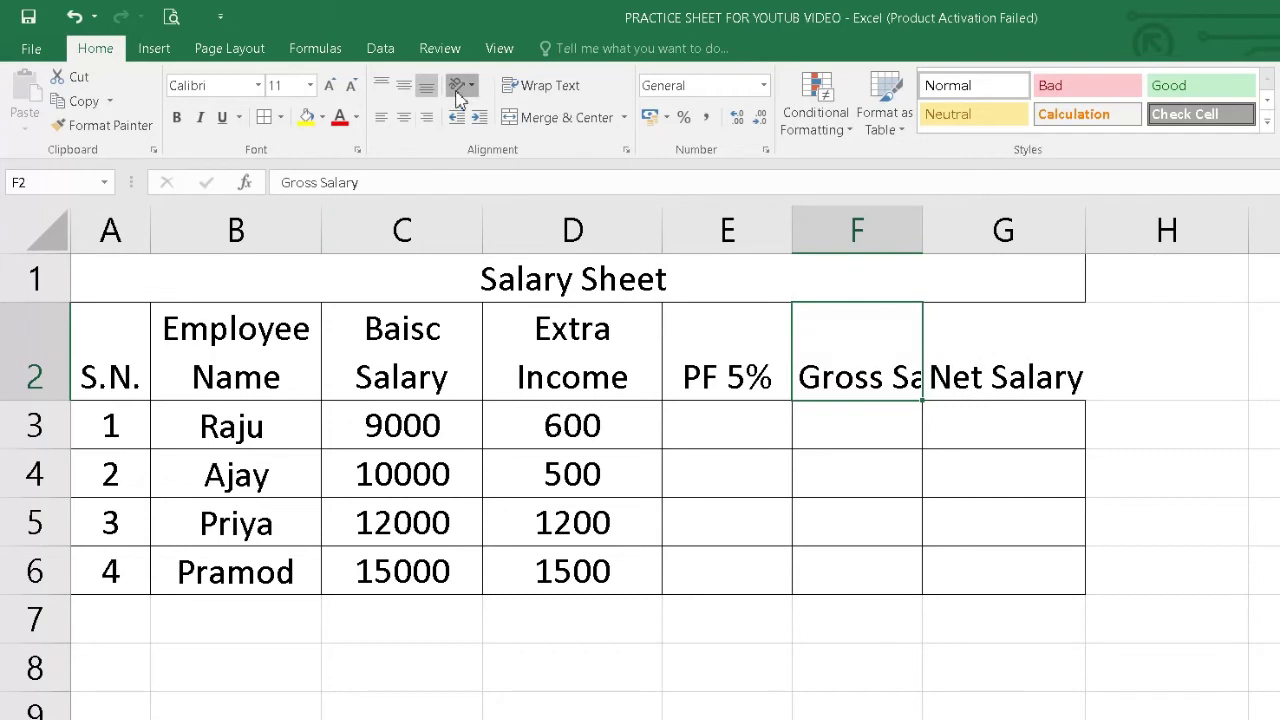
left_click(540, 85)
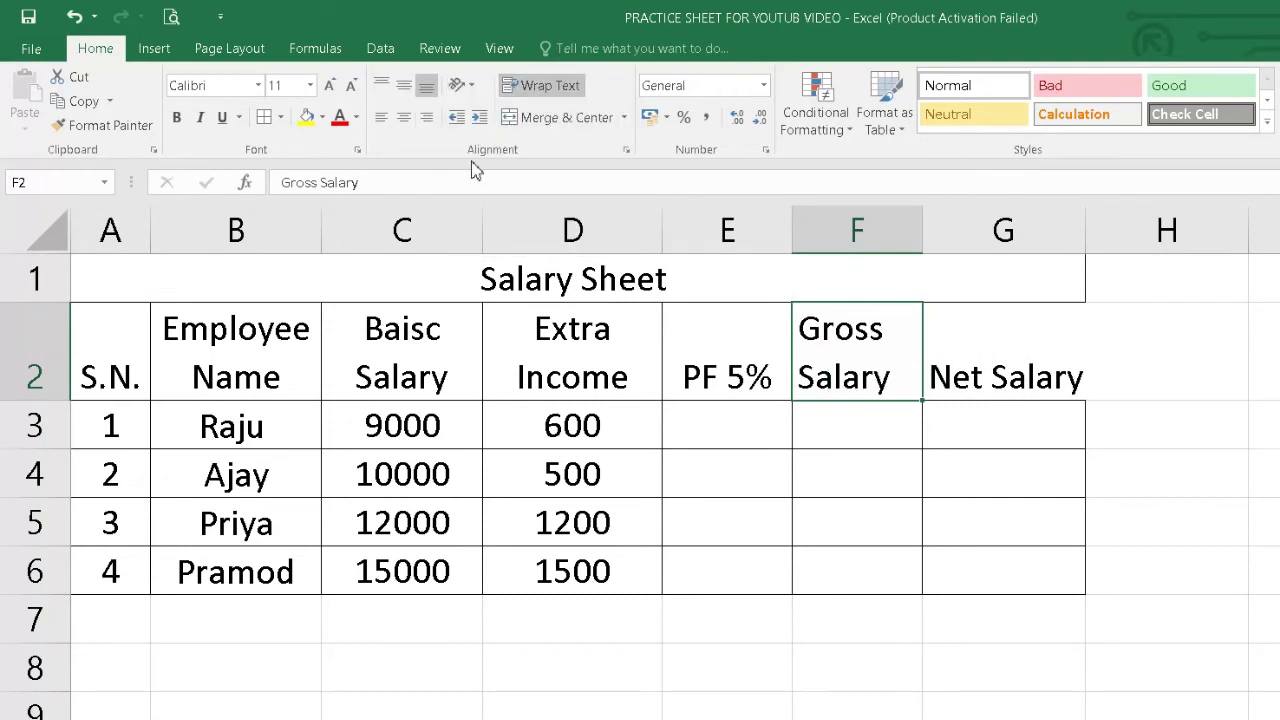
left_click(403, 117)
left_click(1025, 363)
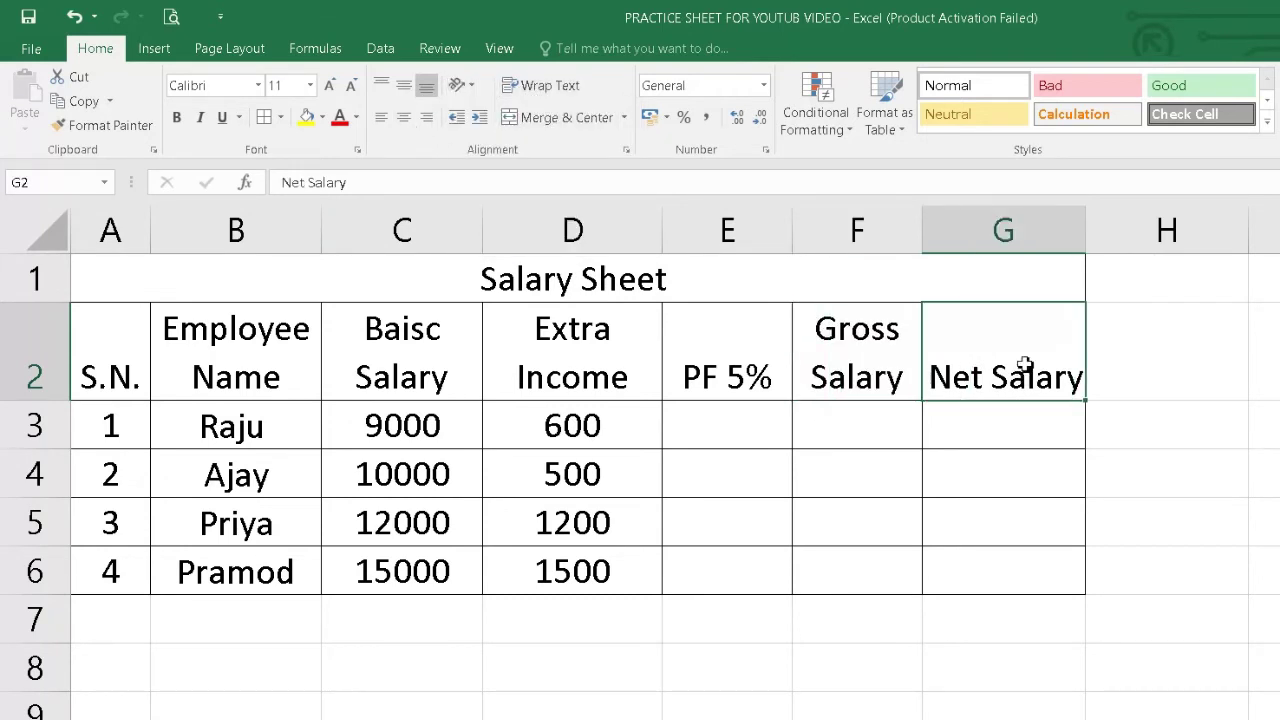
left_click_drag(1087, 217, 1054, 217)
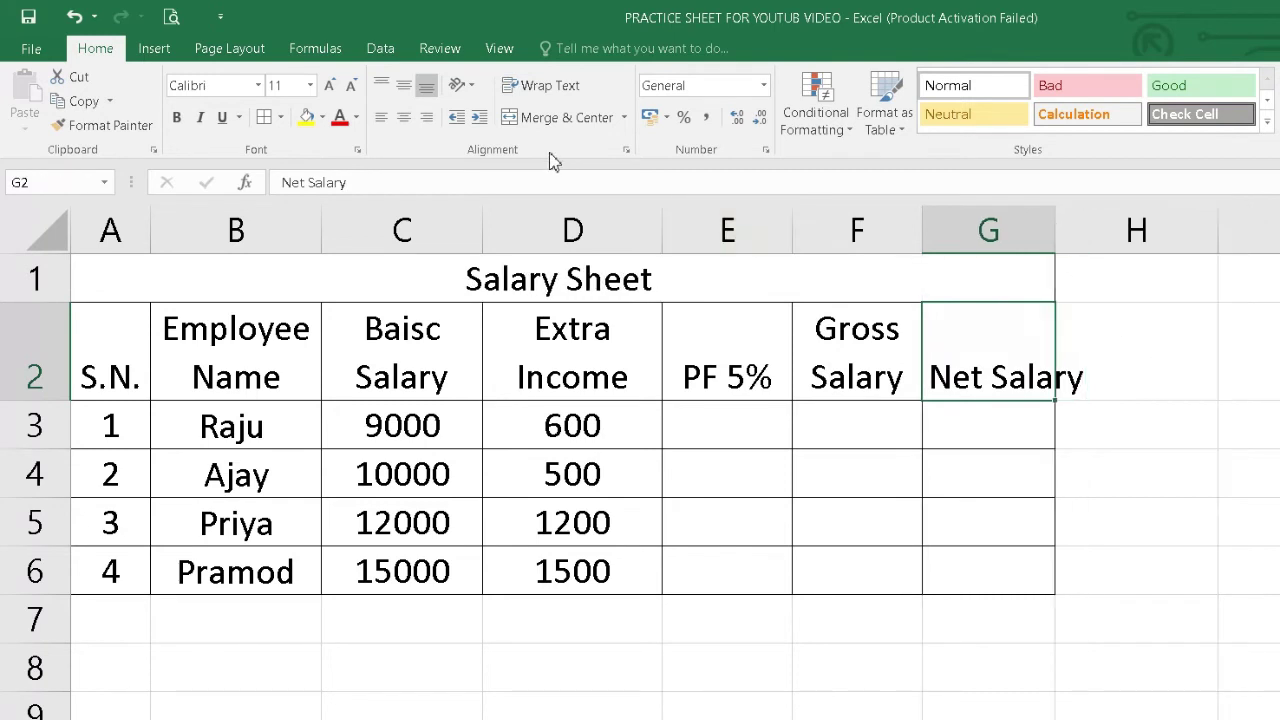
left_click(555, 86)
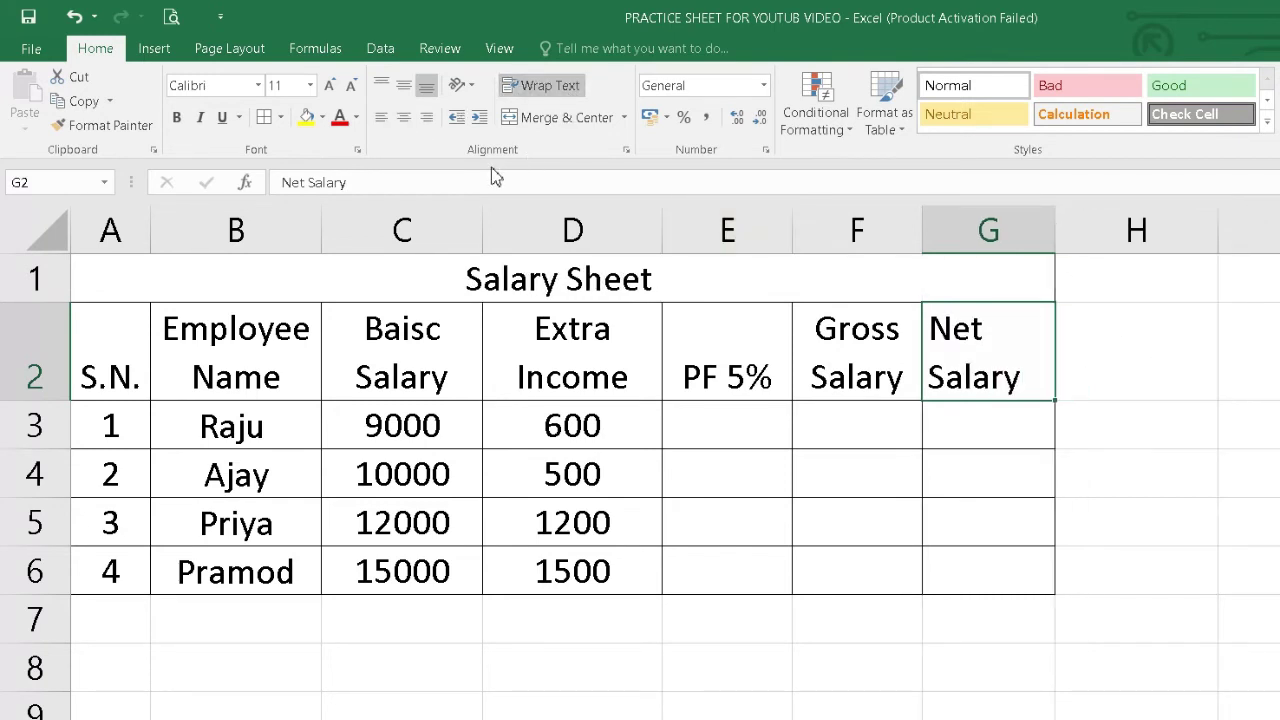
left_click(403, 117)
left_click(803, 465)
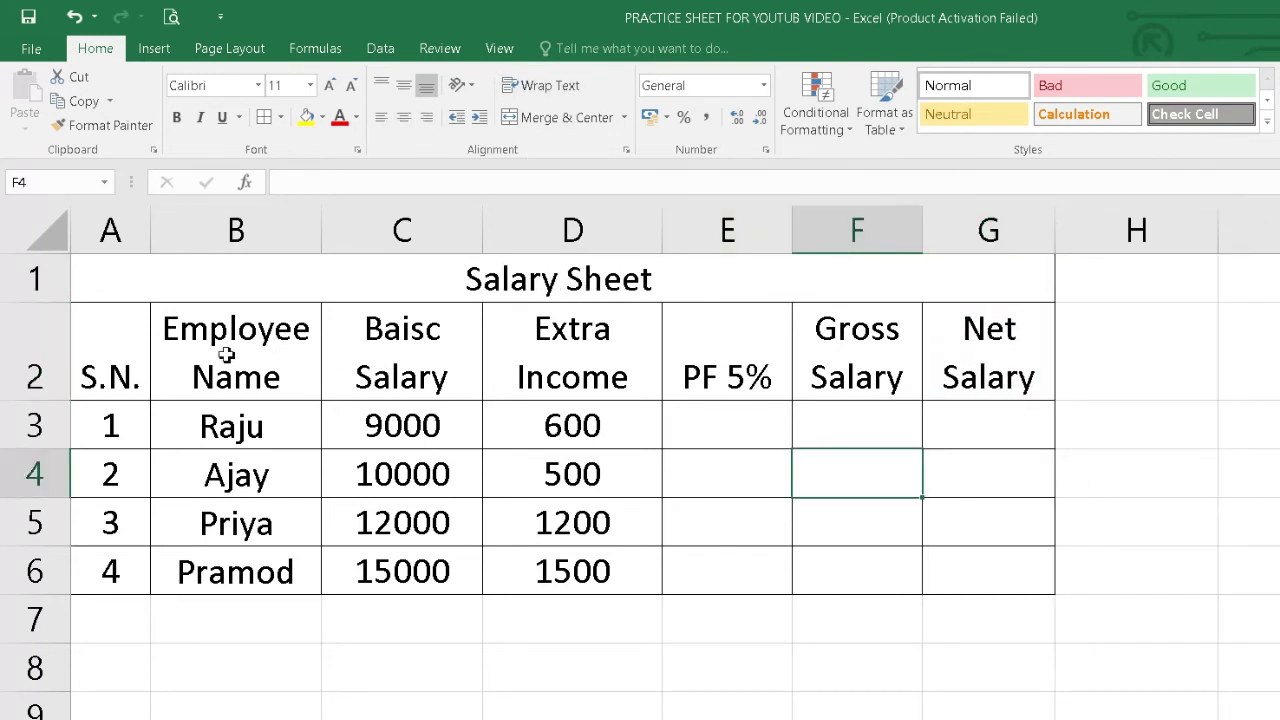
Bold the headers A2:G2 and vertically centre S.N. in A2.
left_click_drag(129, 348, 966, 330)
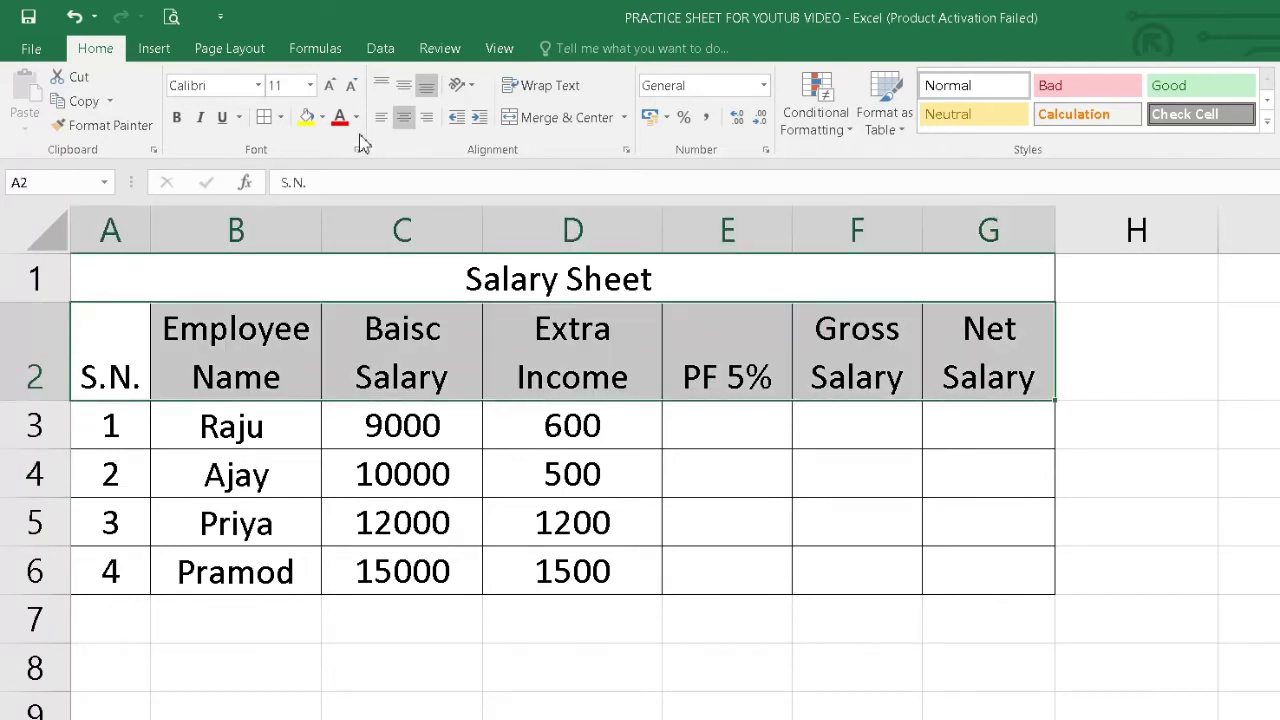
left_click(176, 117)
left_click(370, 417)
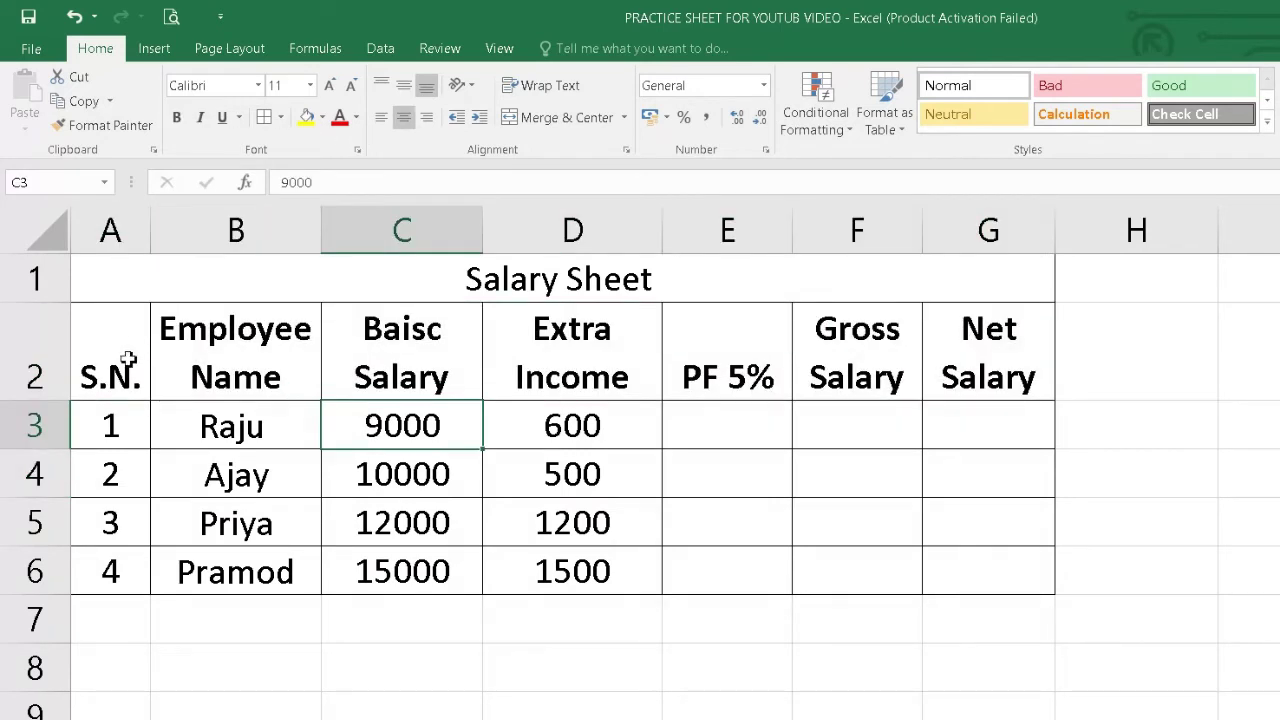
left_click(130, 358)
left_click(403, 85)
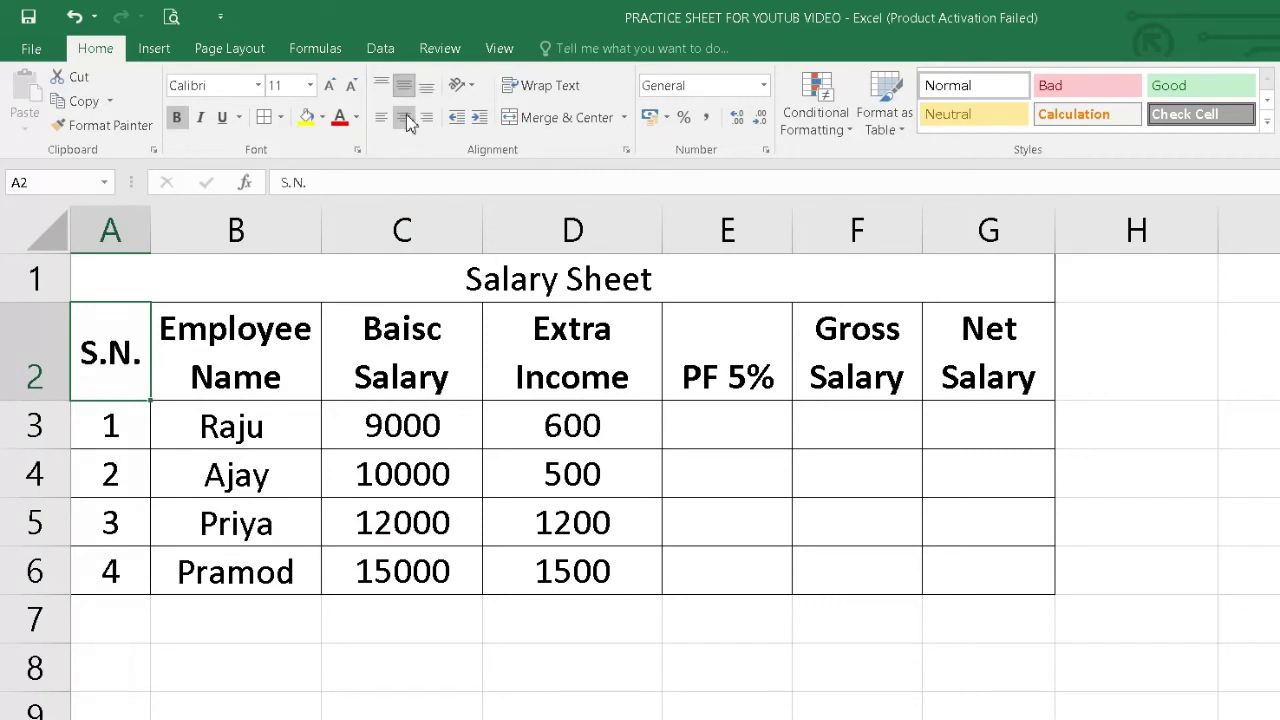
left_click(400, 425)
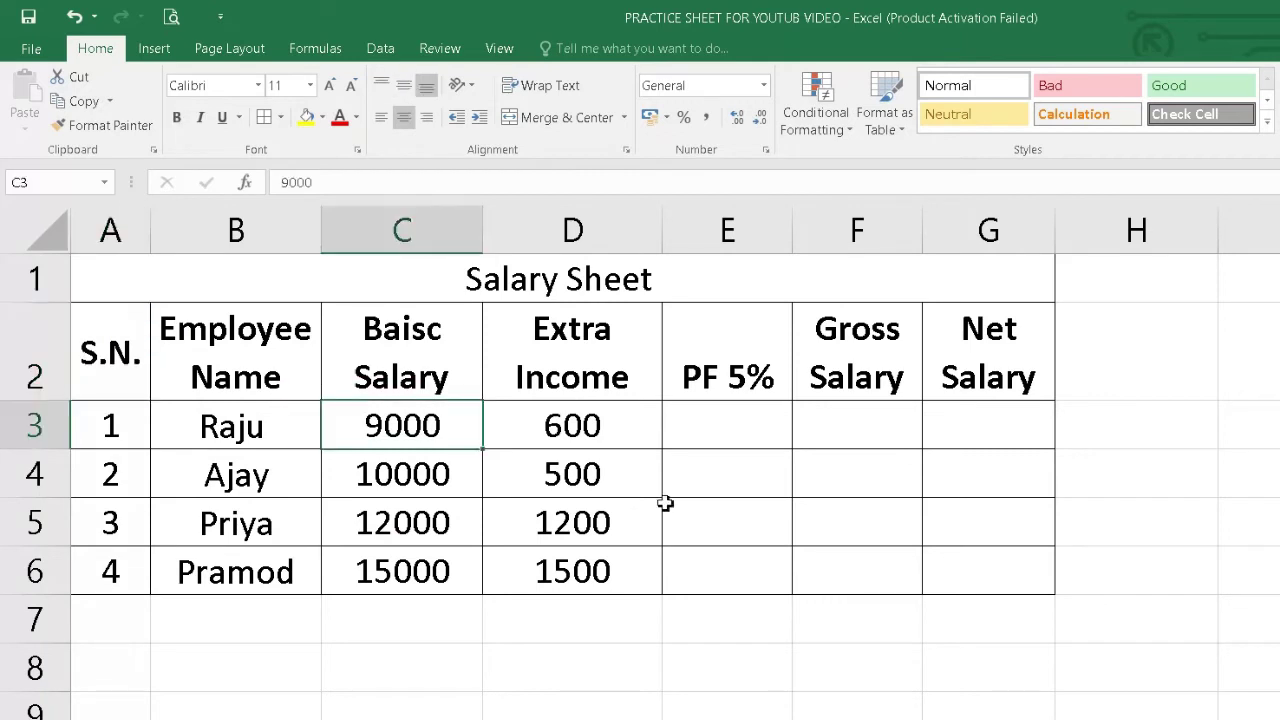
Make the merged Salary Sheet title bold.
left_click(455, 287)
left_click(176, 117)
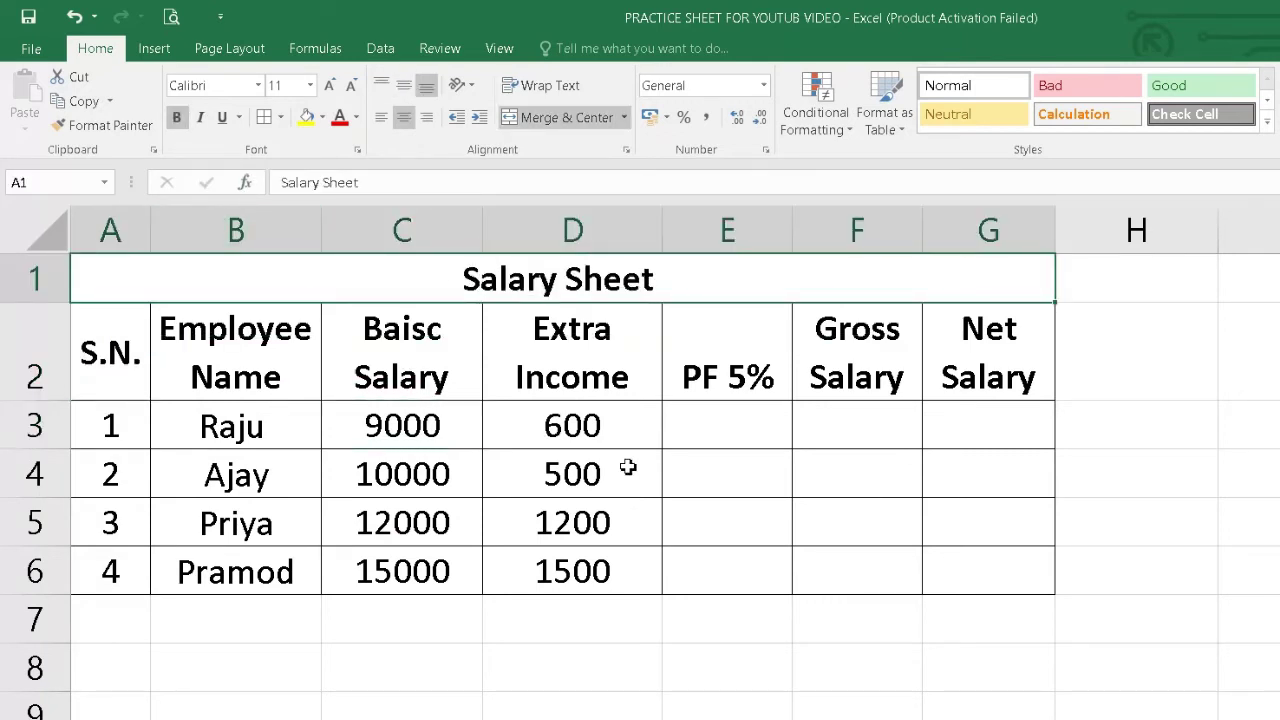
left_click(688, 505)
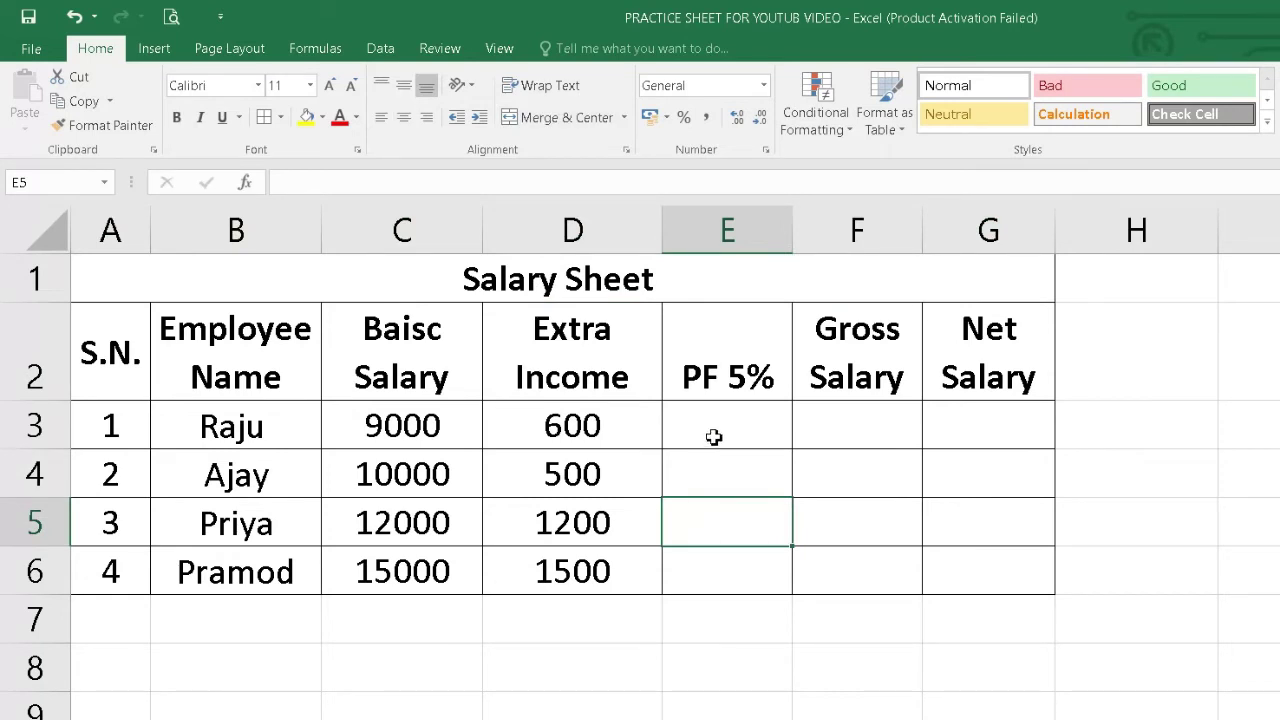
left_click(713, 437)
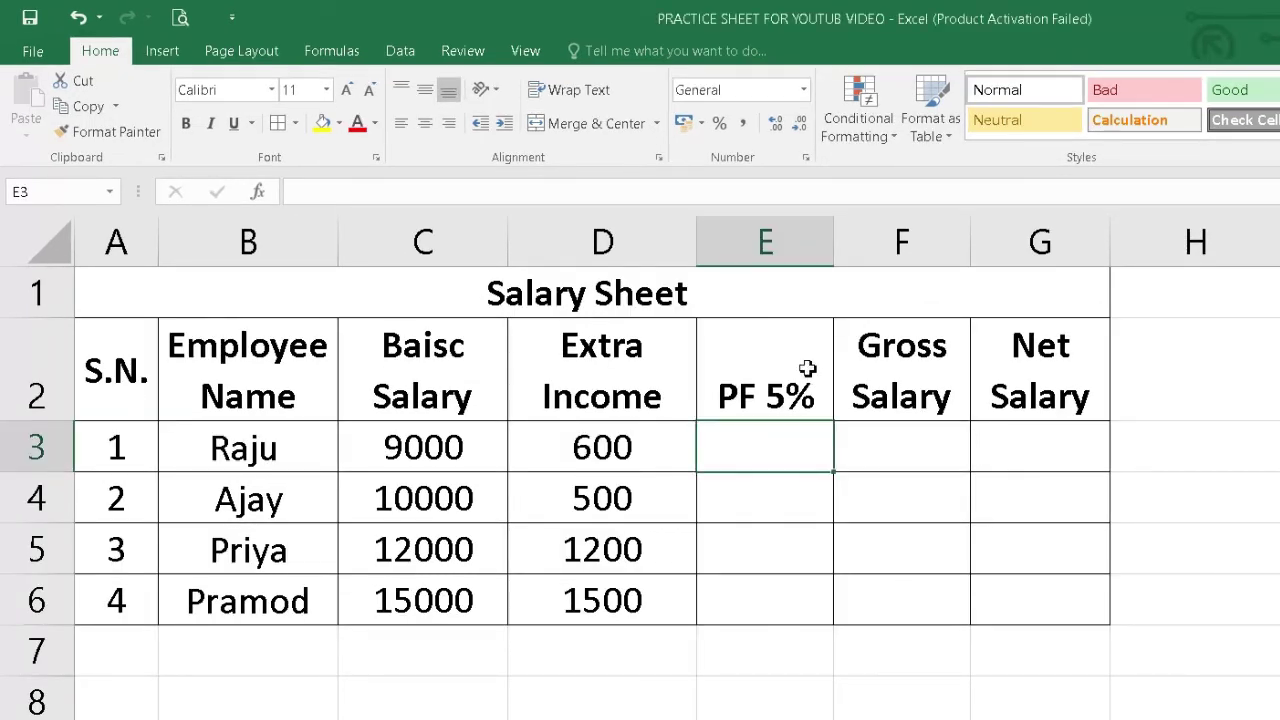
Type 'Gross Salary' into E2 and wrap it onto two lines.
left_click(908, 391)
left_click(740, 392)
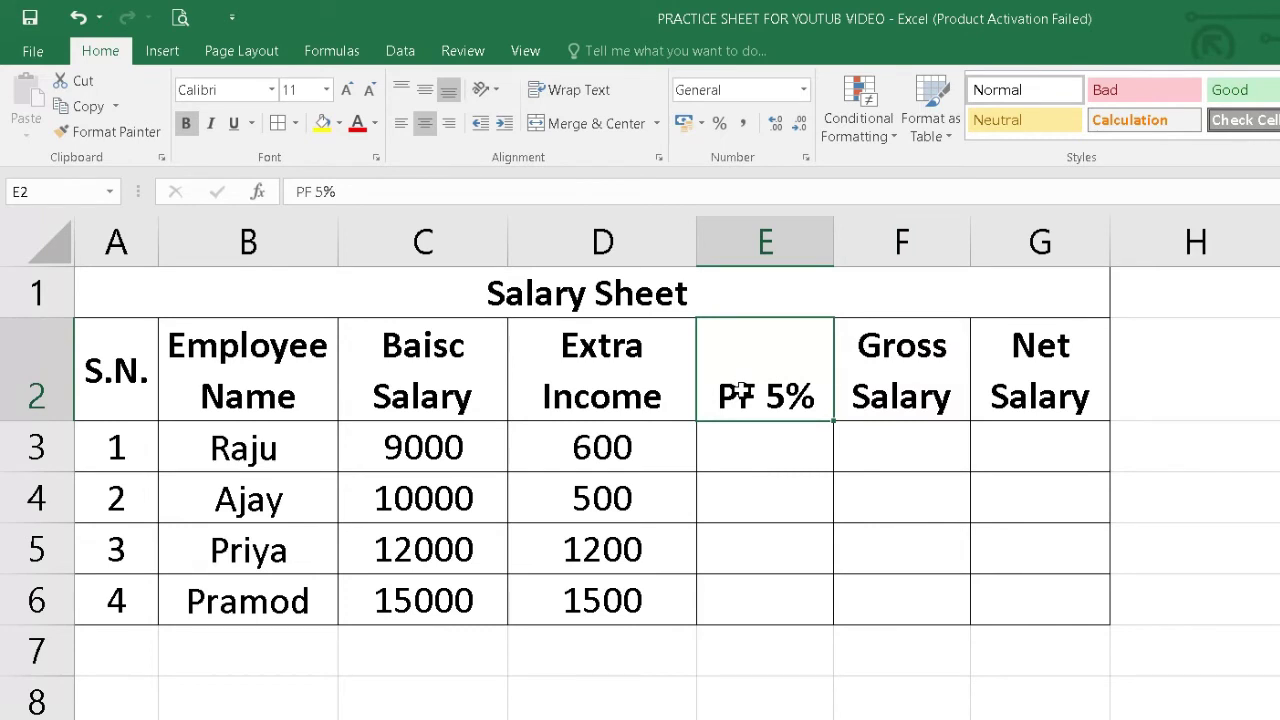
type("Gross ")
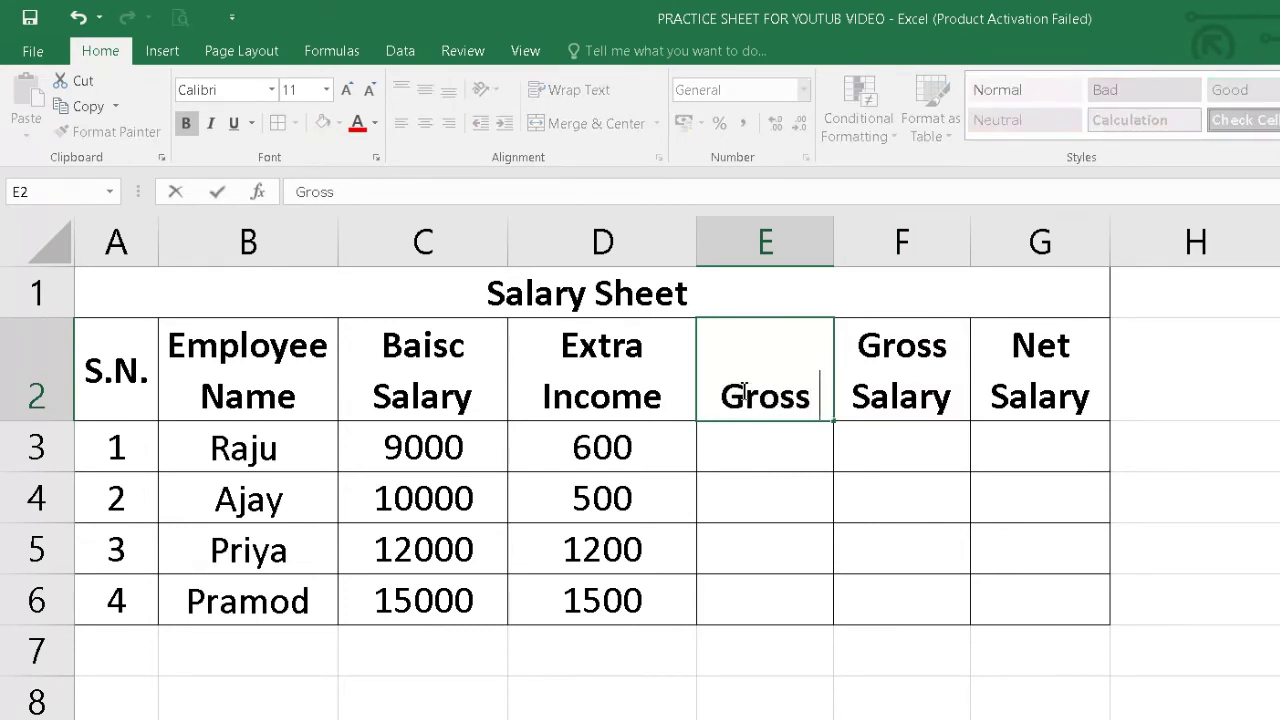
type("Sla")
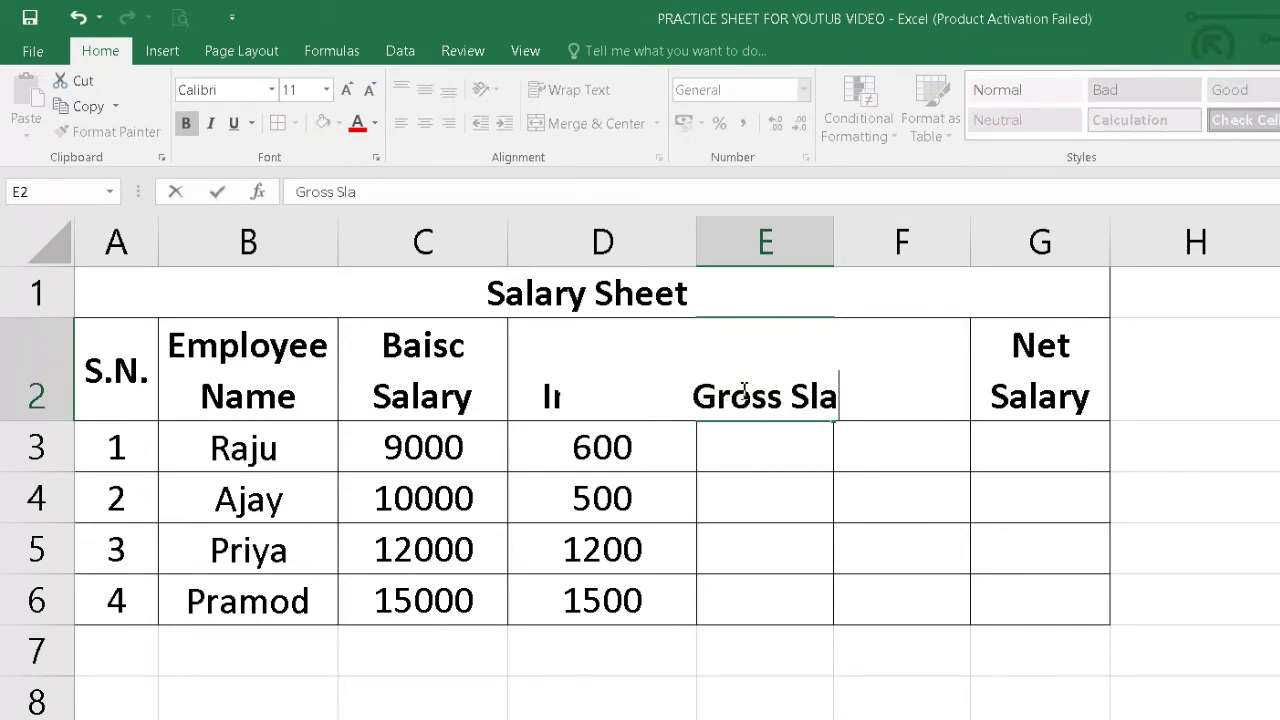
key("BackSpace")
key("BackSpace")
type("alary")
key("Return")
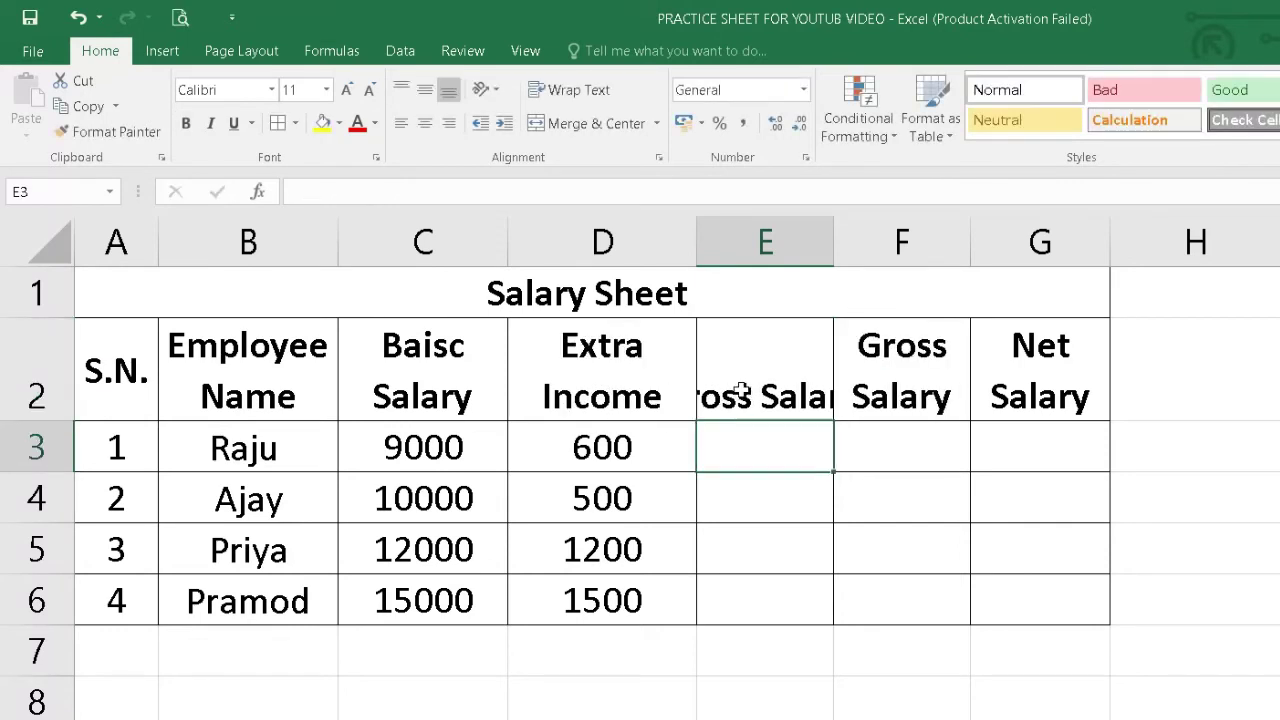
left_click(740, 385)
left_click(595, 89)
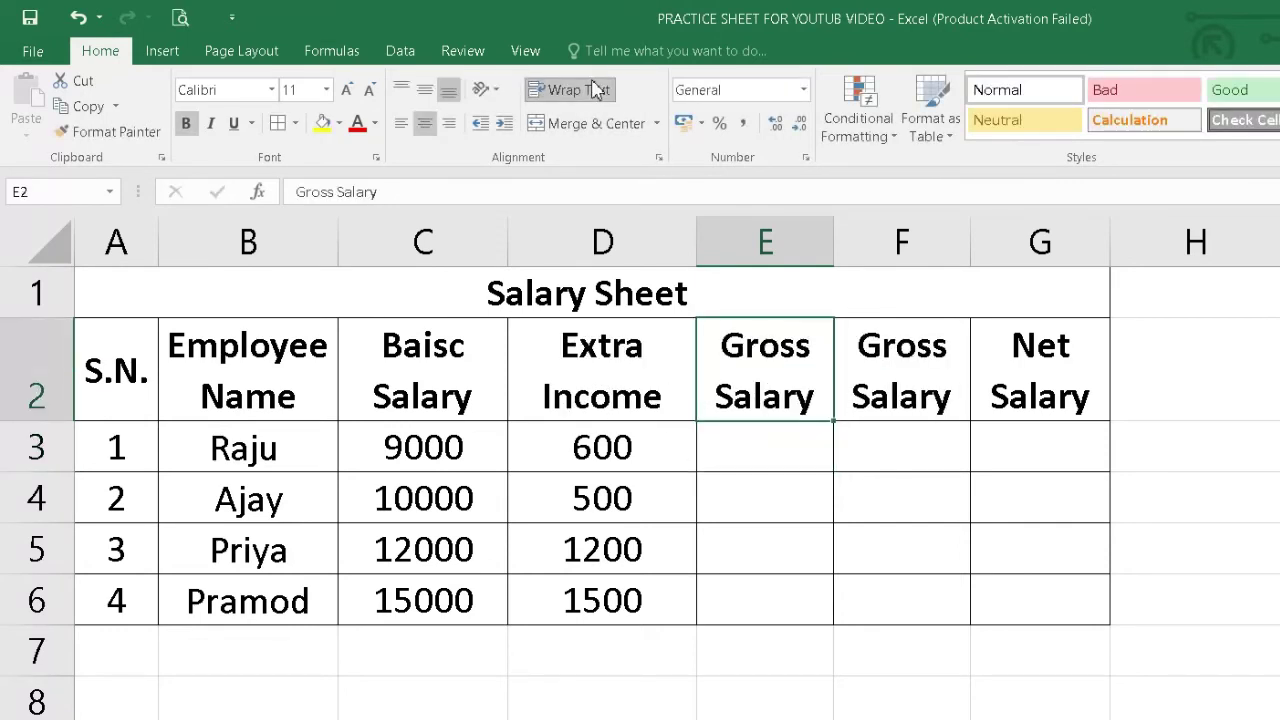
Replace the F2 header with 'PF 5%' and middle-align it vertically.
double_click(902, 347)
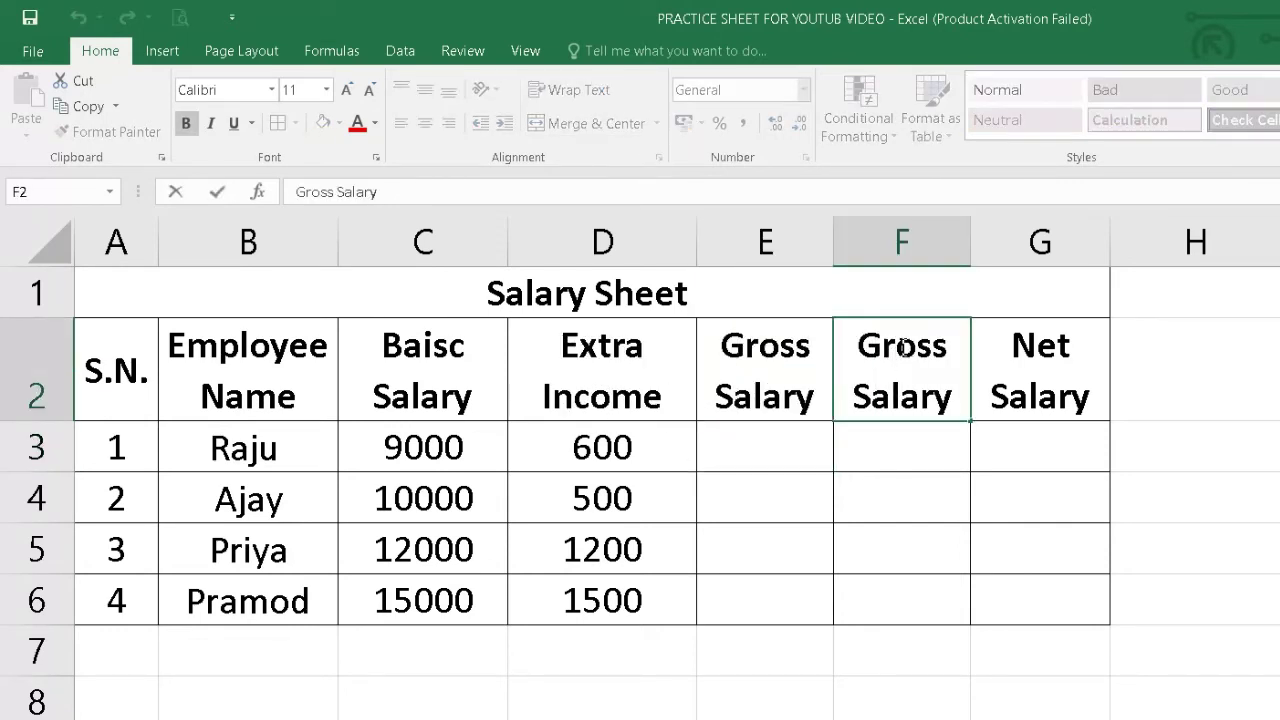
left_click_drag(869, 347, 963, 401)
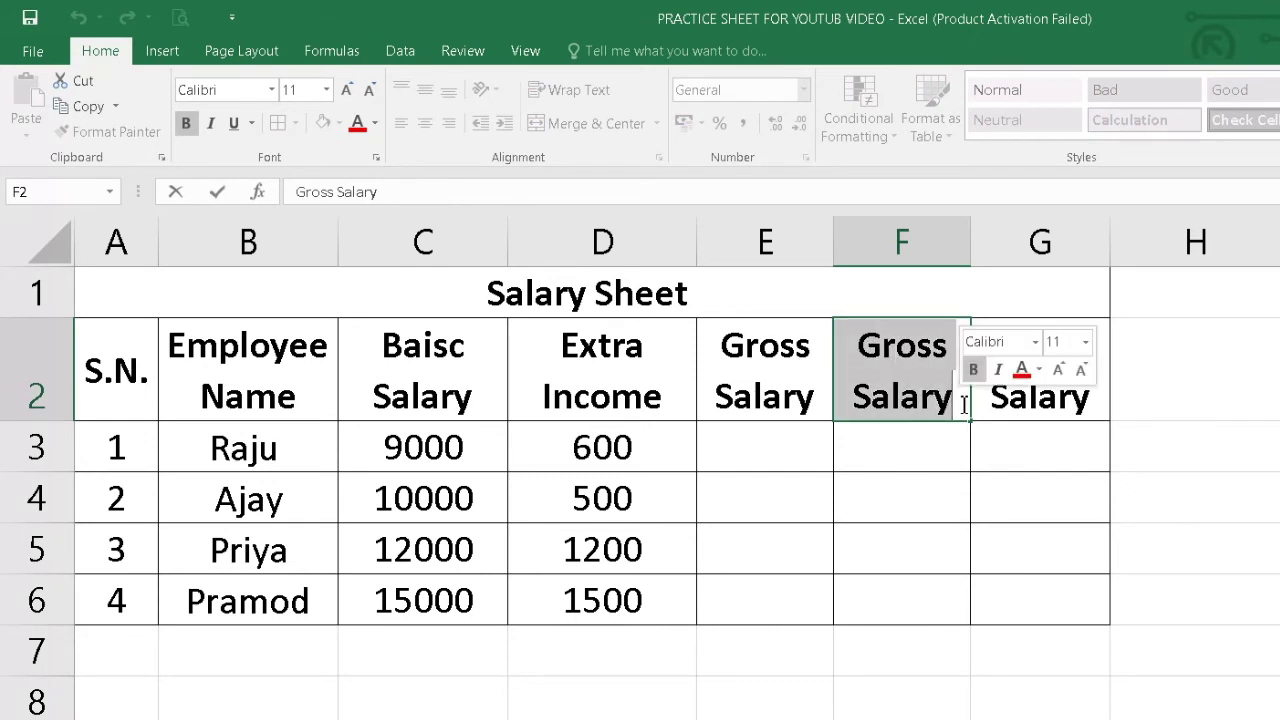
type("PF ")
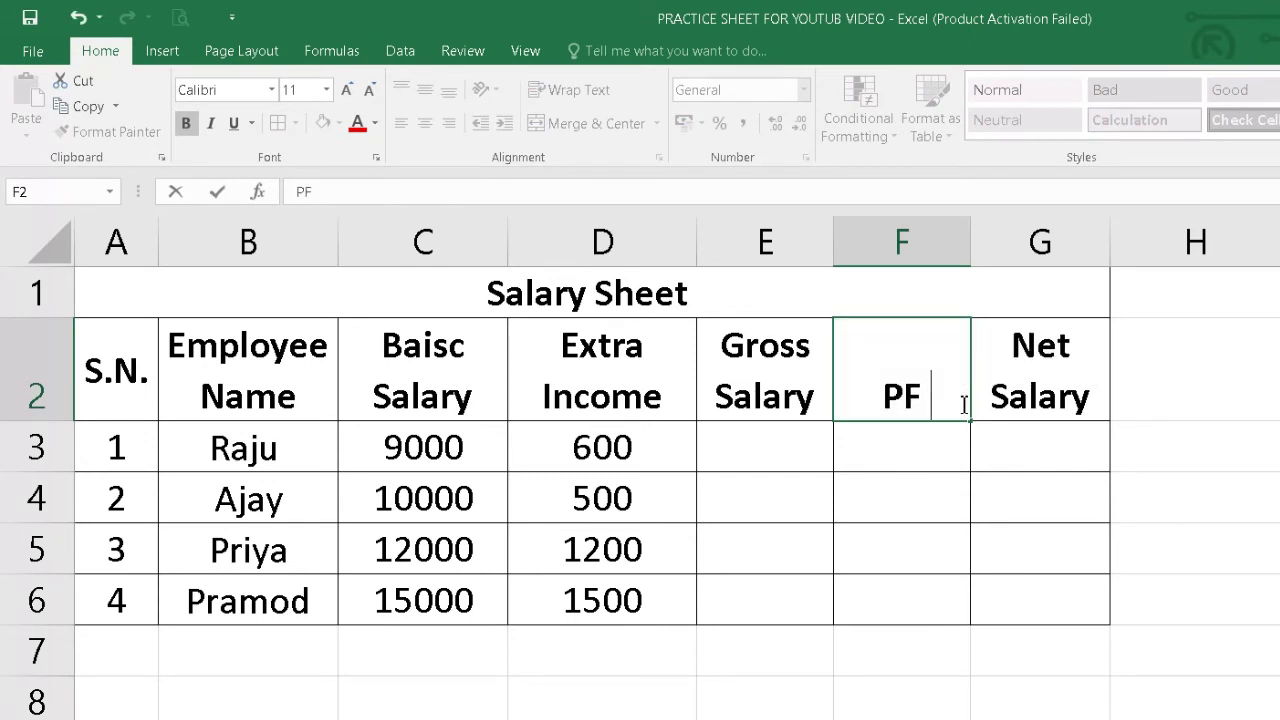
type("5%")
key("Return")
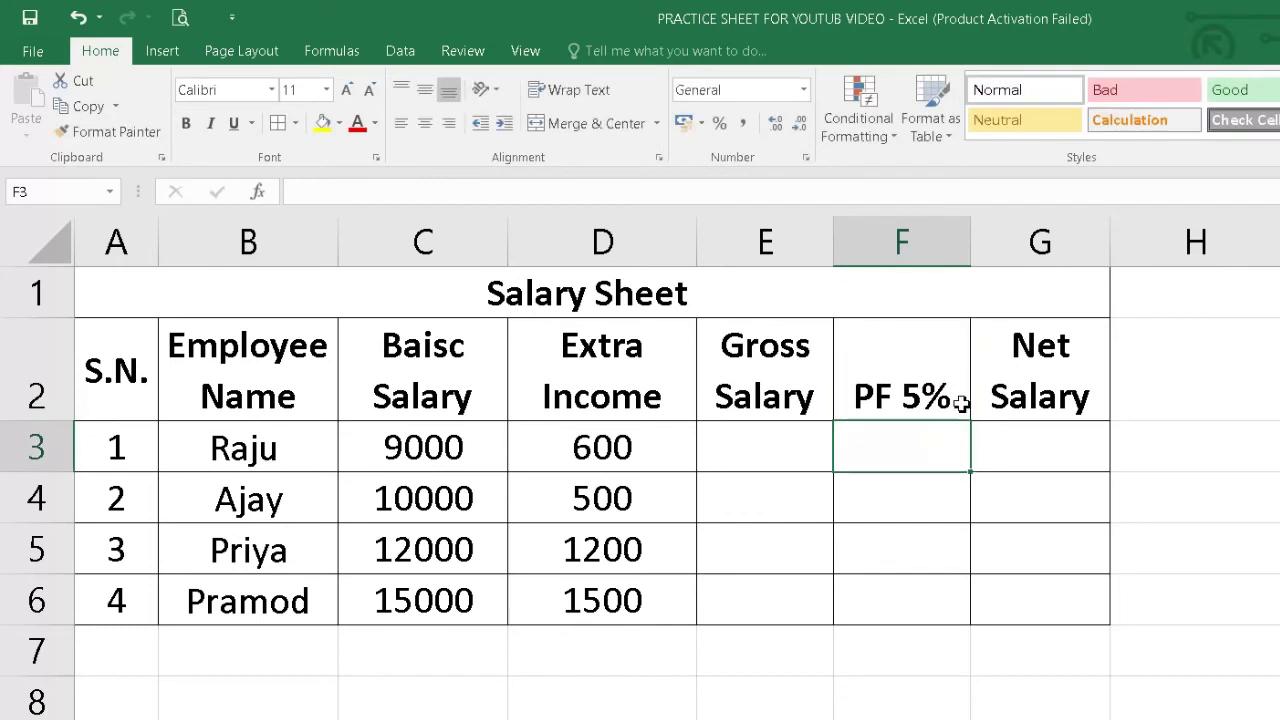
left_click(911, 396)
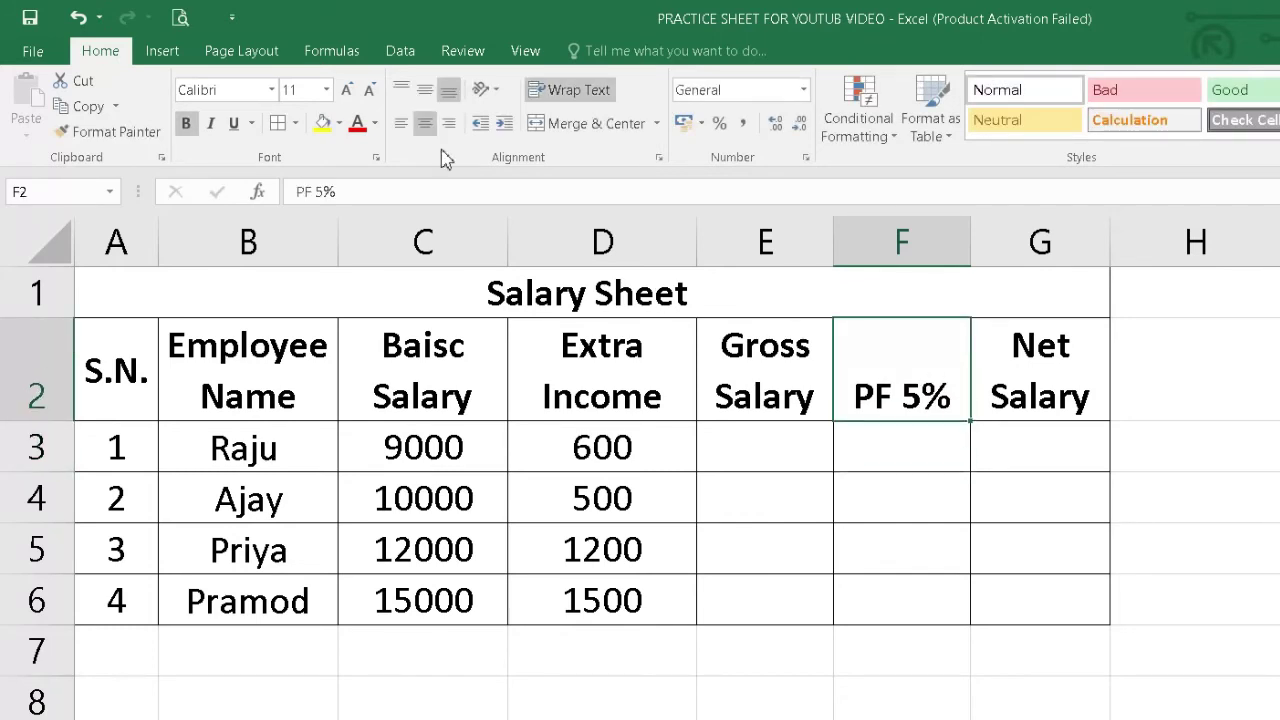
left_click(425, 90)
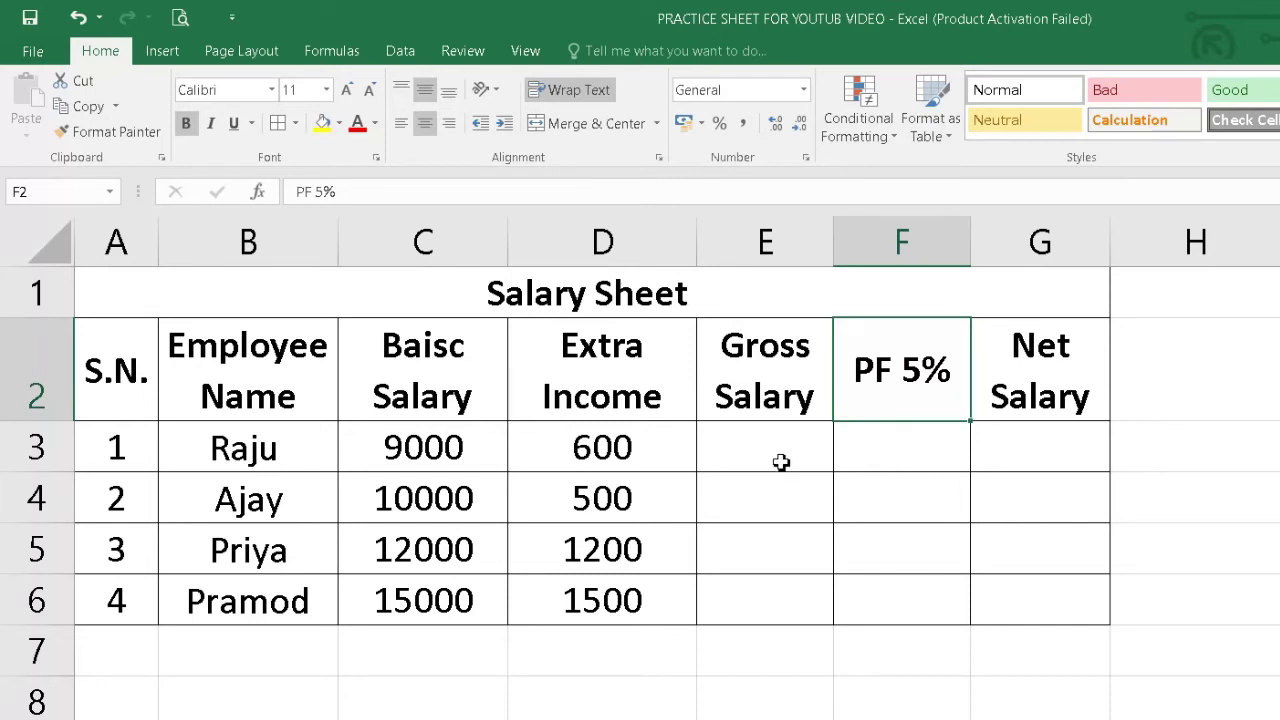
left_click(756, 442)
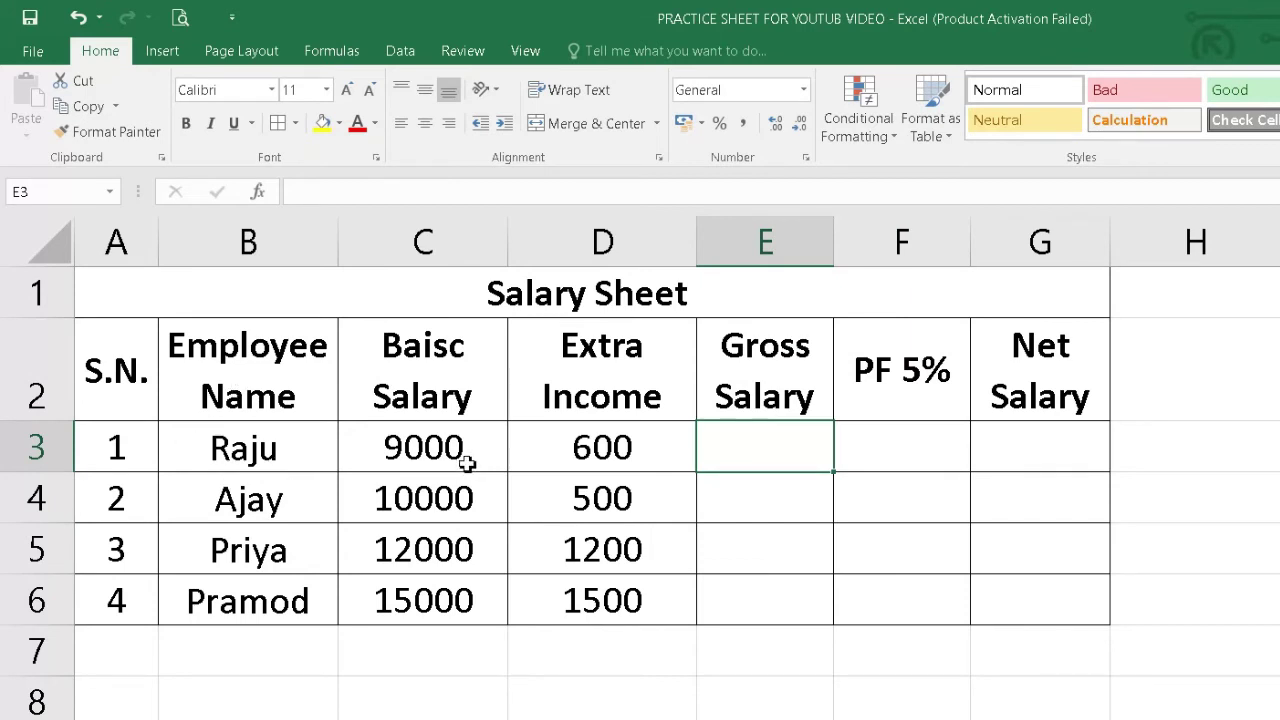
left_click_drag(467, 463, 620, 455)
left_click(557, 536)
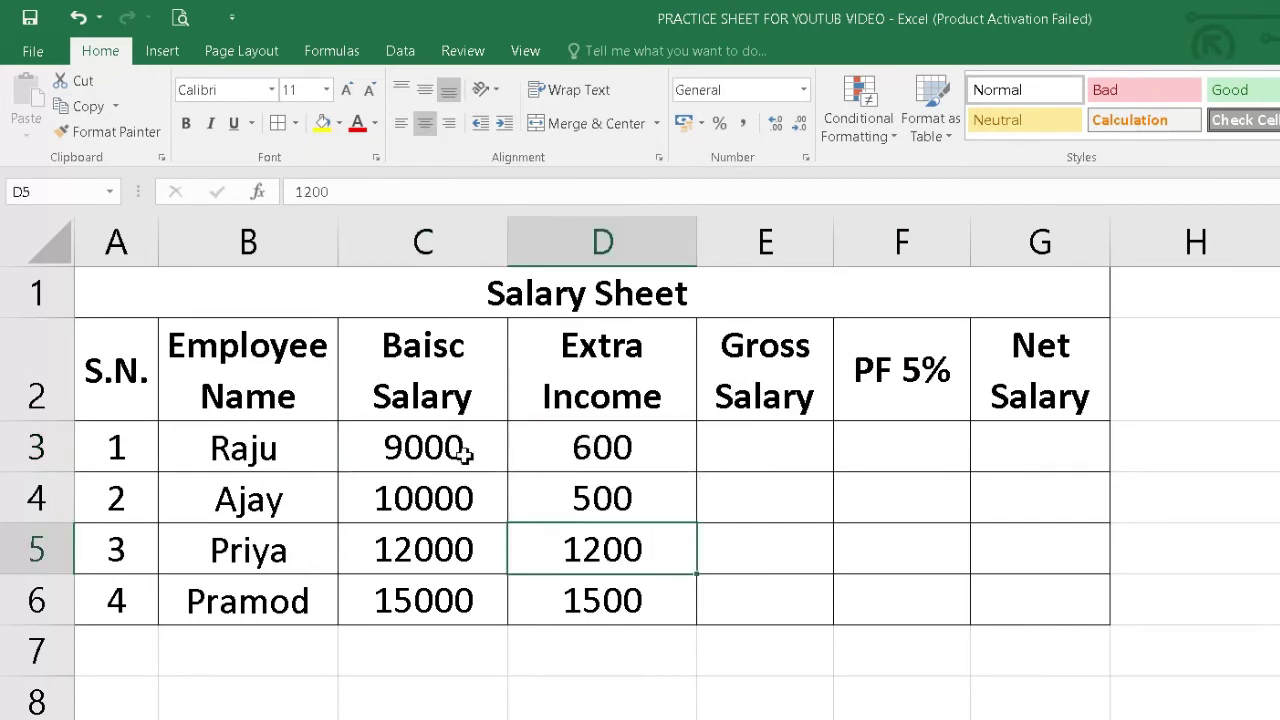
left_click(769, 451)
Enter =C3+D3 in E3 and fill it to E6, giving 9600, 10500, 13200 and 16500.
left_click(456, 456)
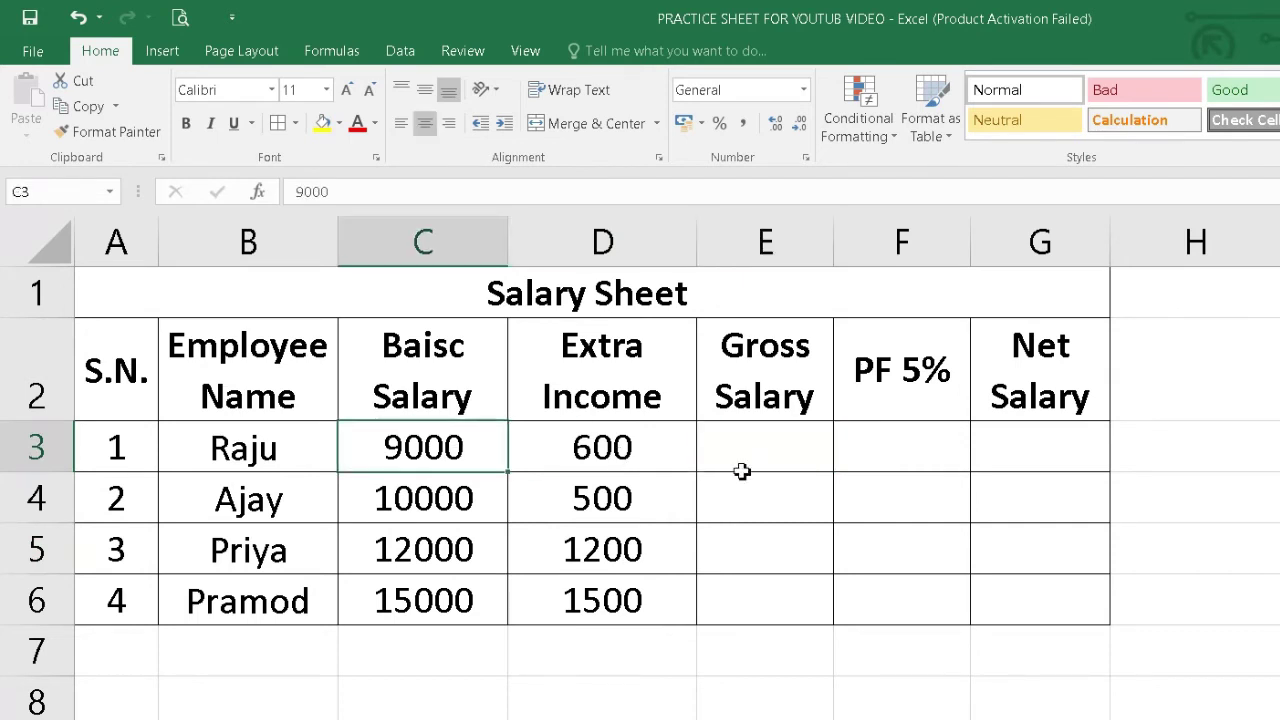
left_click(773, 453)
type("=")
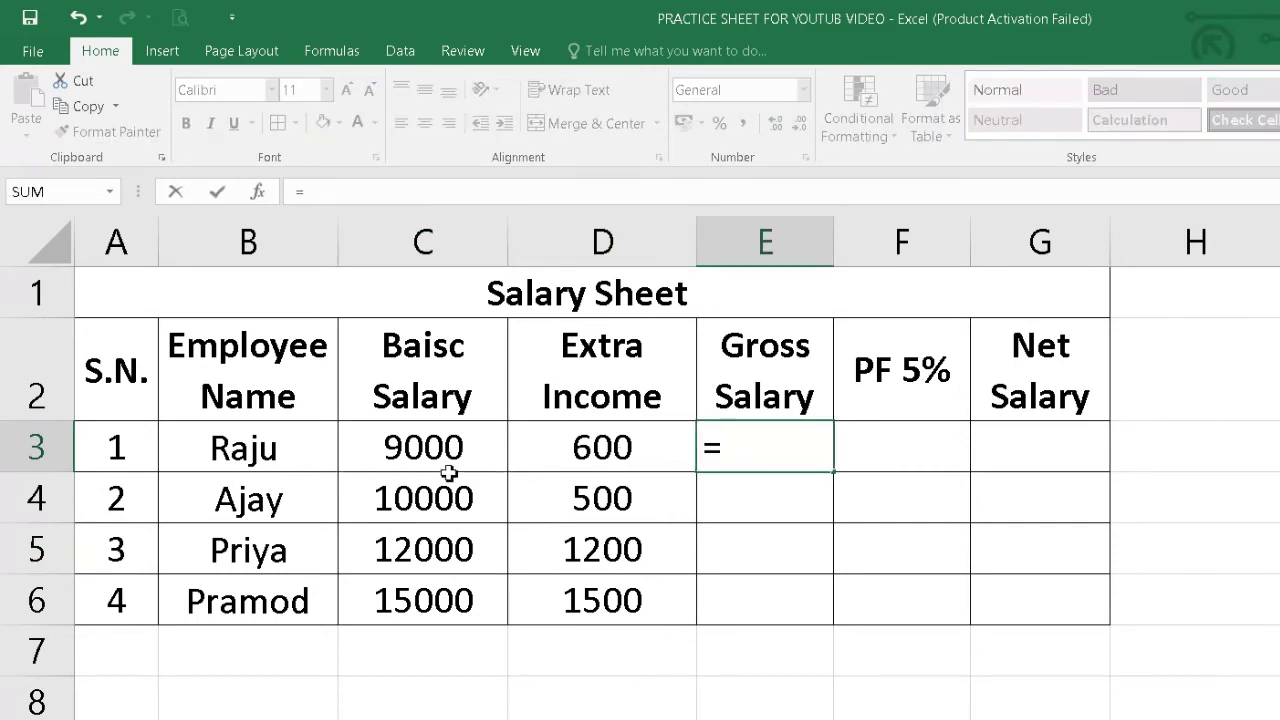
left_click(455, 455)
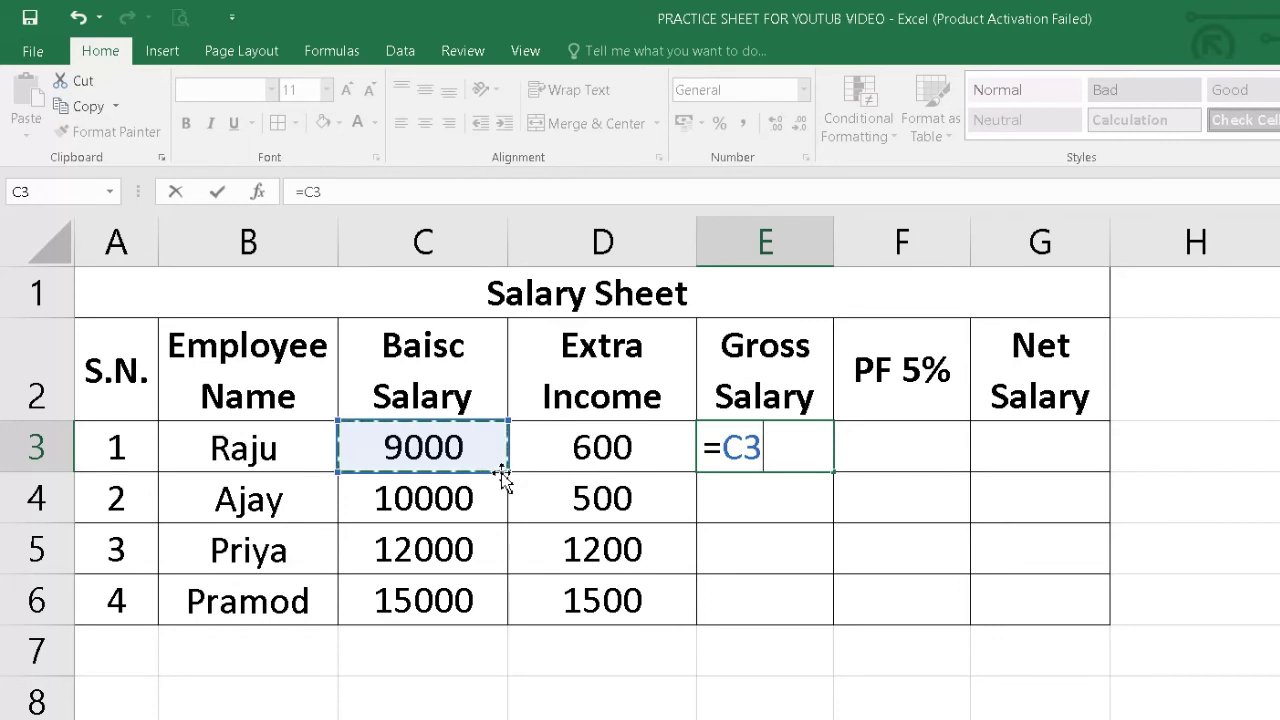
type("+")
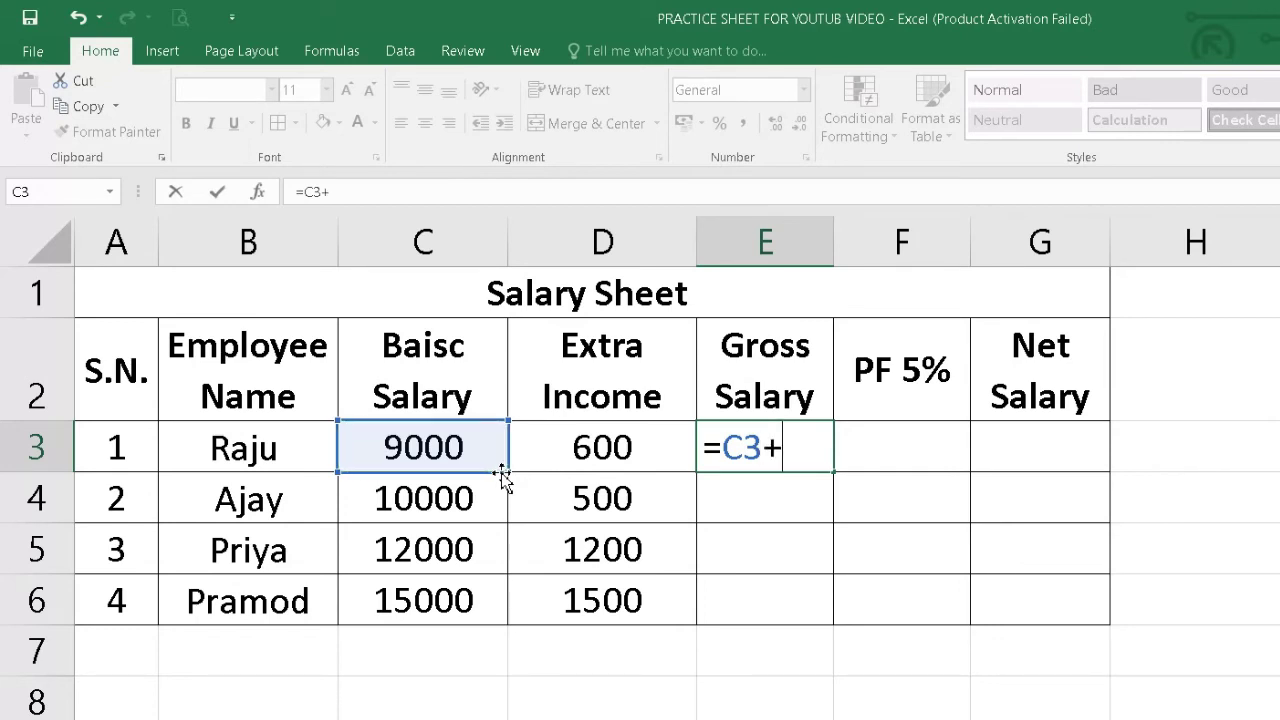
left_click(676, 451)
key("Return")
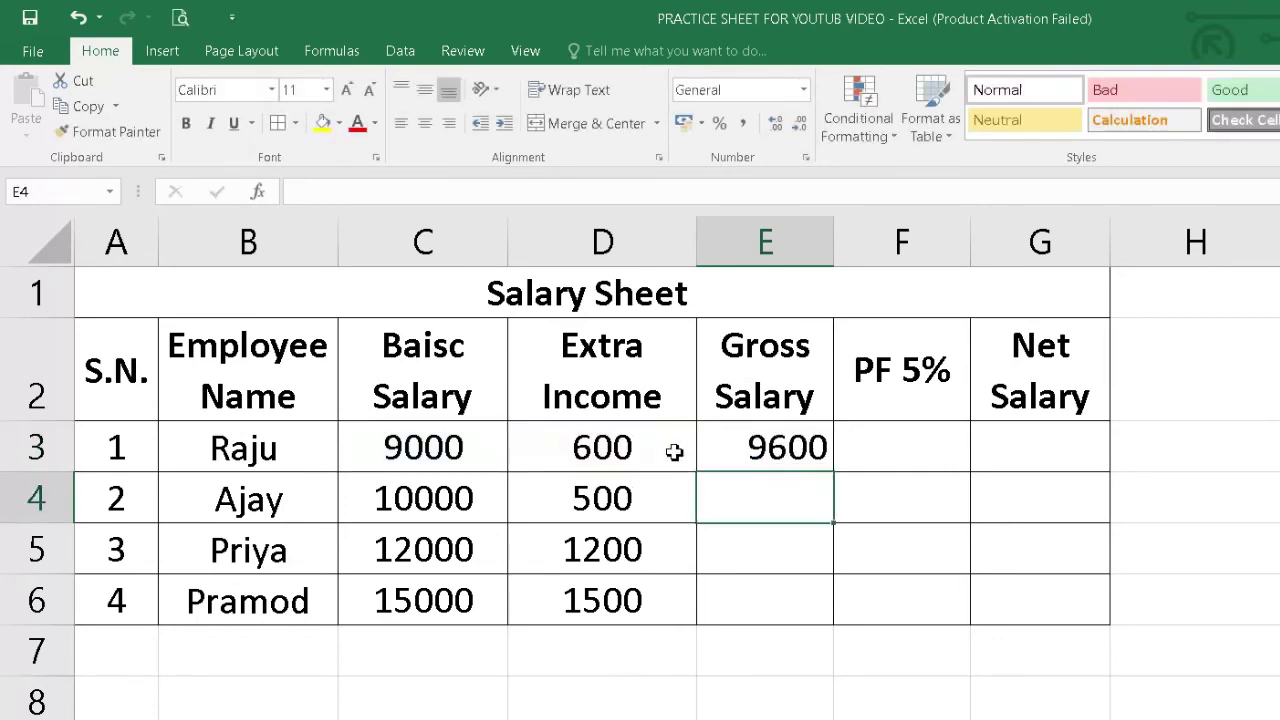
left_click(749, 451)
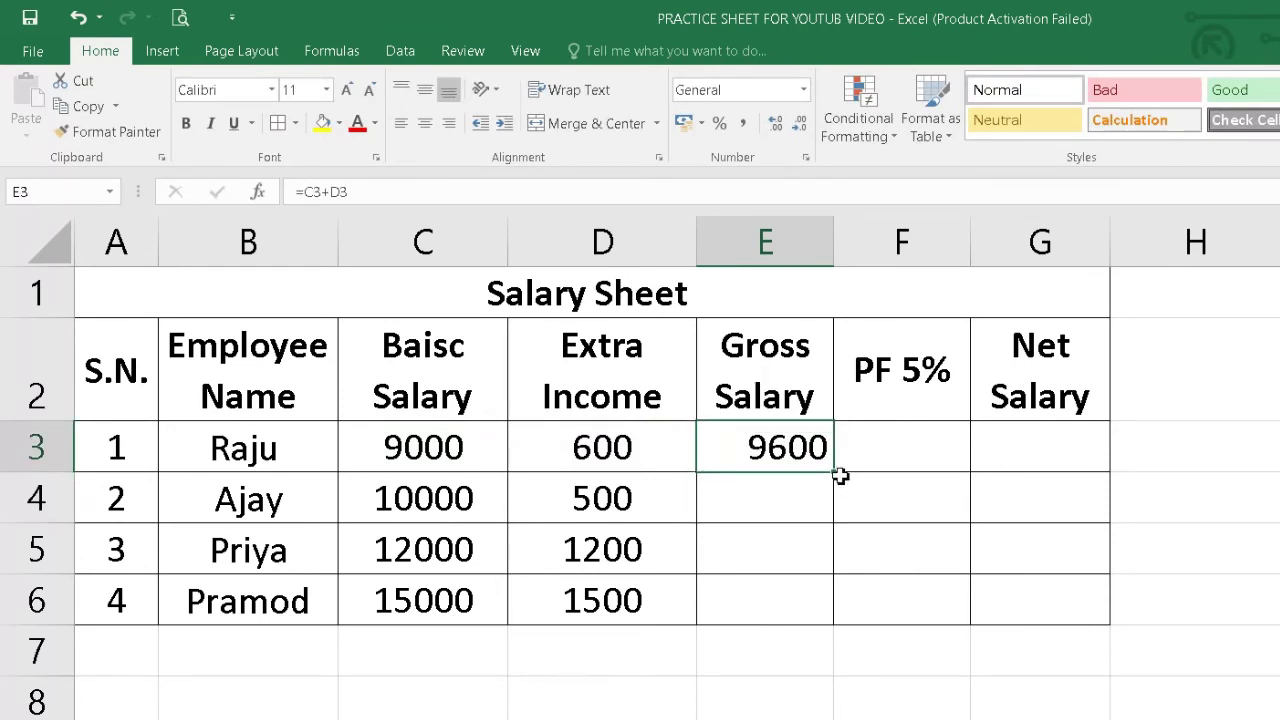
left_click_drag(833, 501, 823, 606)
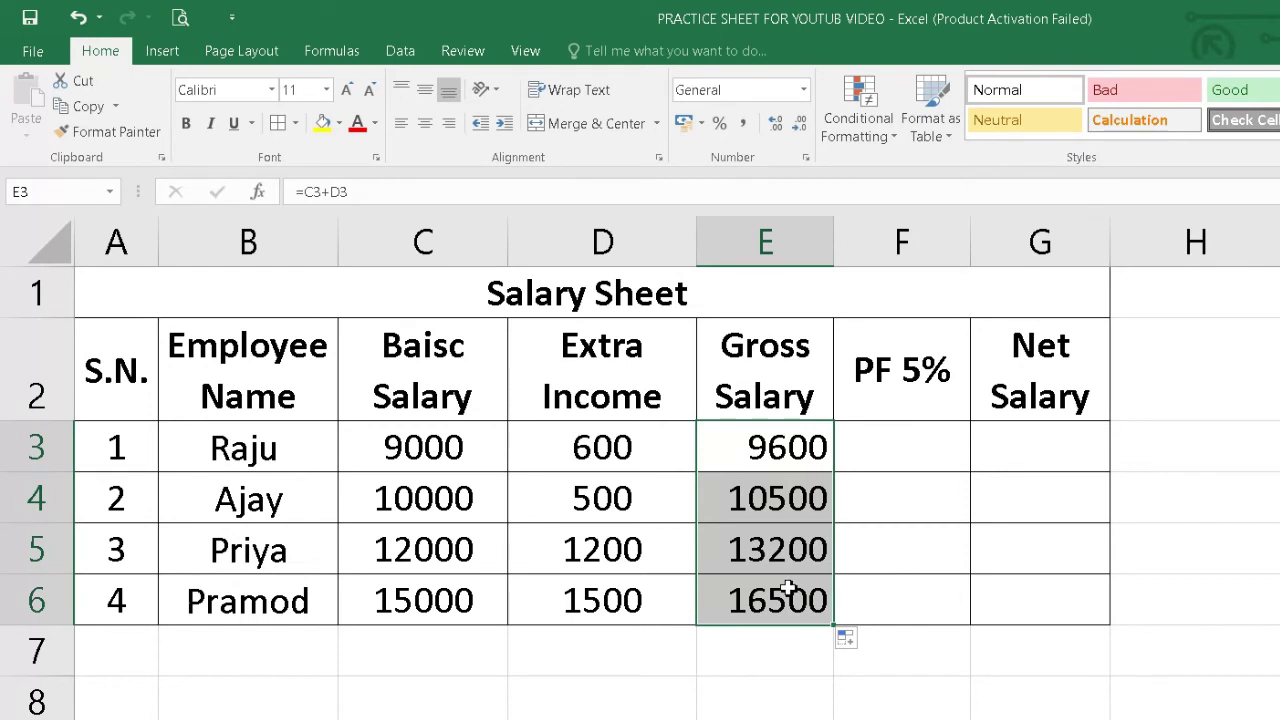
key("Right")
left_click_drag(794, 405, 773, 608)
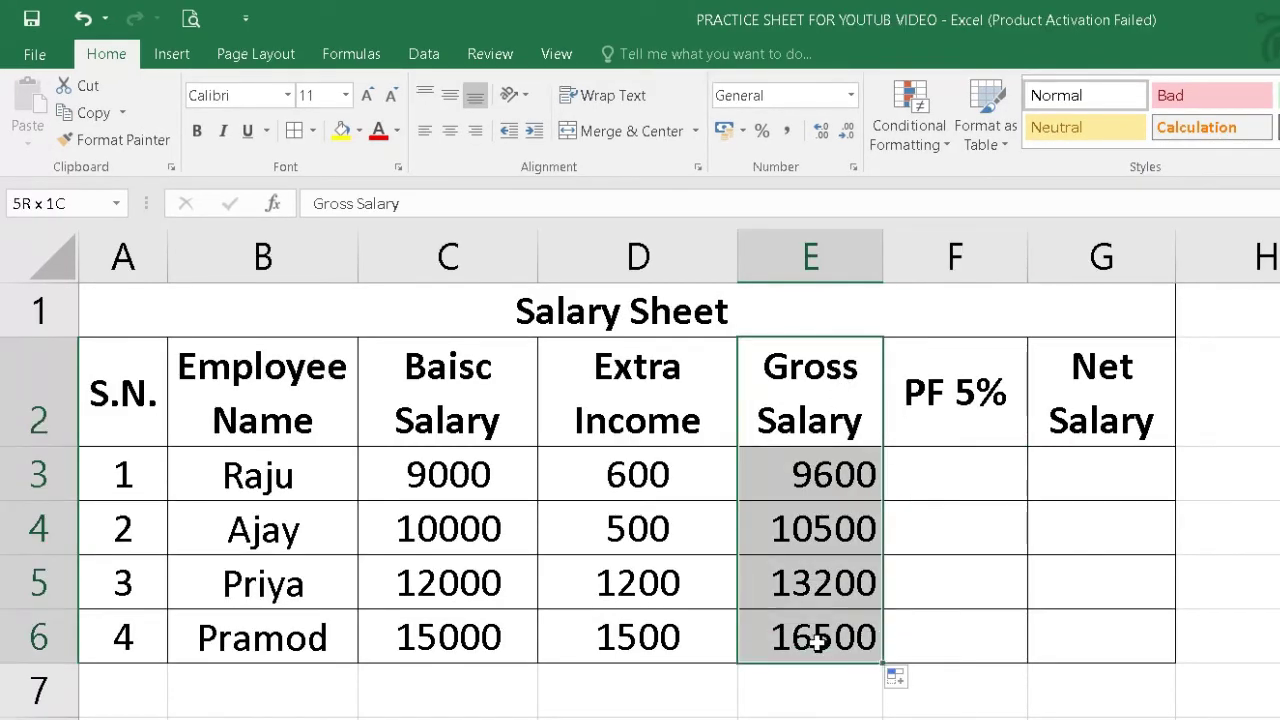
left_click(966, 470)
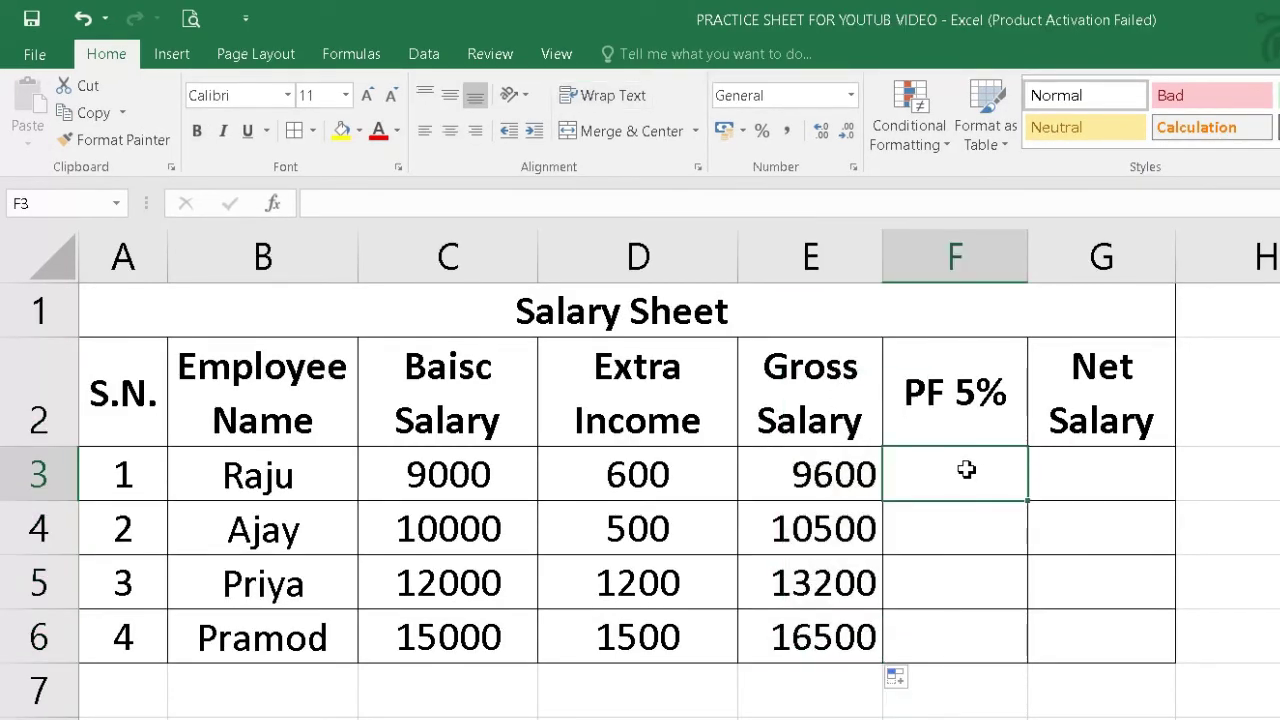
Enter =C3*5/100 in F3, giving a PF of 450 on the 9000 basic salary.
left_click(845, 476)
left_click(458, 468)
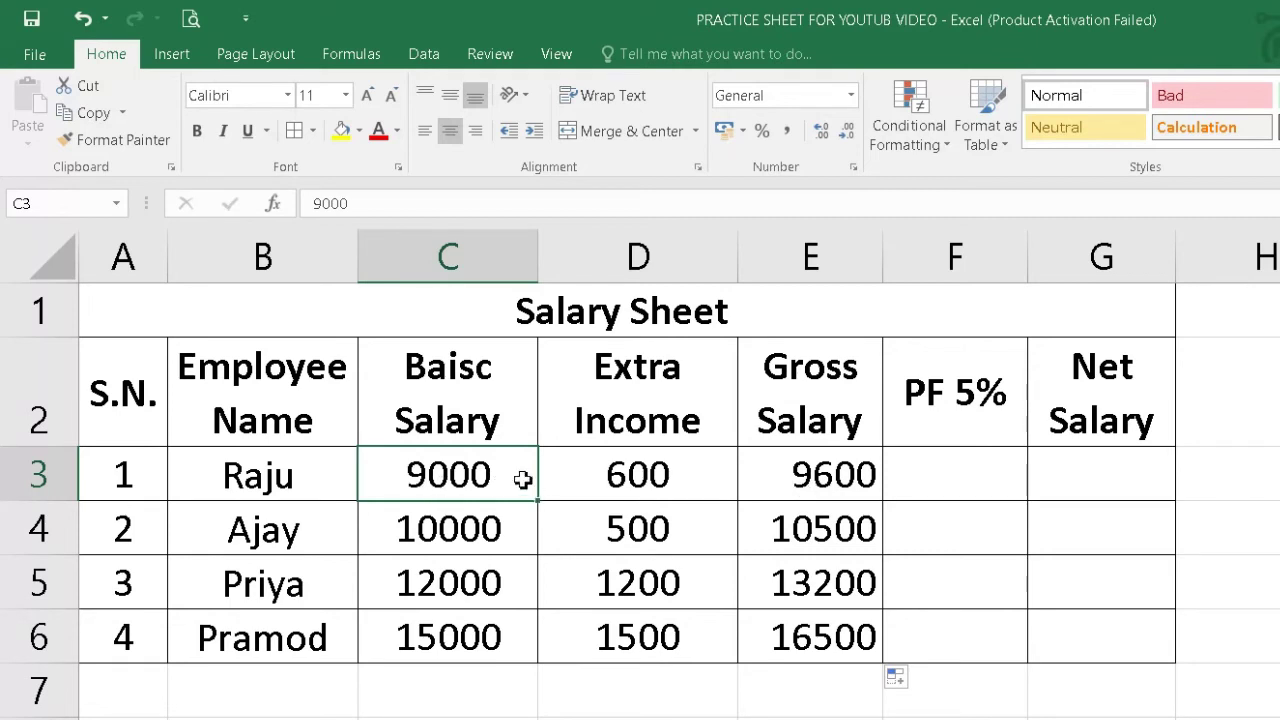
left_click(968, 467)
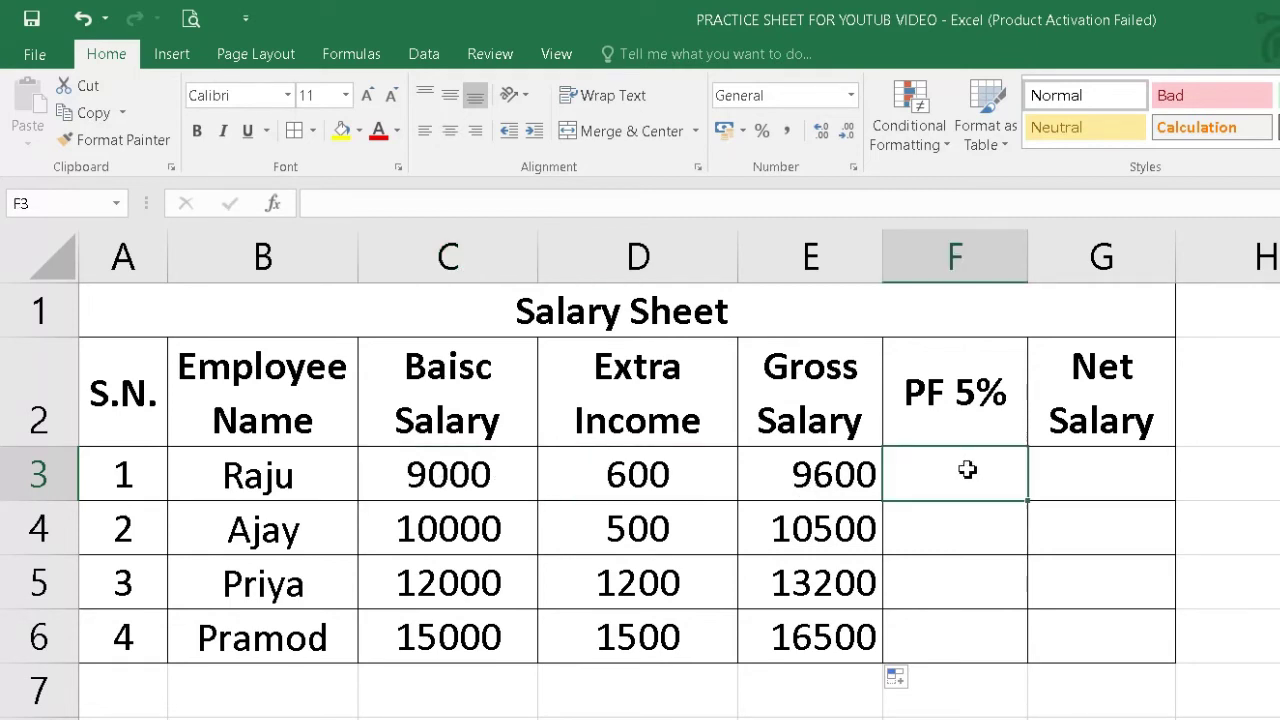
type("=")
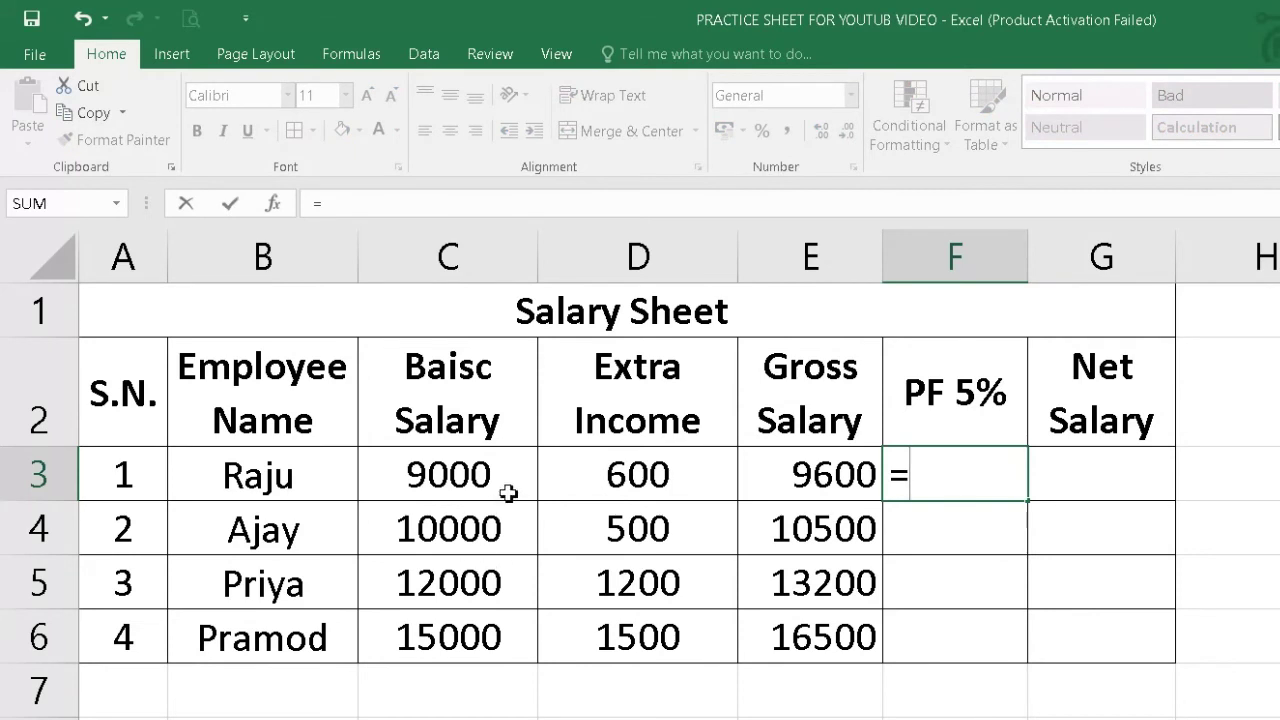
left_click(509, 493)
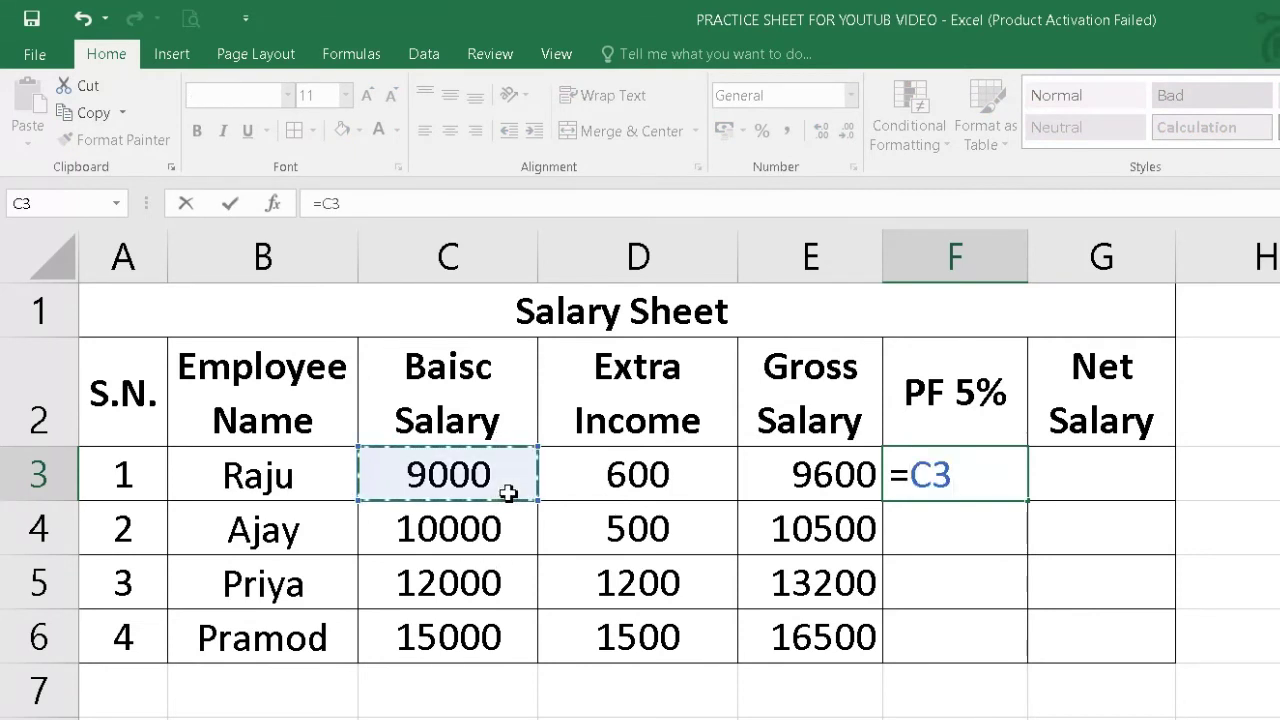
type("*")
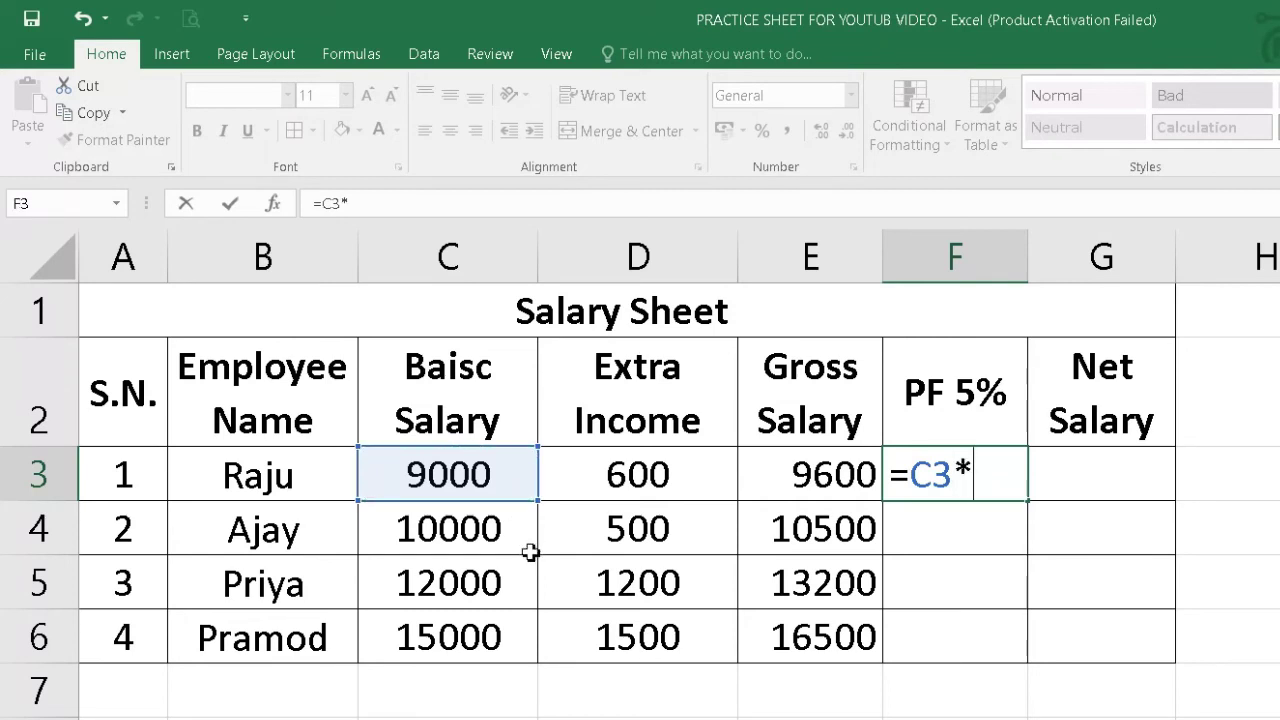
type("5")
type("?")
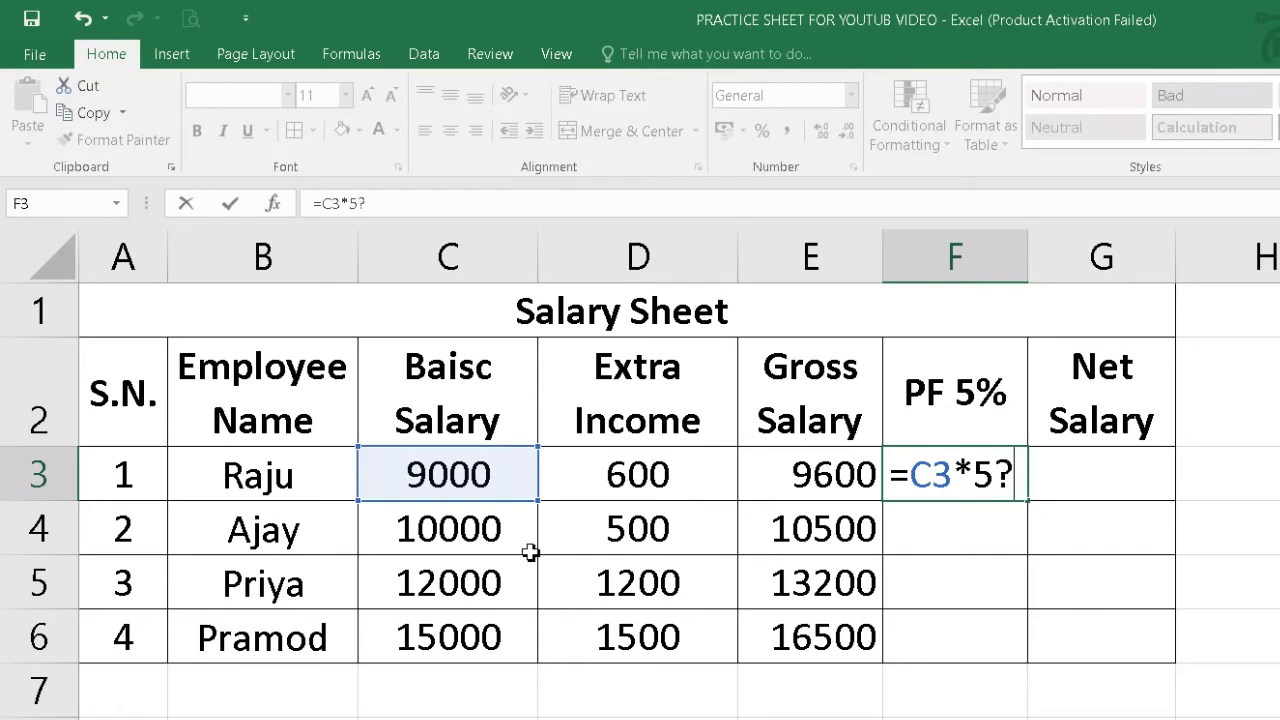
key("BackSpace")
type("/10")
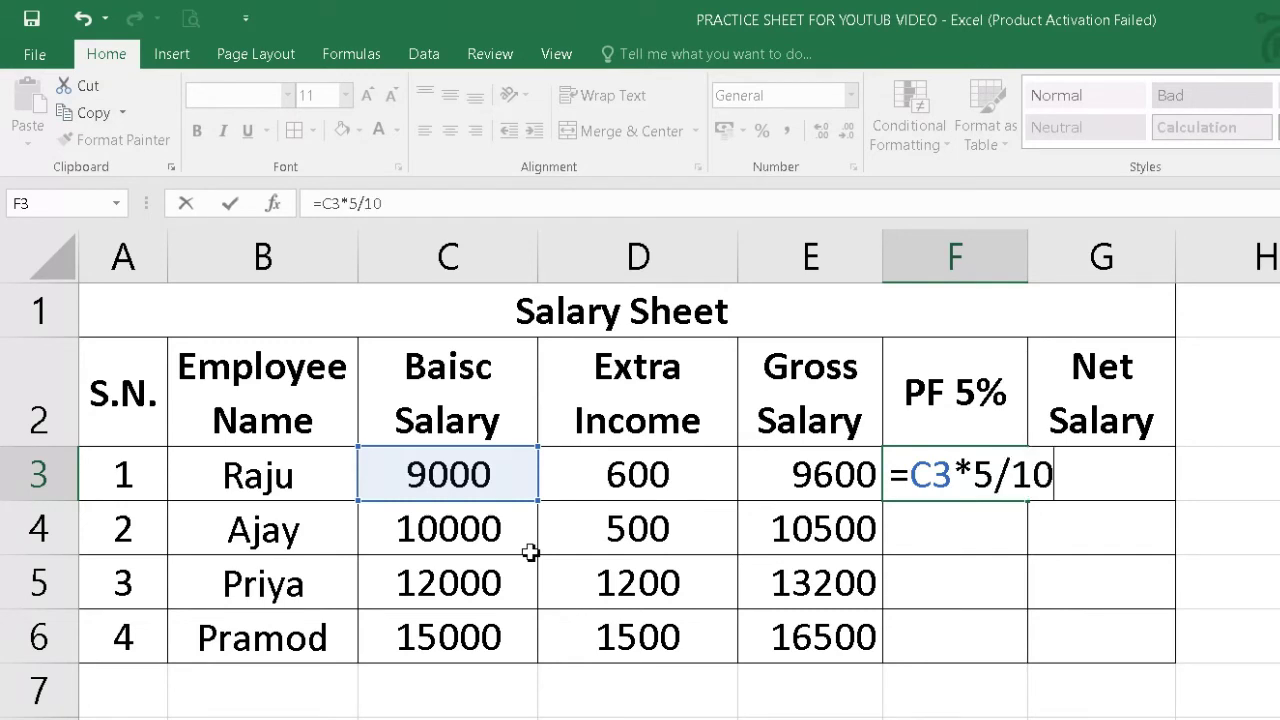
type("0")
key("Return")
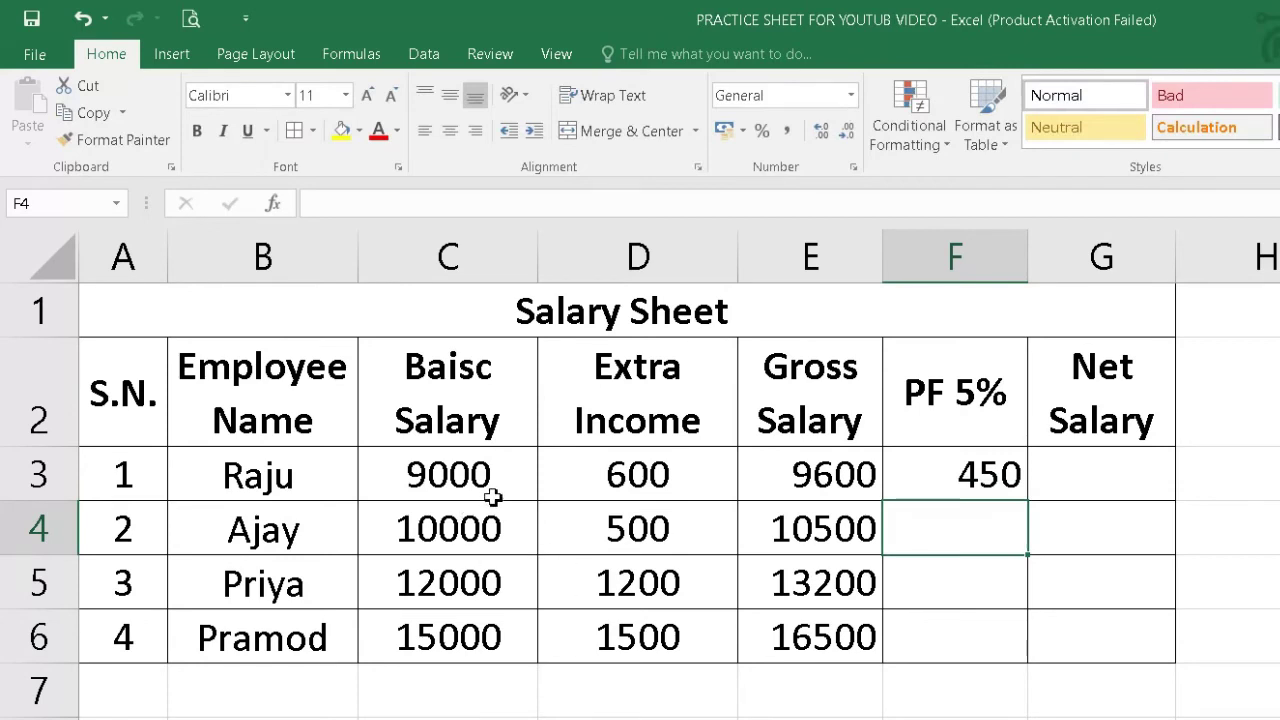
left_click(492, 494)
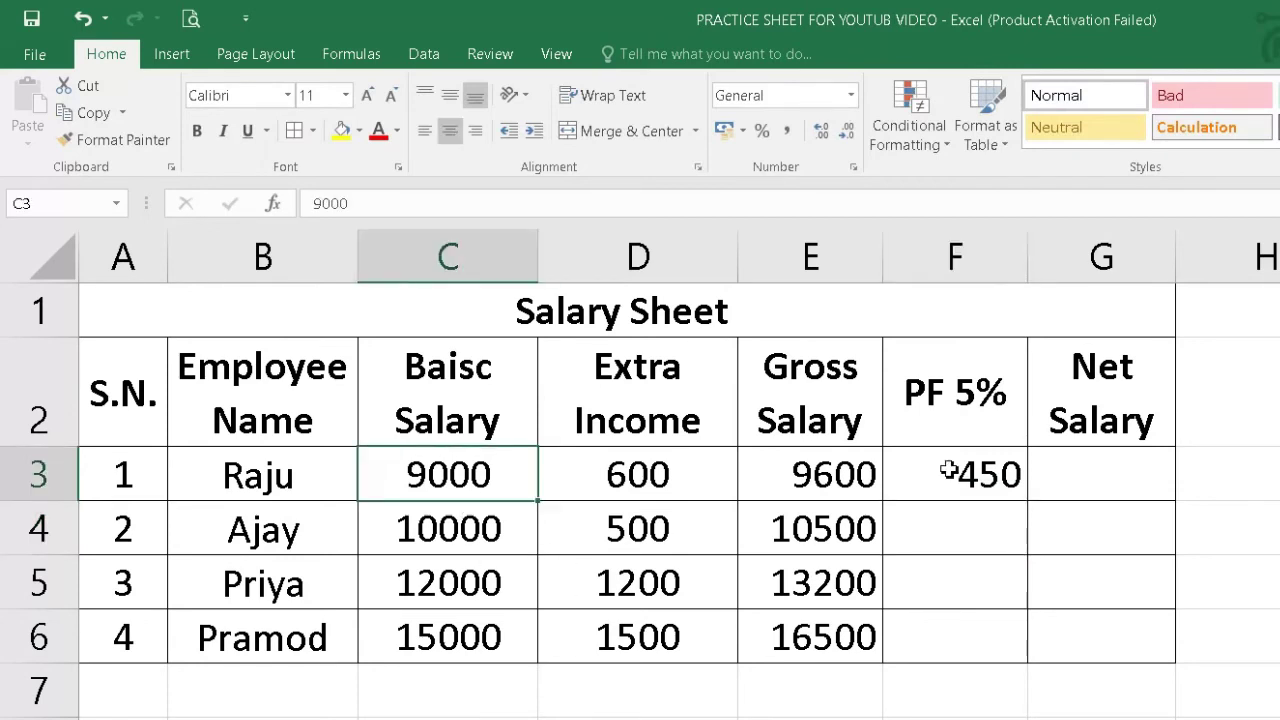
Fill F3's PF formula down to F6, giving 500, 600 and 750.
left_click(1022, 493)
left_click_drag(1030, 562, 1025, 655)
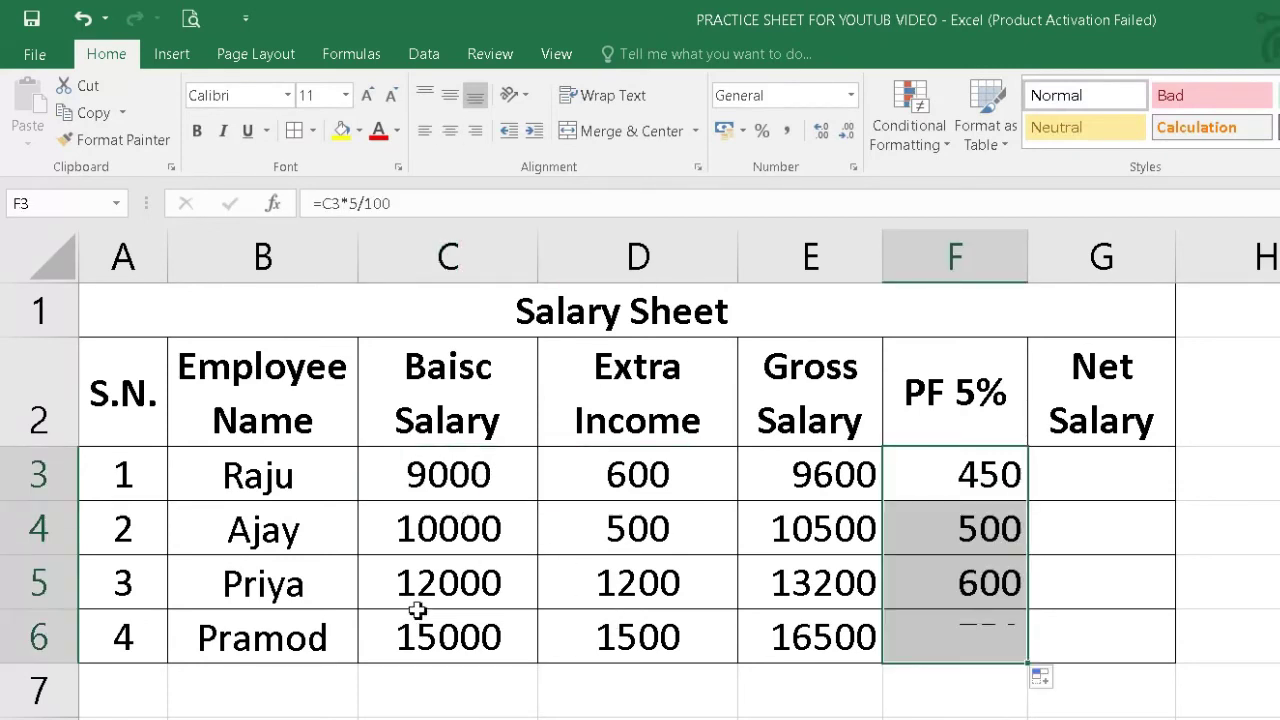
left_click(505, 480)
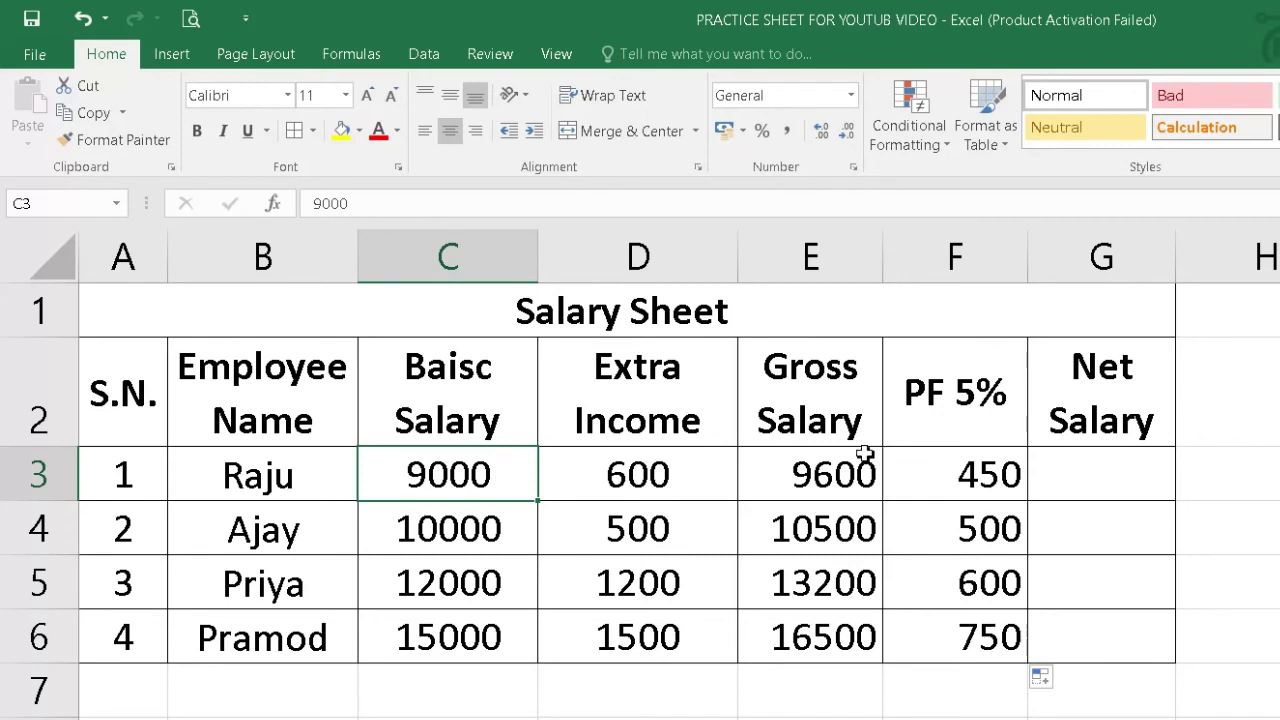
left_click_drag(876, 406, 958, 396)
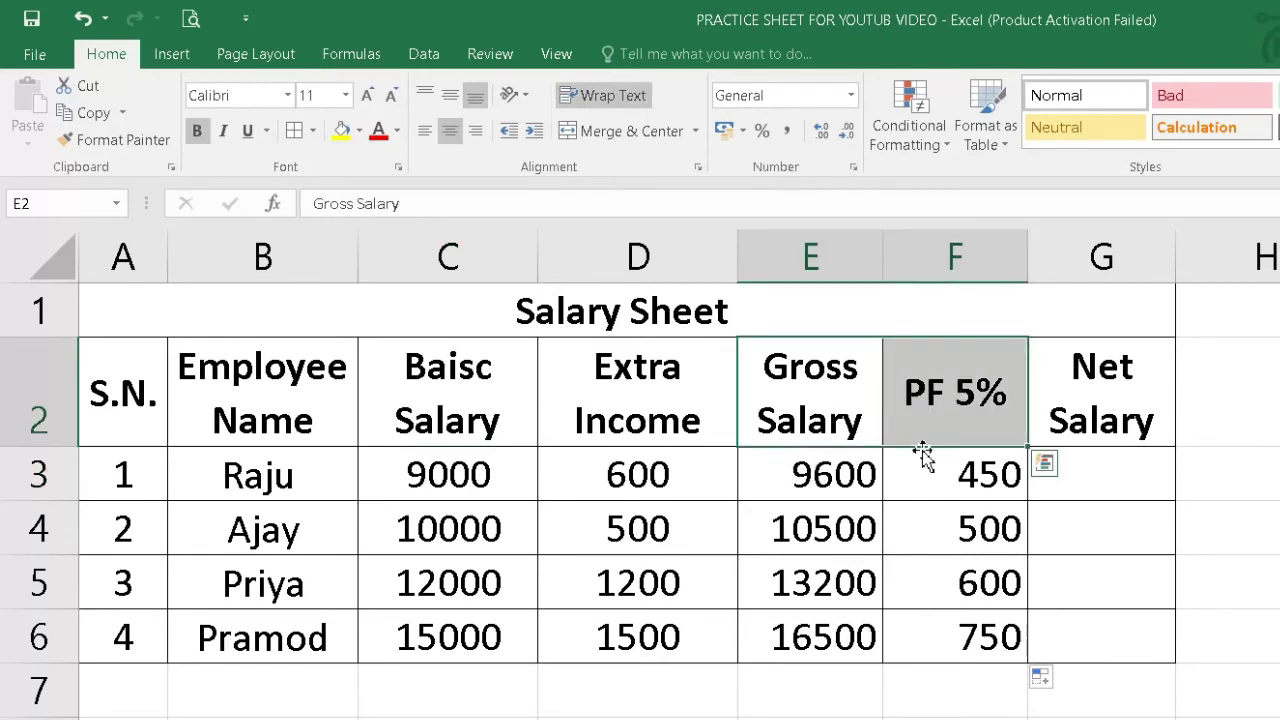
left_click(815, 567)
Enter =E3-F3 in G3 to get a net salary of 9150.
left_click(1114, 465)
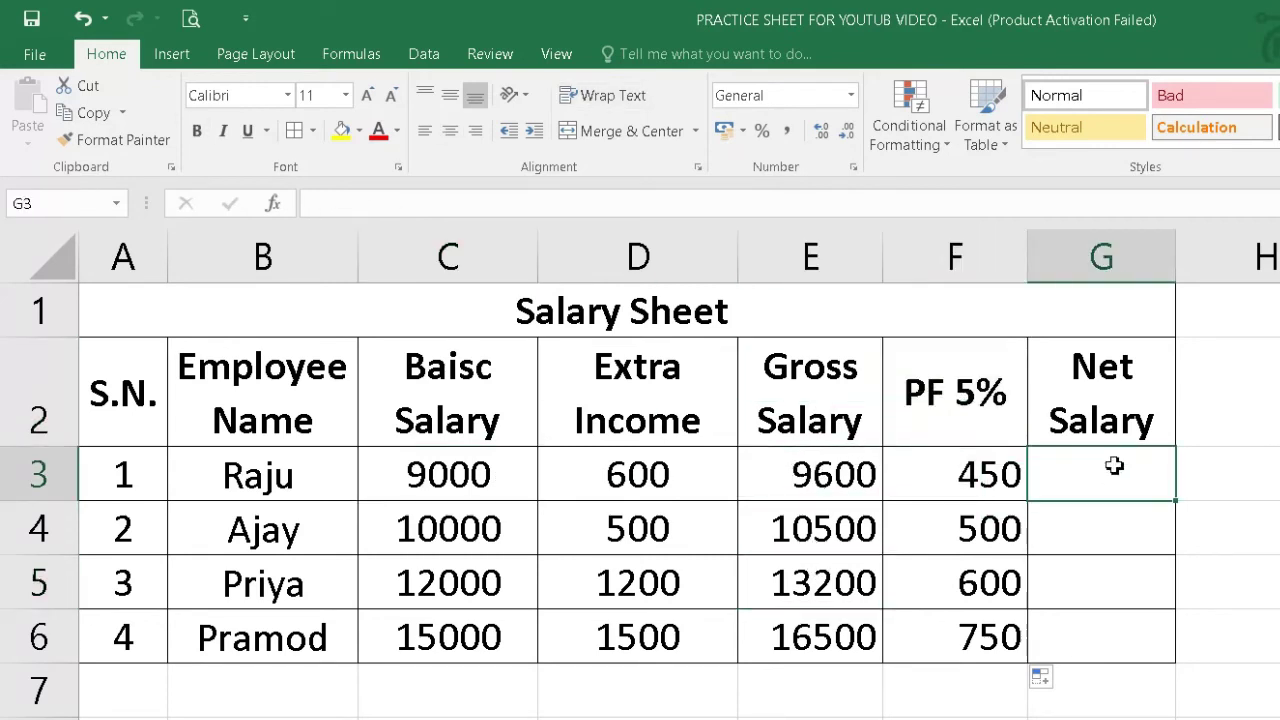
type("=")
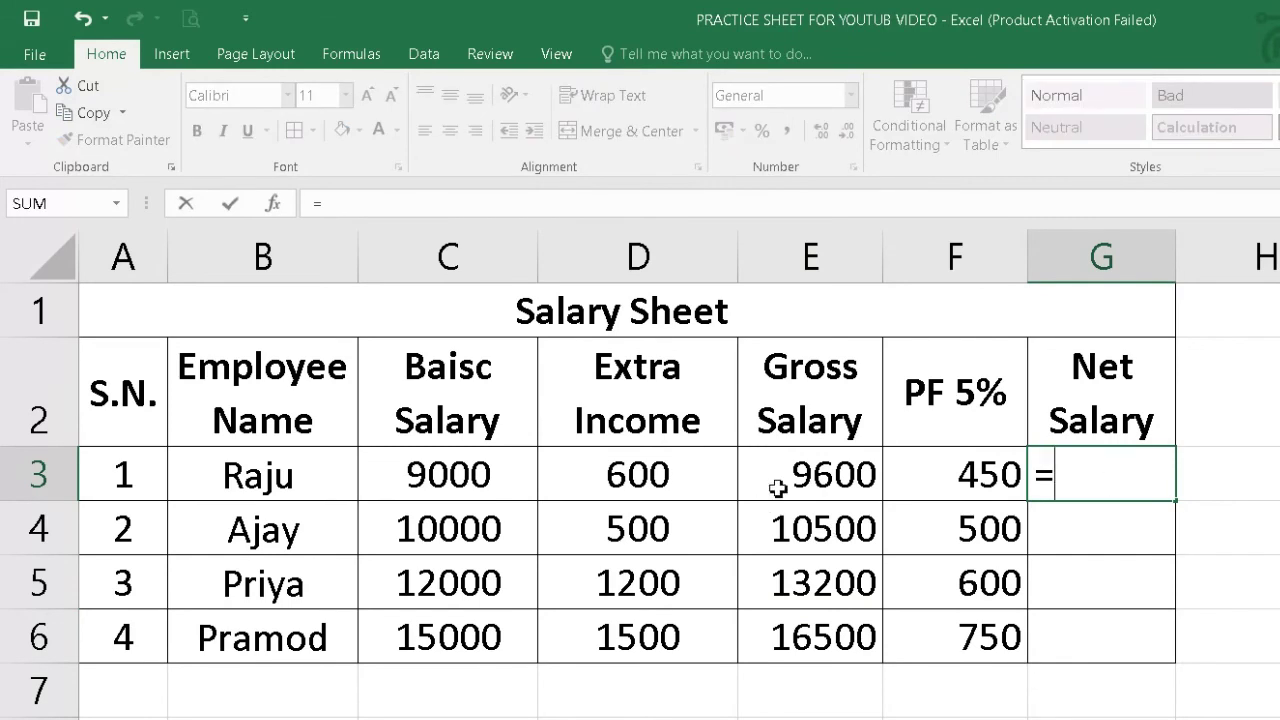
left_click(777, 488)
type("-")
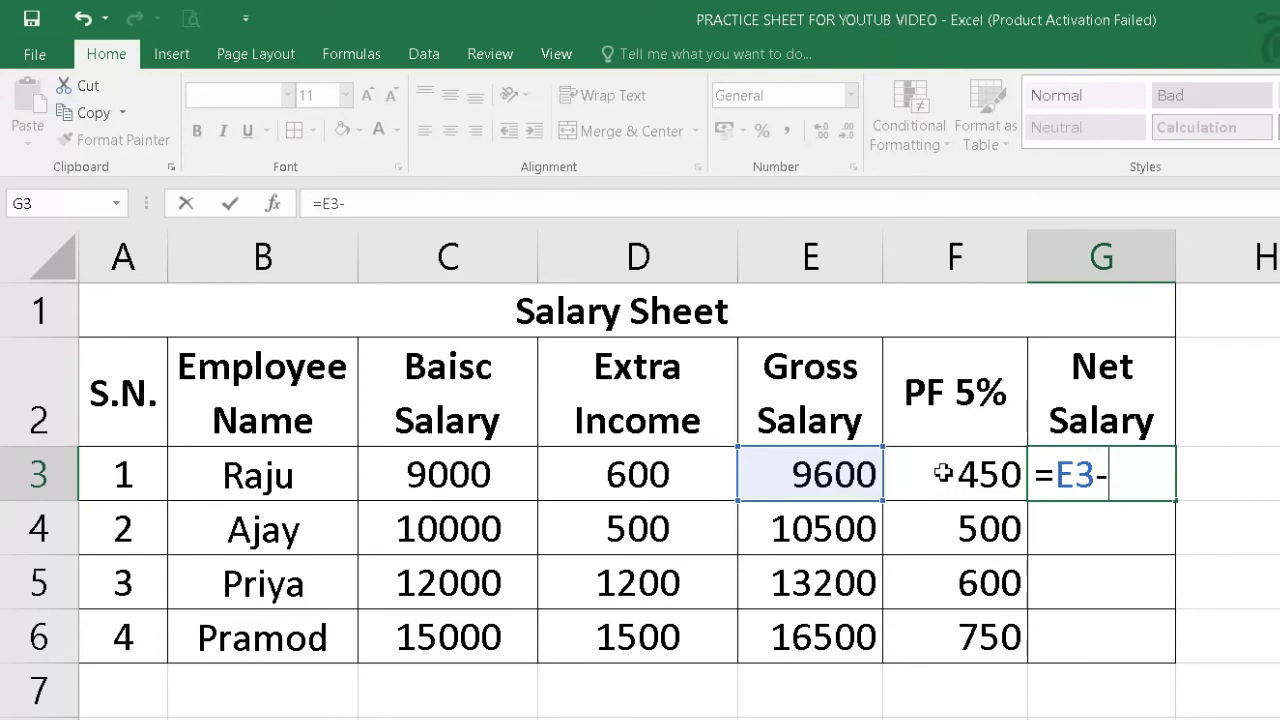
left_click(943, 474)
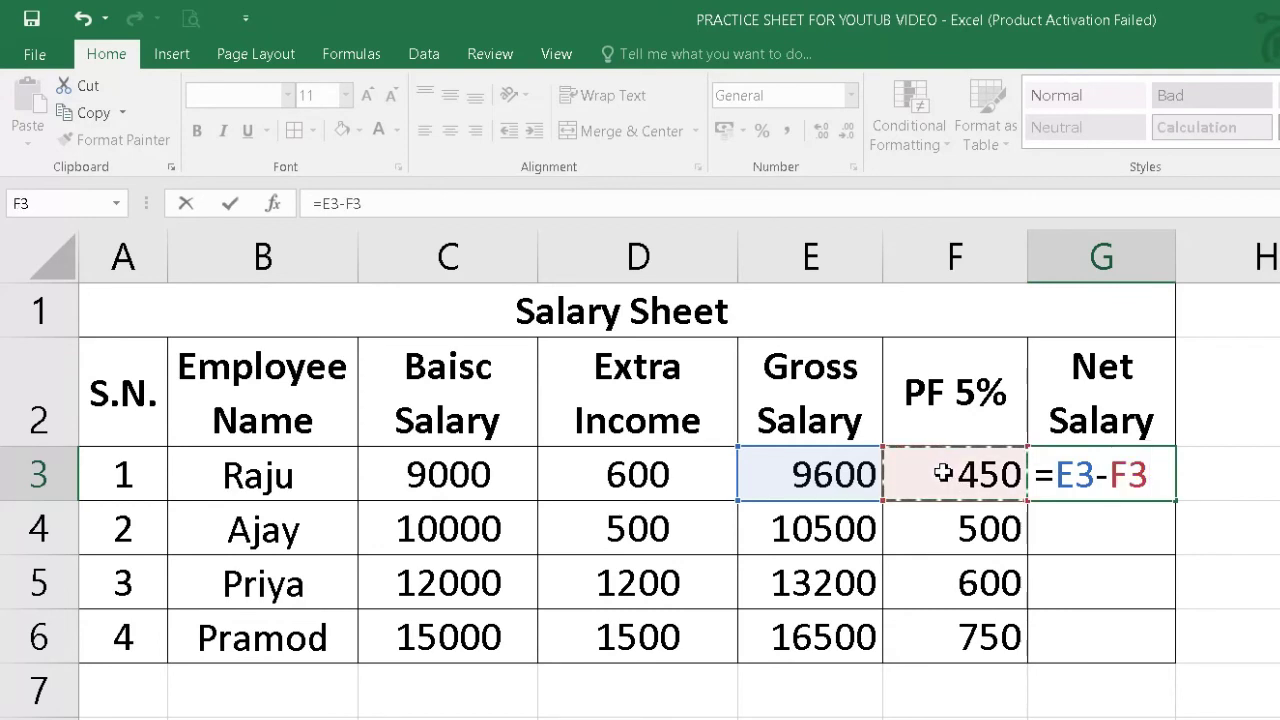
key("Return")
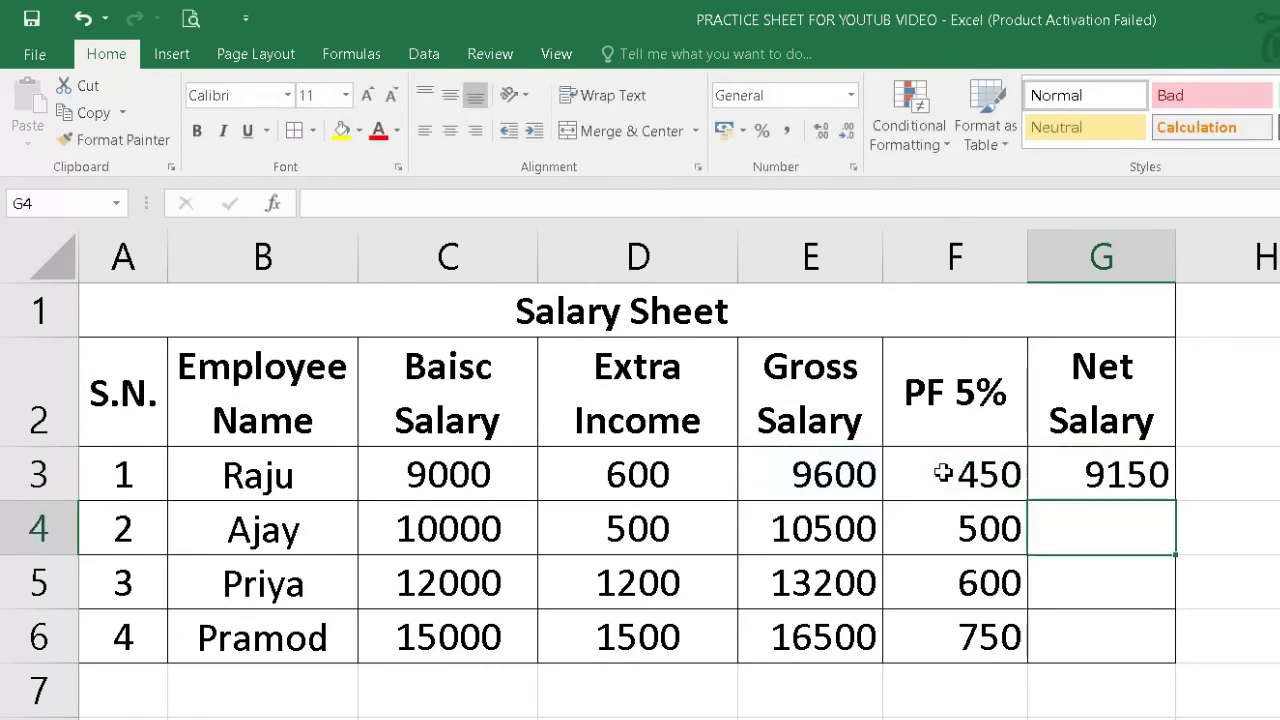
Fill G3's net salary formula to G6, giving 10000, 12600 and 15750.
left_click(1137, 474)
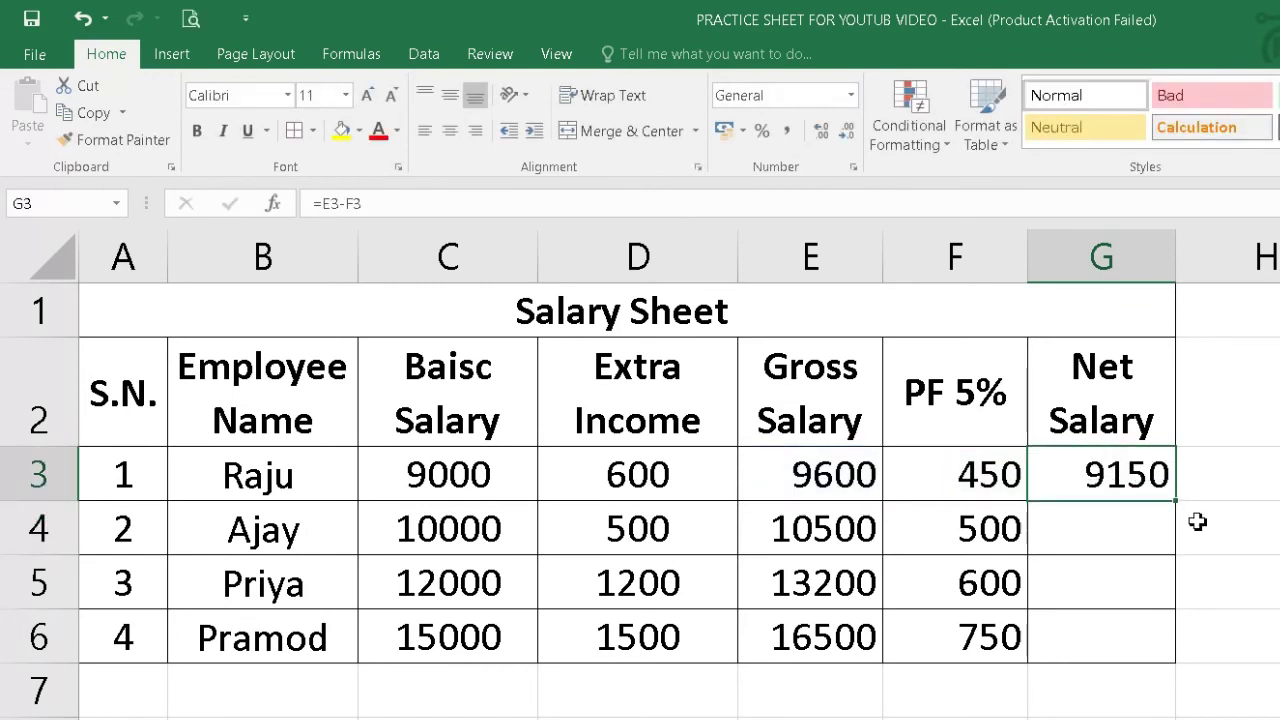
left_click_drag(1175, 501, 1176, 645)
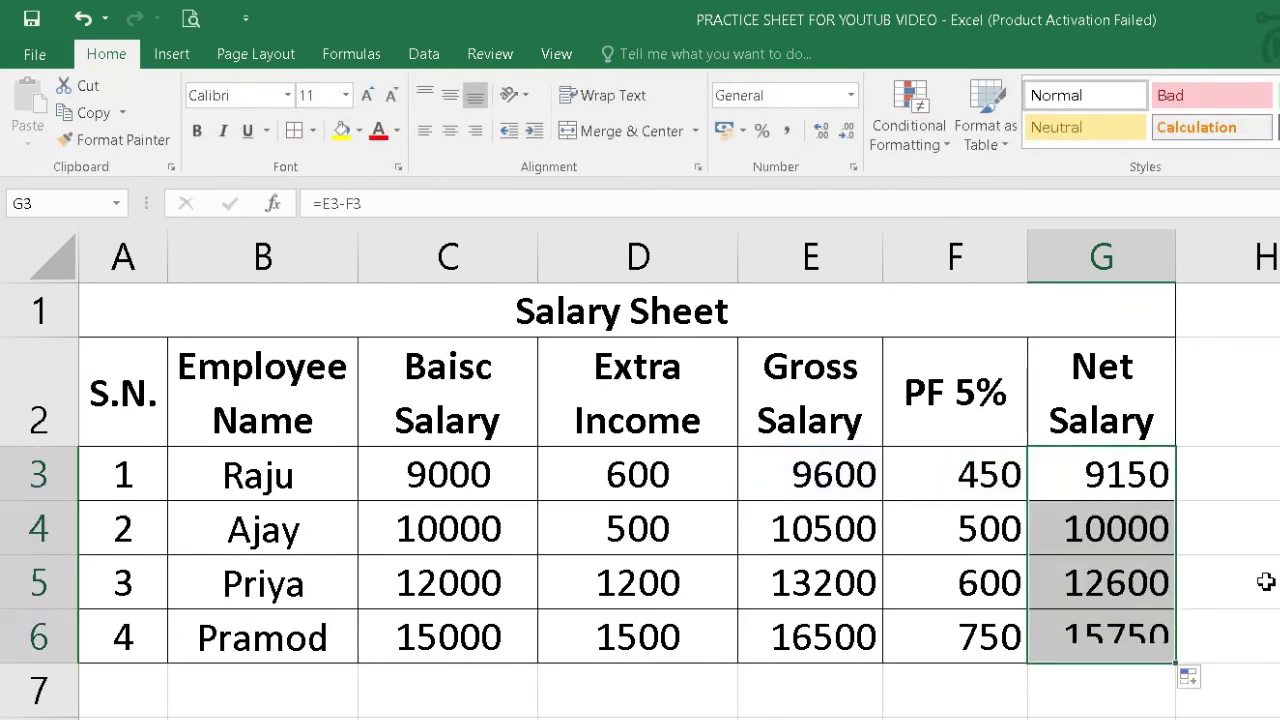
left_click(1266, 581)
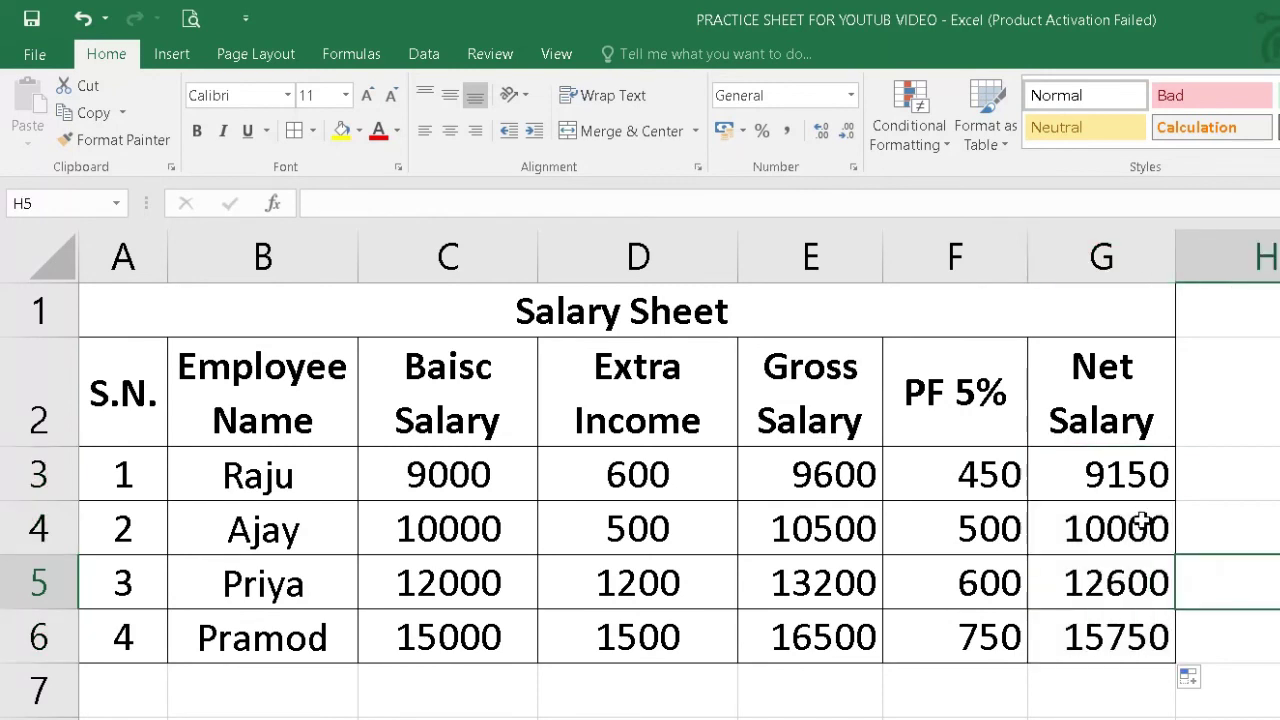
left_click_drag(1094, 468, 1100, 621)
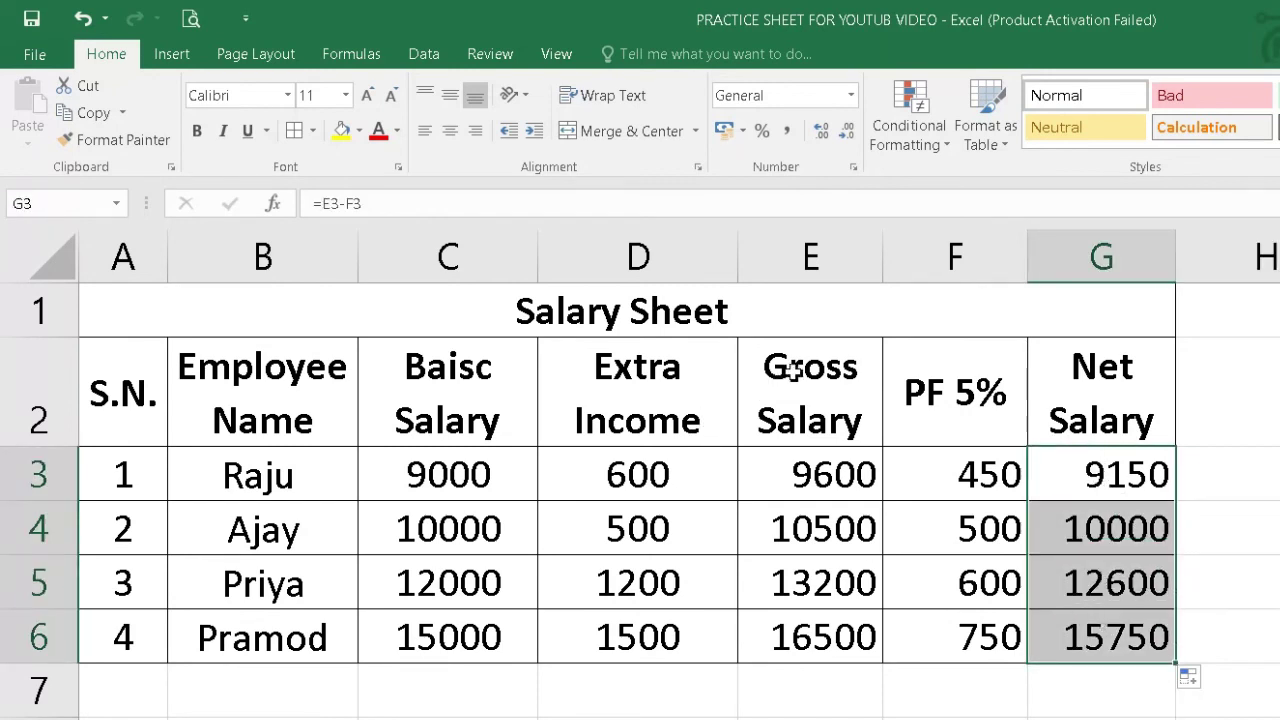
Review the finished table by selecting the headers and each salary column in turn.
left_click_drag(806, 365, 808, 528)
left_click_drag(657, 360, 677, 531)
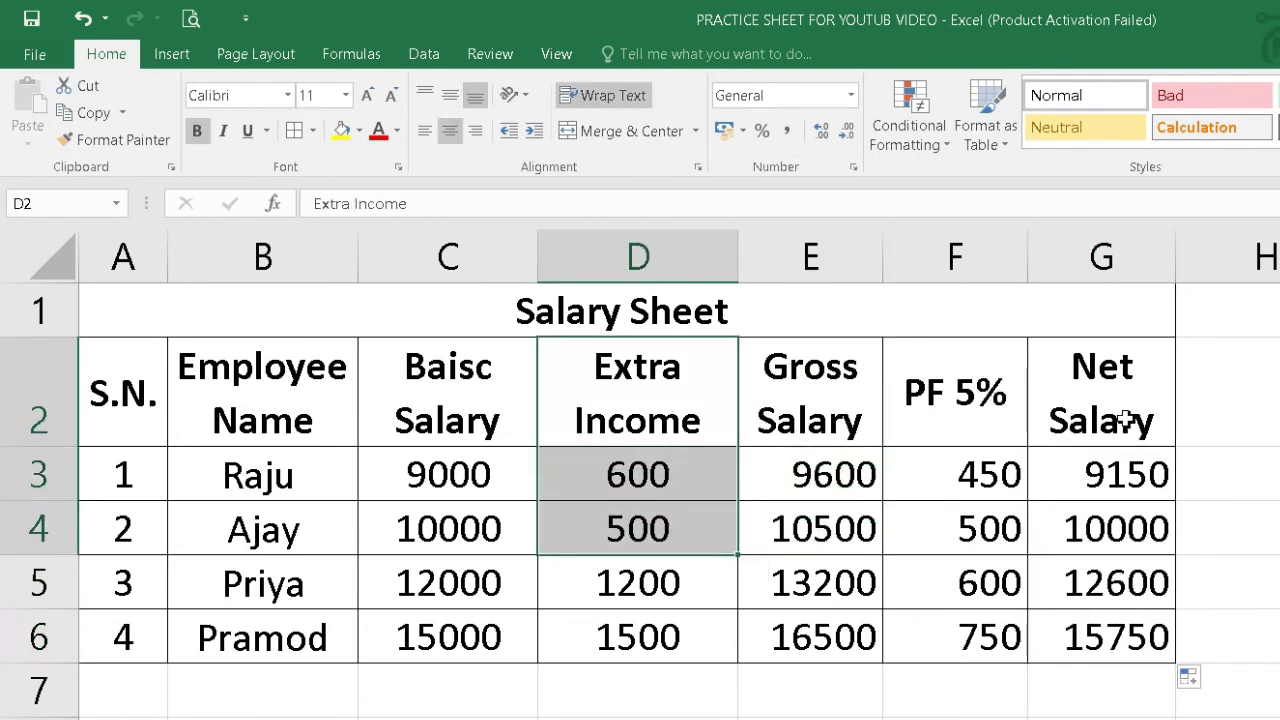
left_click(444, 398)
left_click_drag(249, 418, 1012, 410)
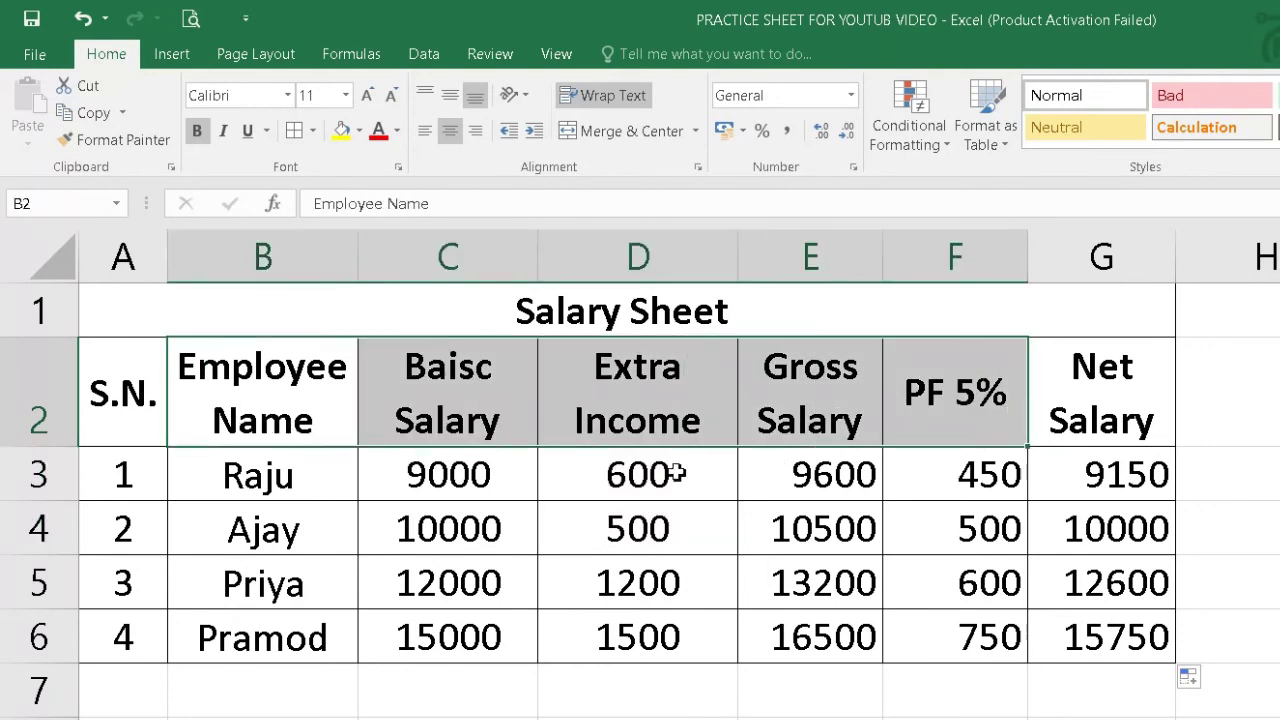
left_click(1228, 392)
key("Right")
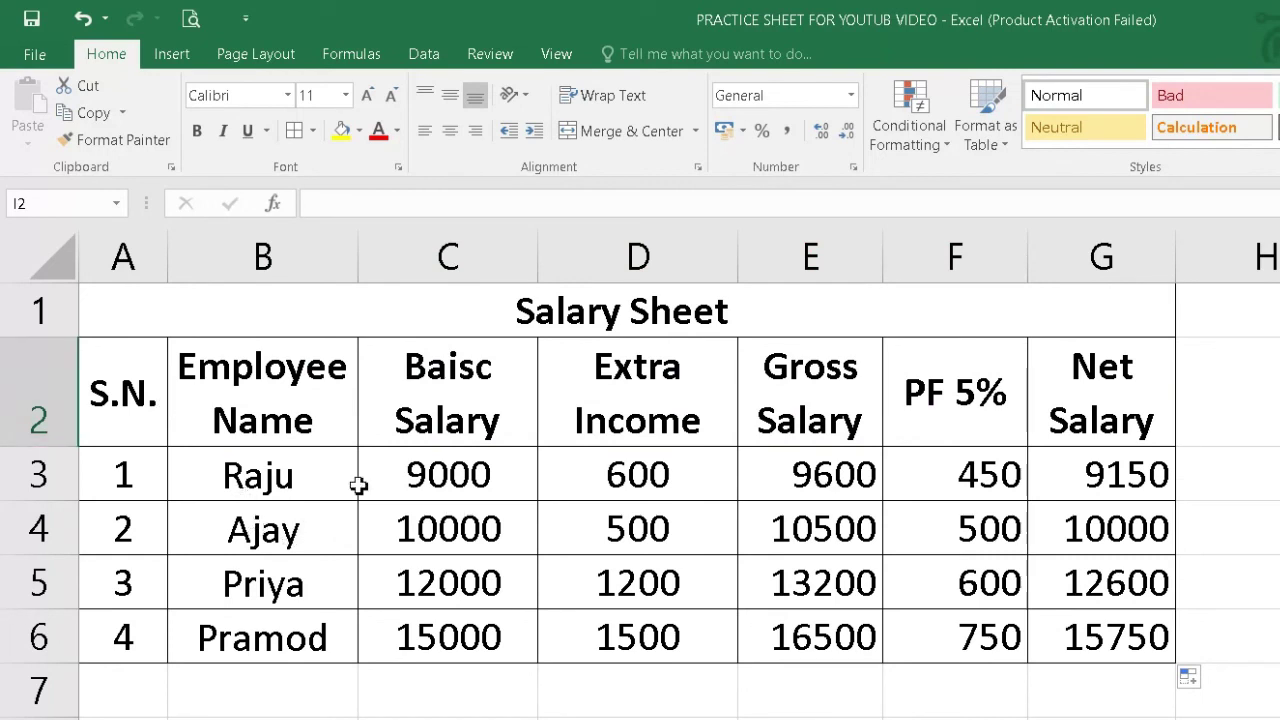
left_click_drag(492, 394, 463, 585)
left_click_drag(640, 400, 677, 636)
left_click_drag(994, 372, 993, 627)
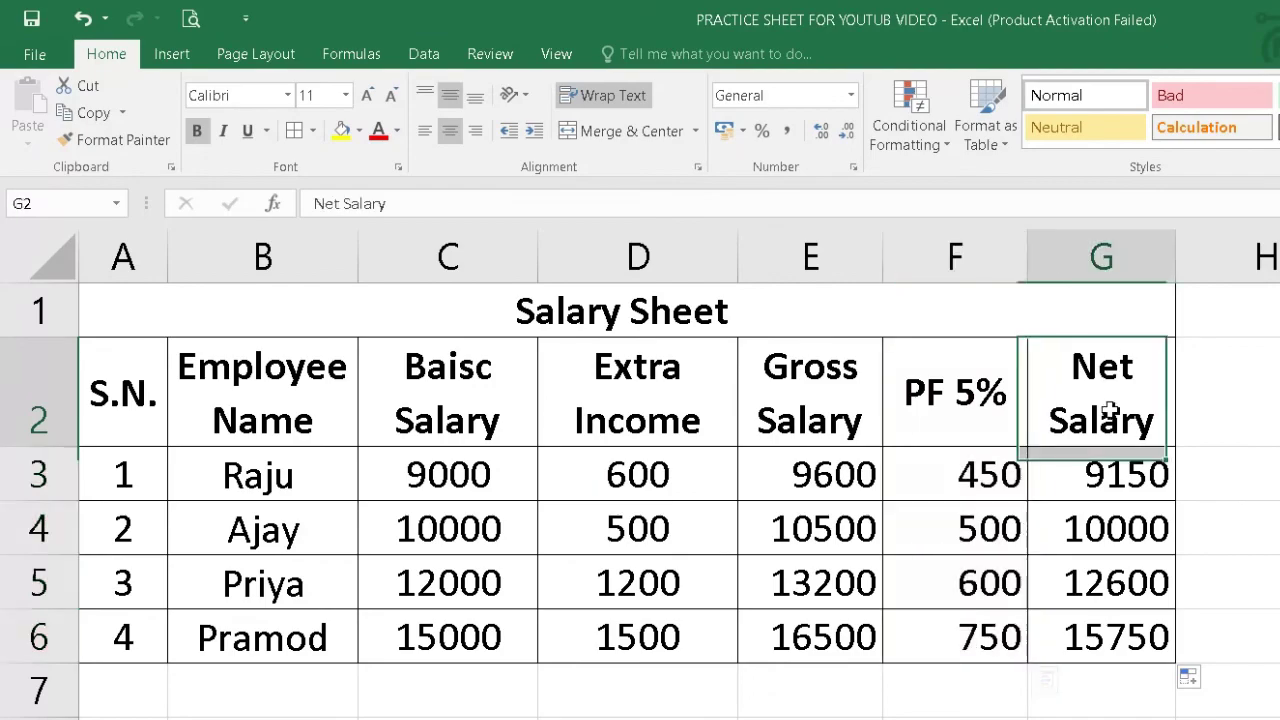
left_click_drag(1103, 409, 1100, 586)
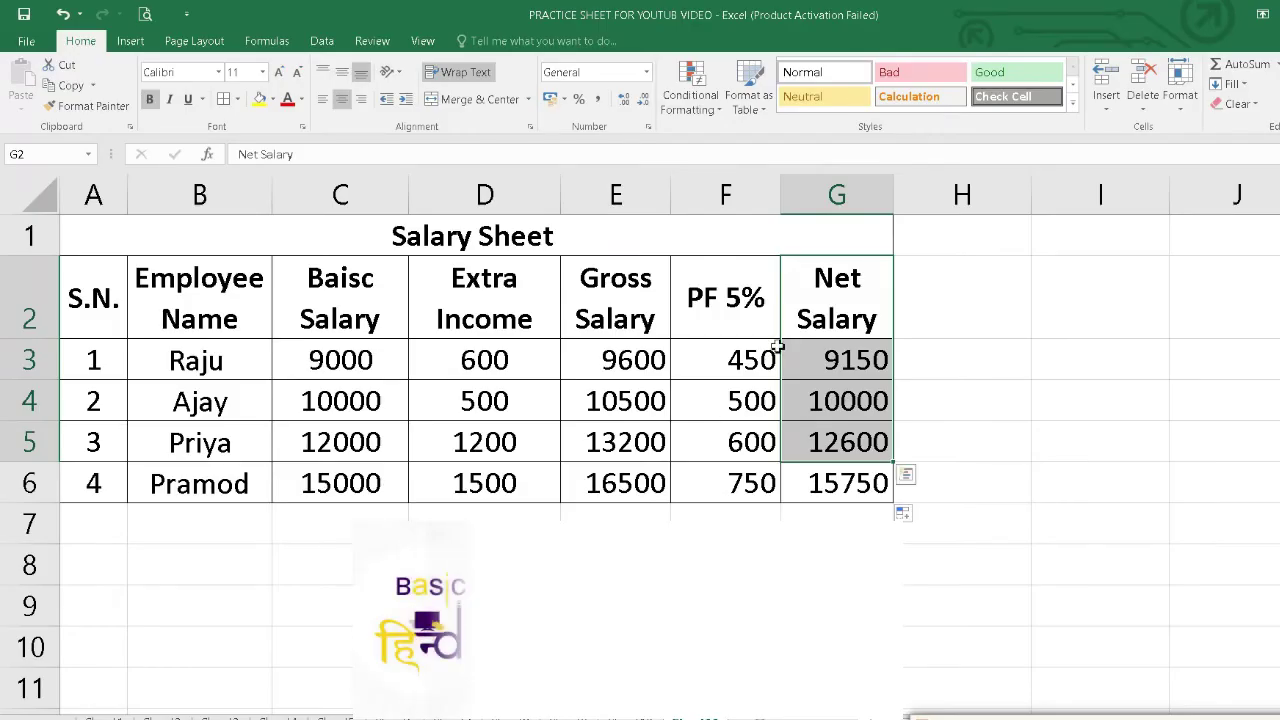
left_click(728, 290)
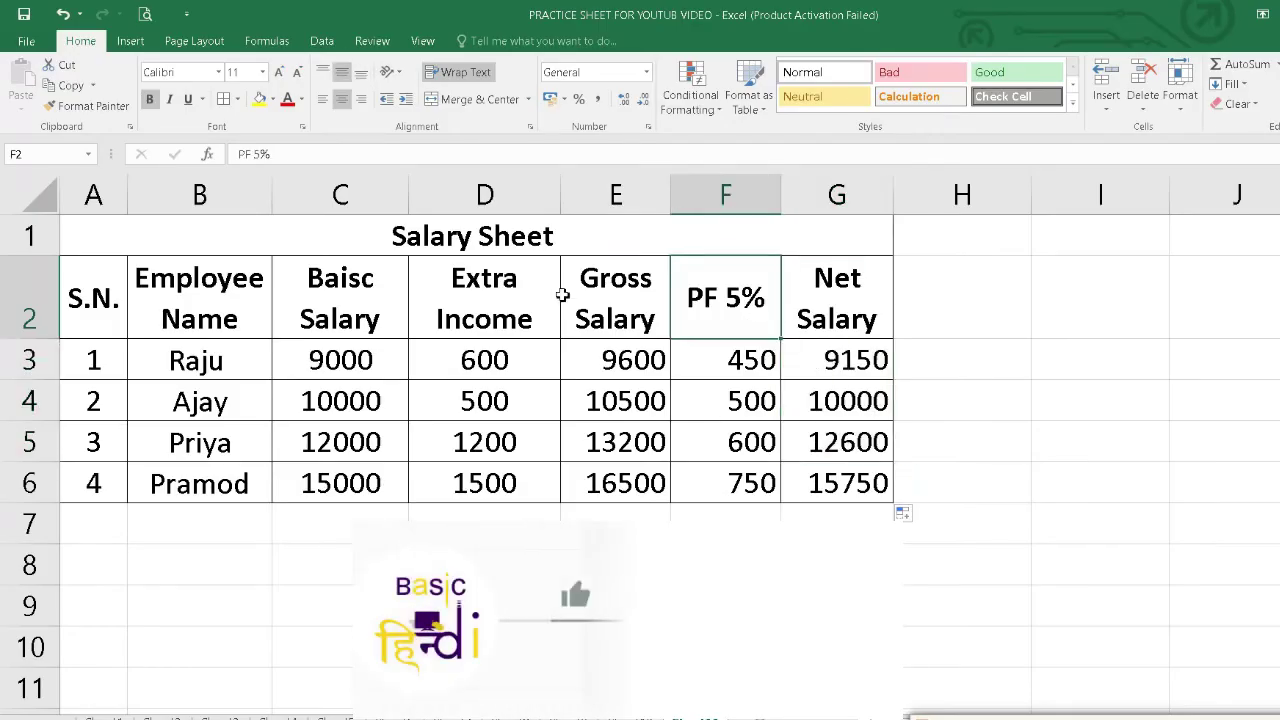
left_click(320, 357)
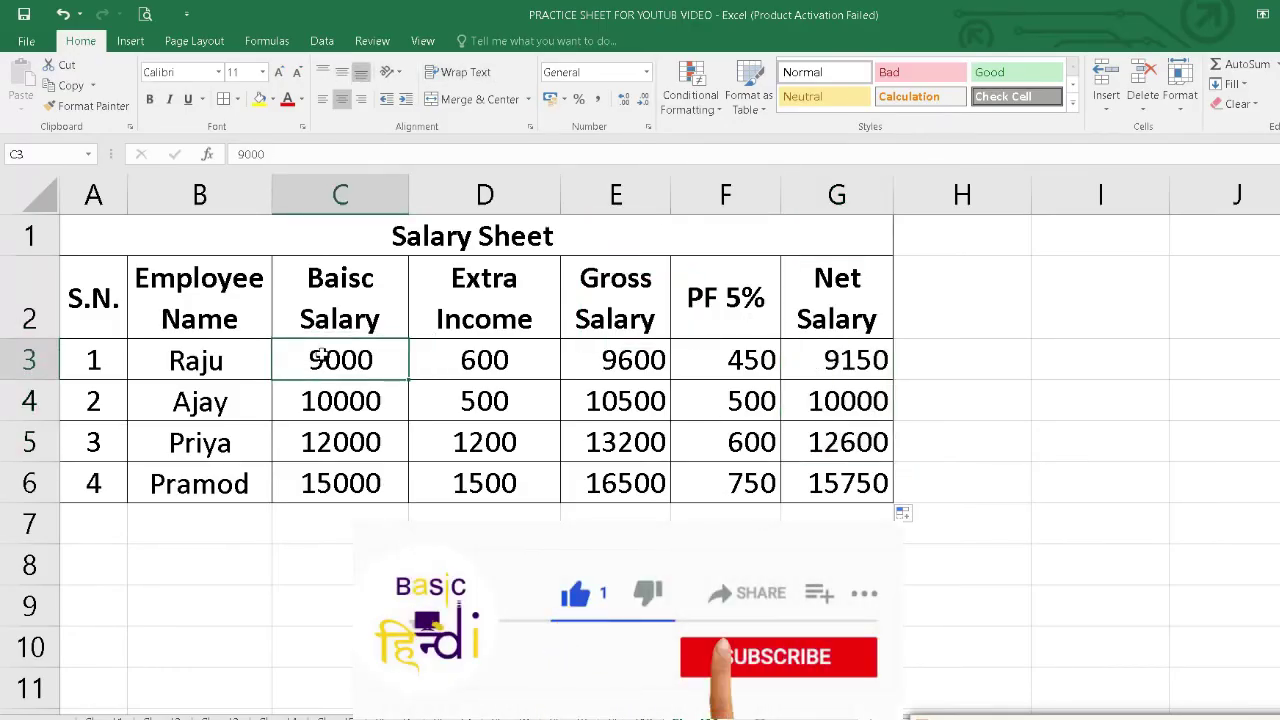
left_click(731, 312)
left_click(615, 370)
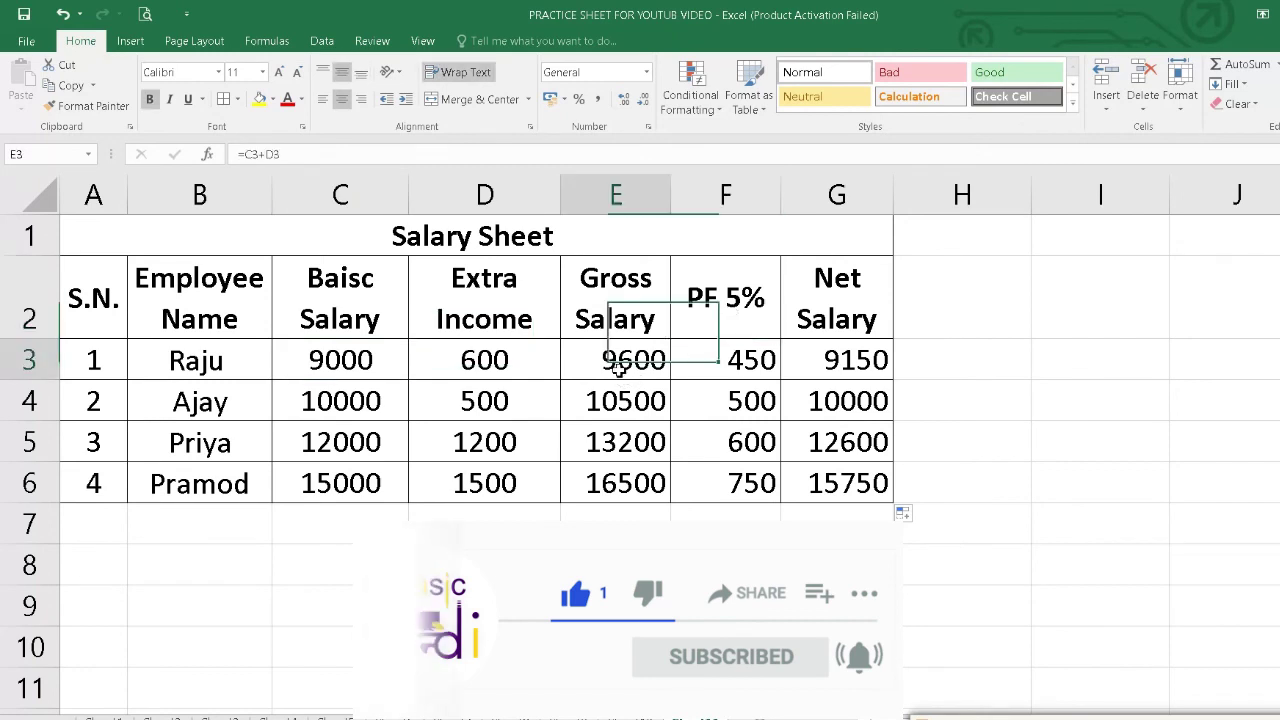
left_click(719, 366)
left_click(579, 361)
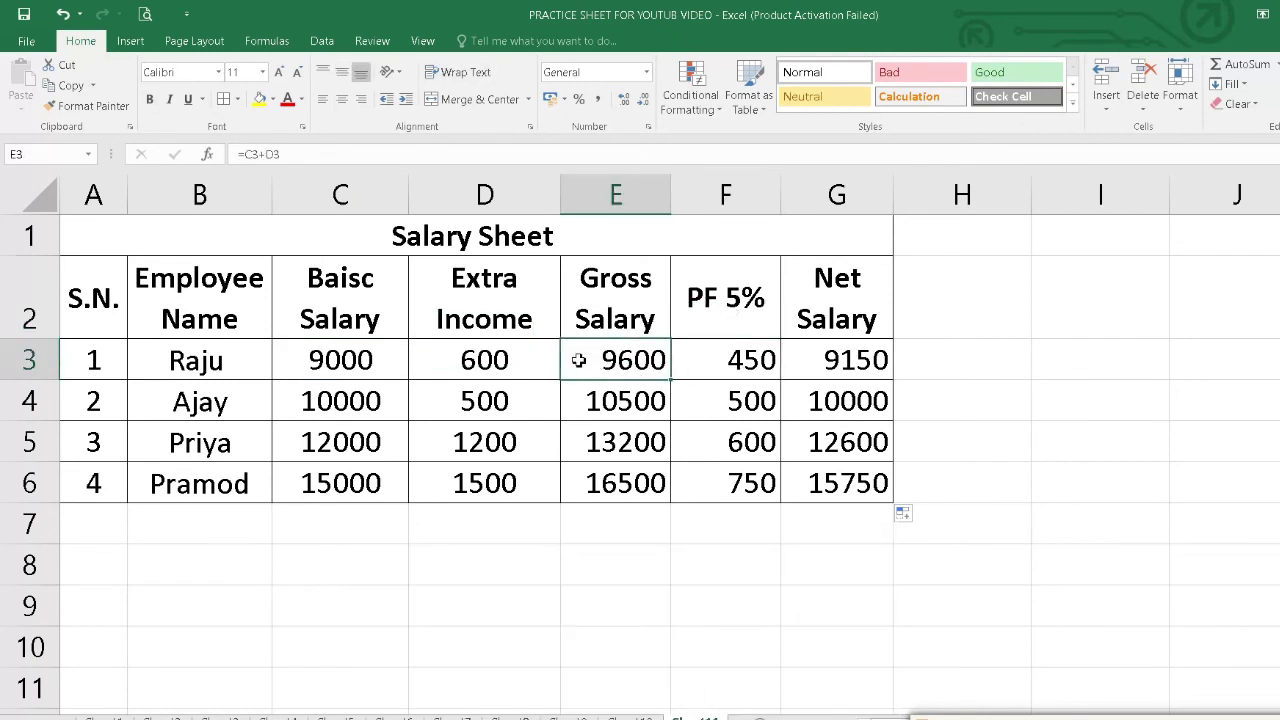
left_click(735, 361)
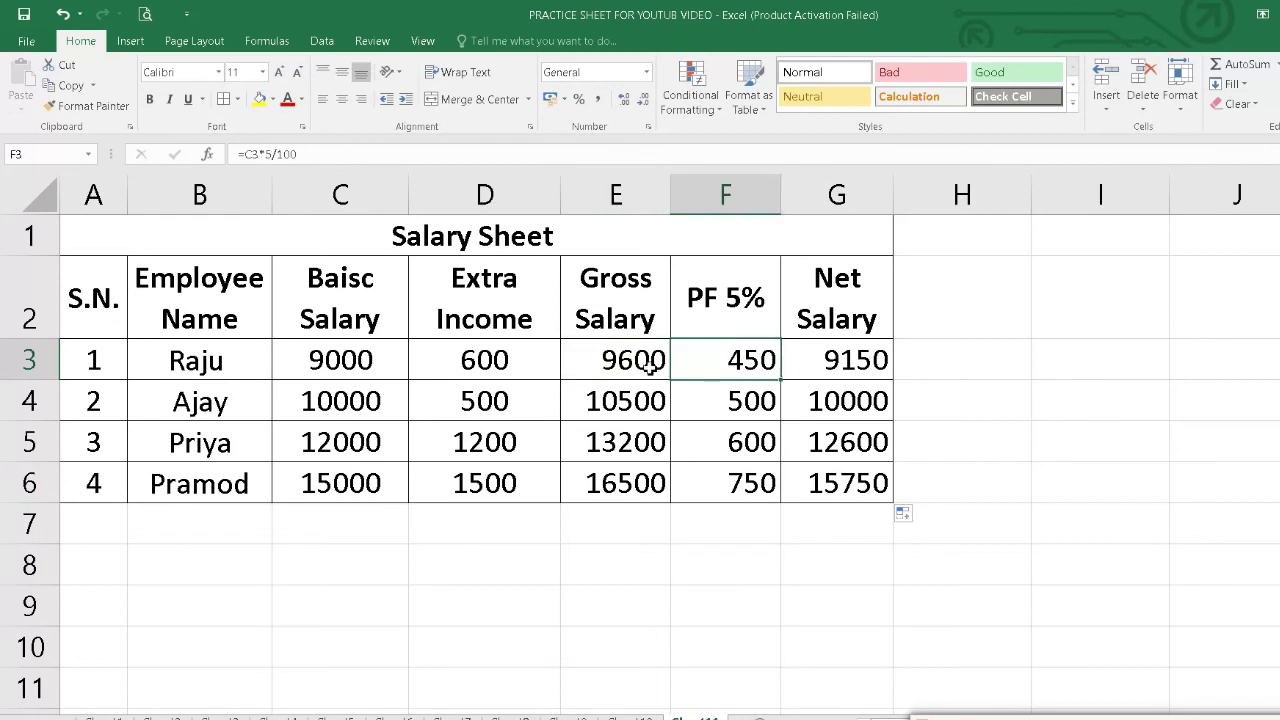
left_click(597, 361)
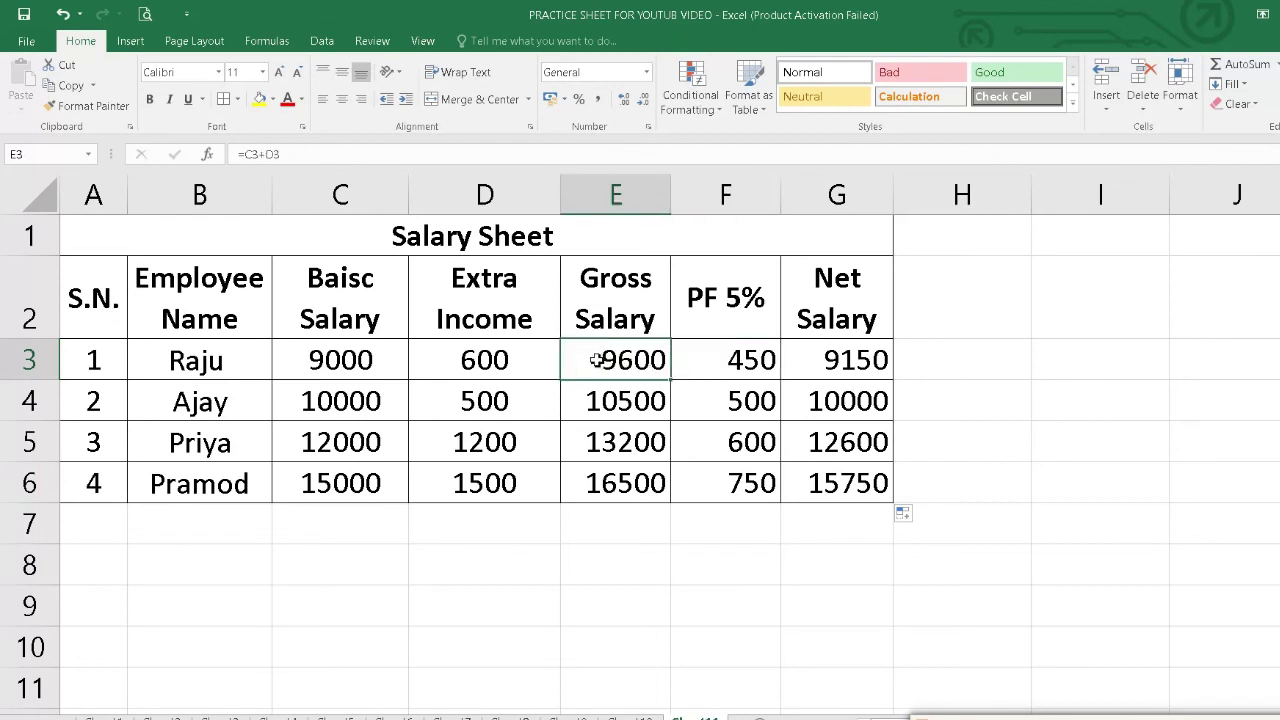
left_click(705, 365)
left_click(614, 362)
left_click(808, 366)
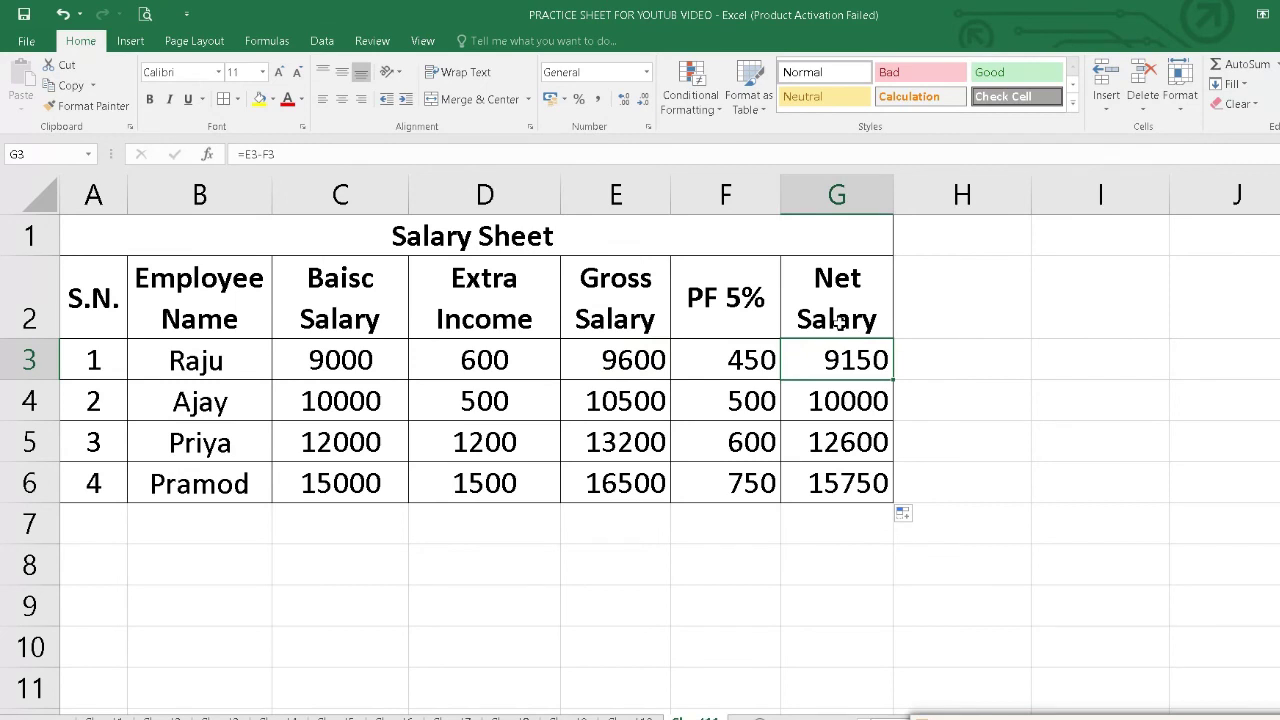
key("Tab")
left_click(824, 401)
left_click(828, 442)
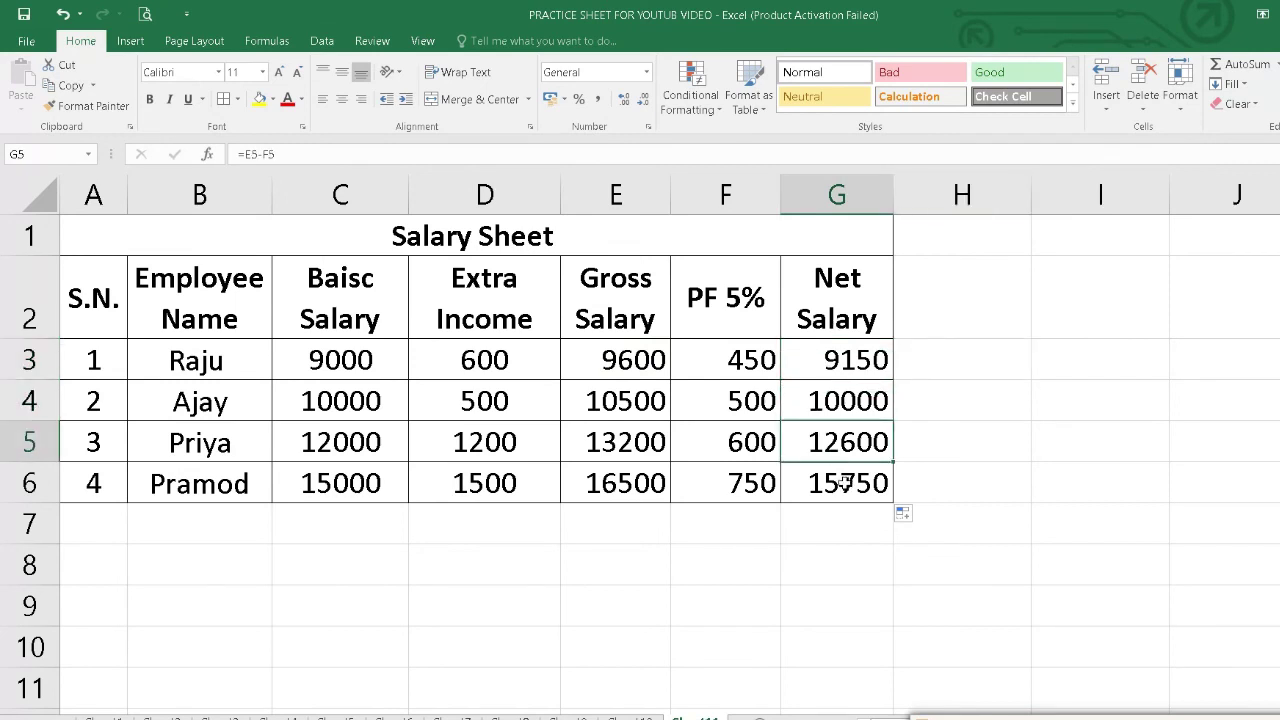
left_click(862, 484)
left_click(849, 418)
left_click(851, 358)
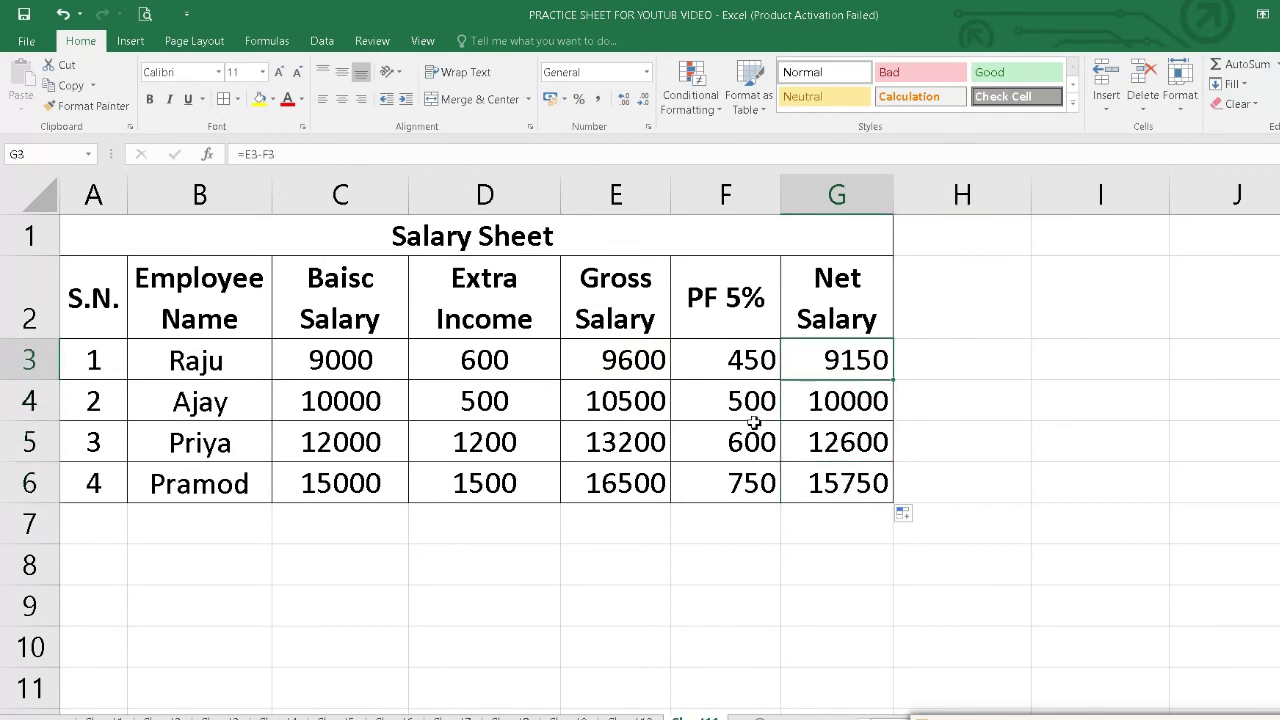